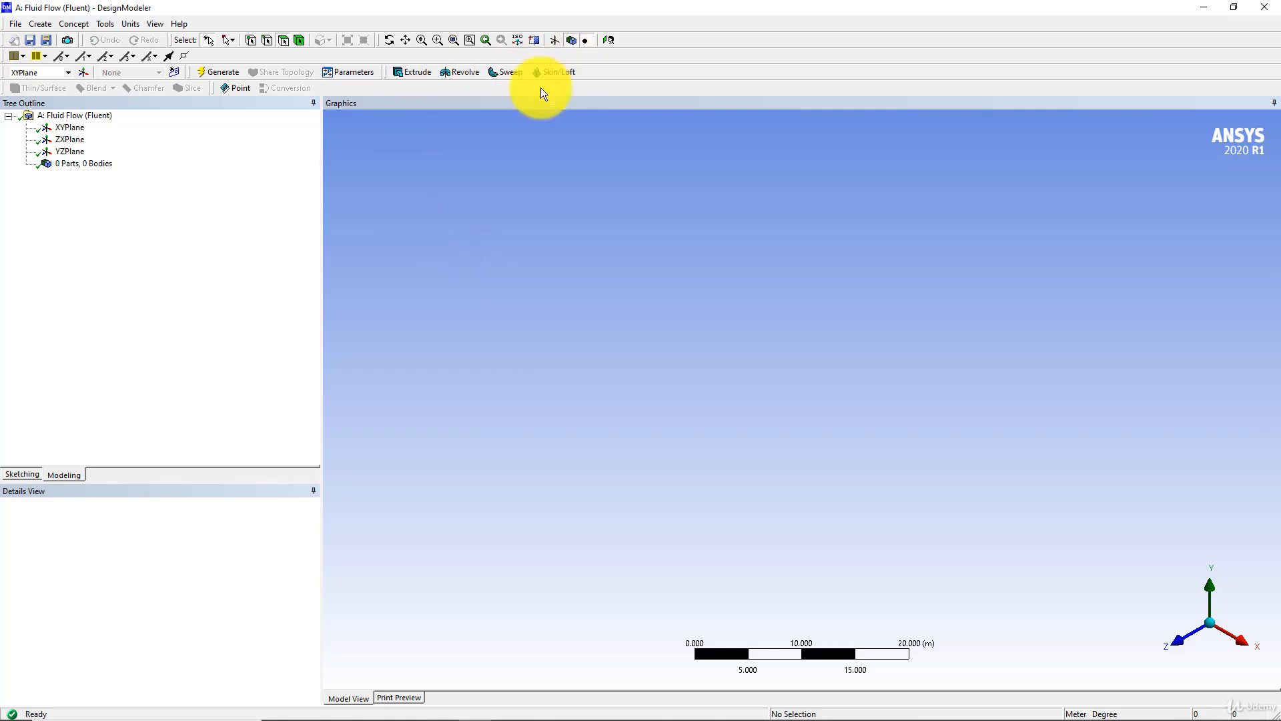
# Select the XYPlane and turn the view to look at it face-on.
pyautogui.click(68, 128)
pyautogui.moveTo(698, 405)
pyautogui.mouseDown(button='middle')
pyautogui.moveTo(661, 337)
pyautogui.moveTo(652, 371)
pyautogui.moveTo(723, 367)
pyautogui.moveTo(793, 413)
pyautogui.moveTo(687, 367)
pyautogui.moveTo(741, 400)
pyautogui.moveTo(735, 372)
pyautogui.moveTo(713, 406)
pyautogui.mouseUp(button='middle')
pyautogui.scroll(2, 710, 401)
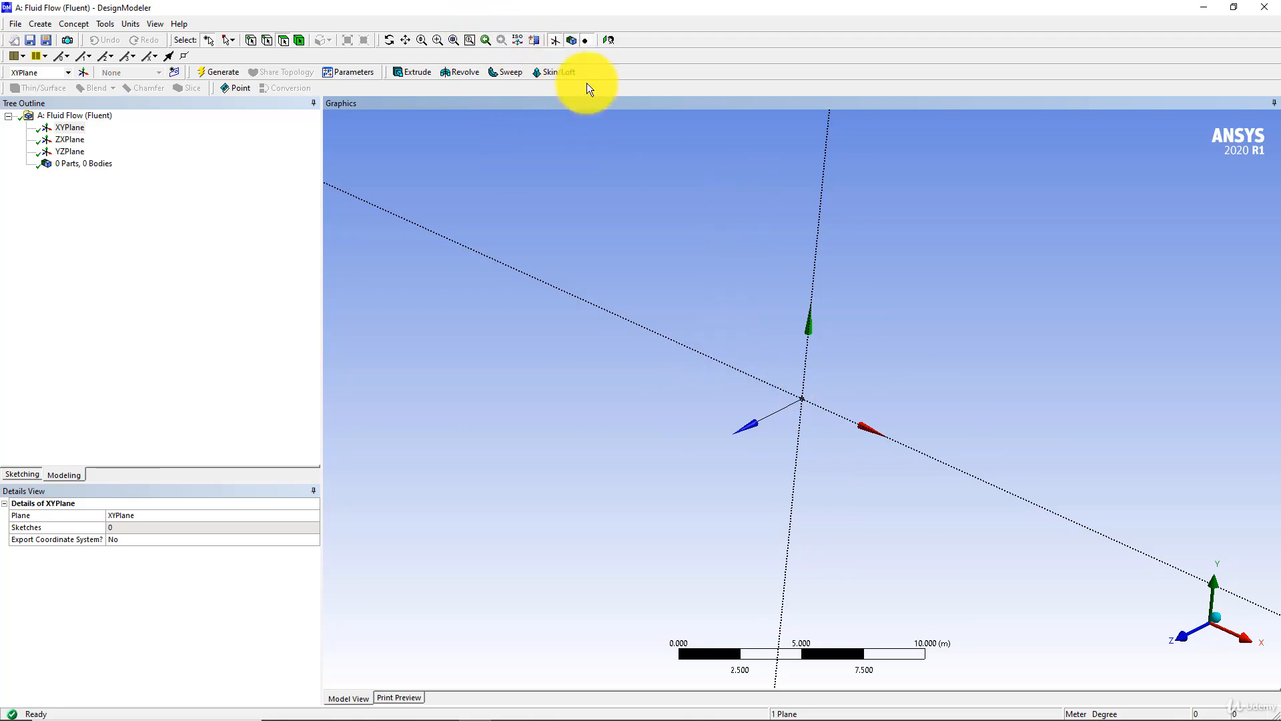
pyautogui.click(608, 40)
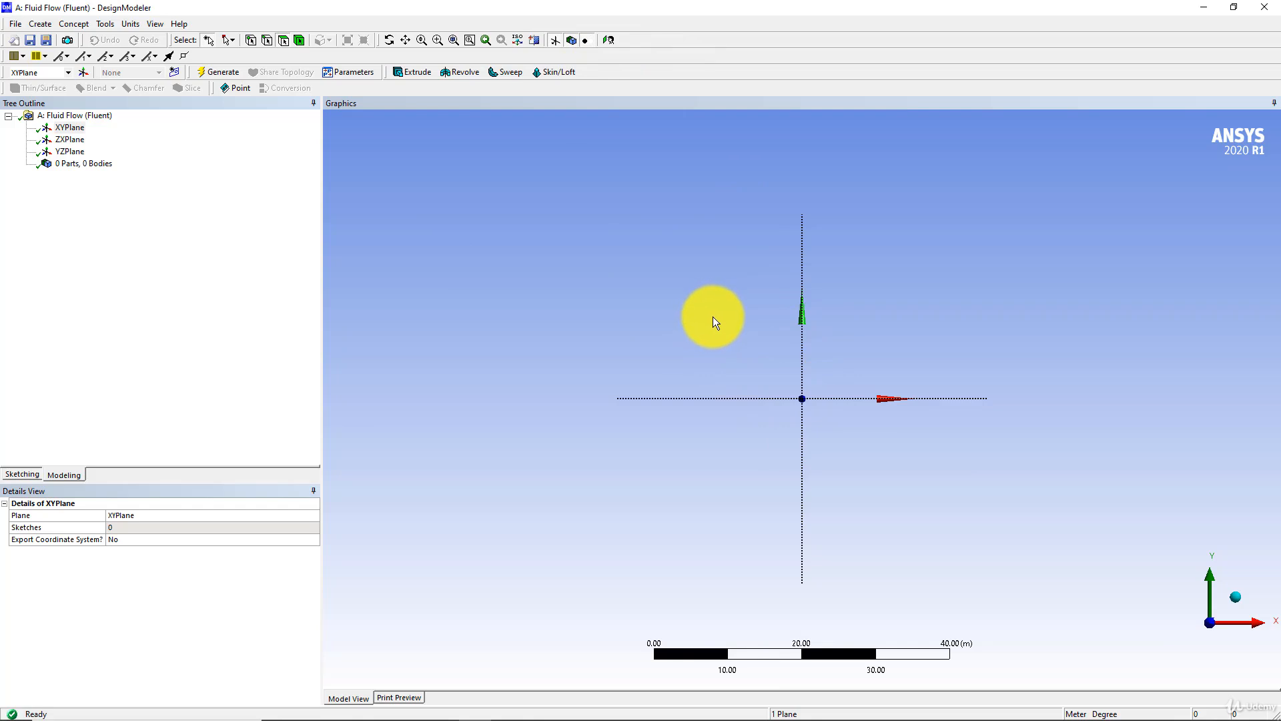
pyautogui.scroll(3, 667, 399)
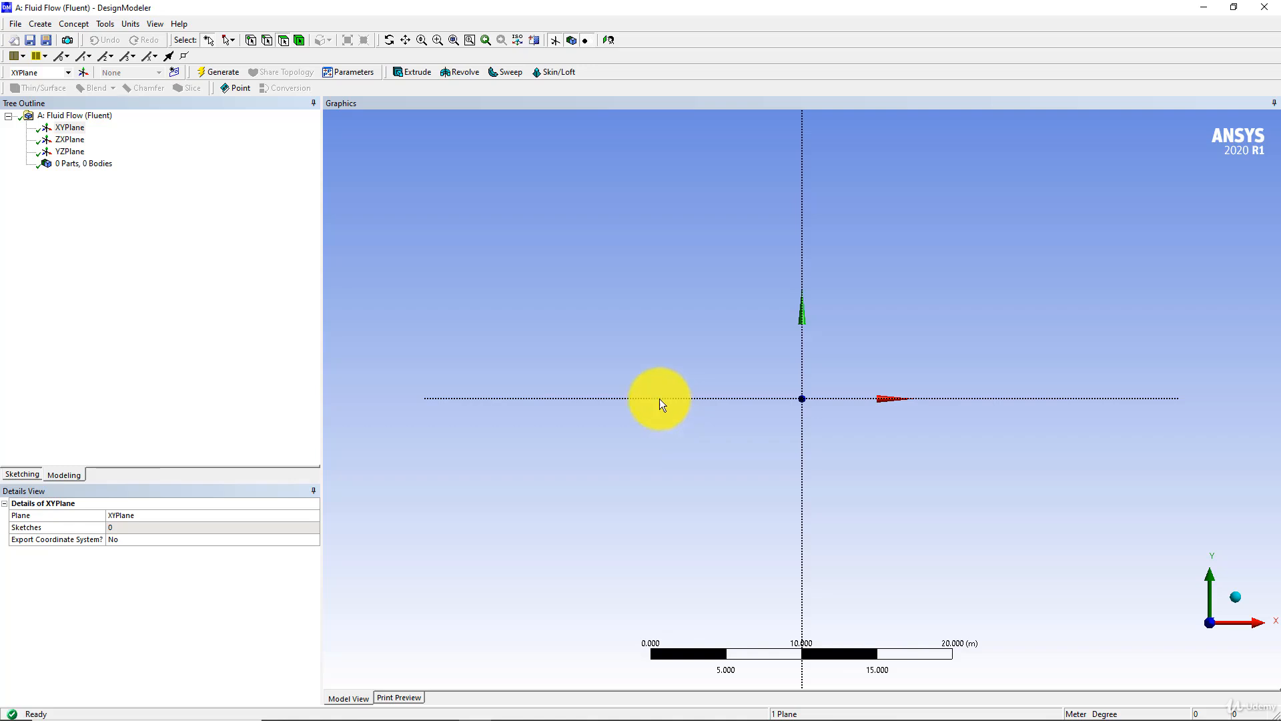
# Check the global and cursor Auto Constraints settings for sketching.
pyautogui.click(26, 475)
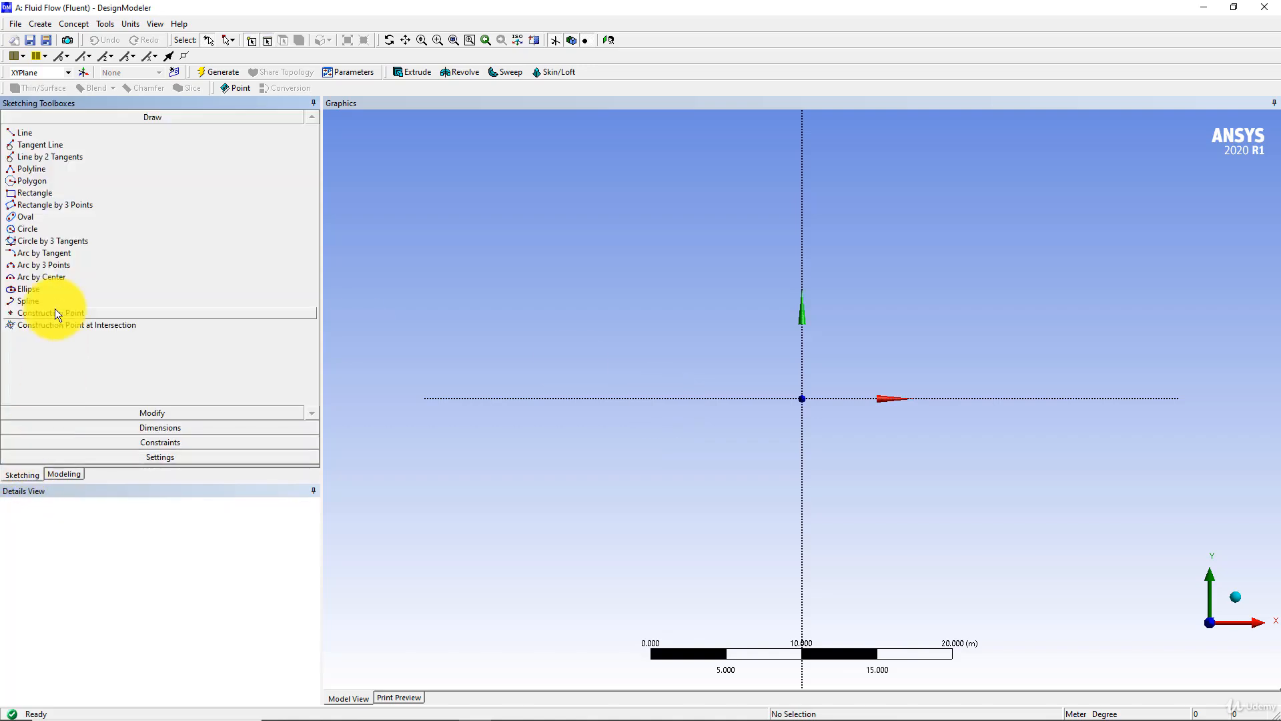
pyautogui.click(28, 229)
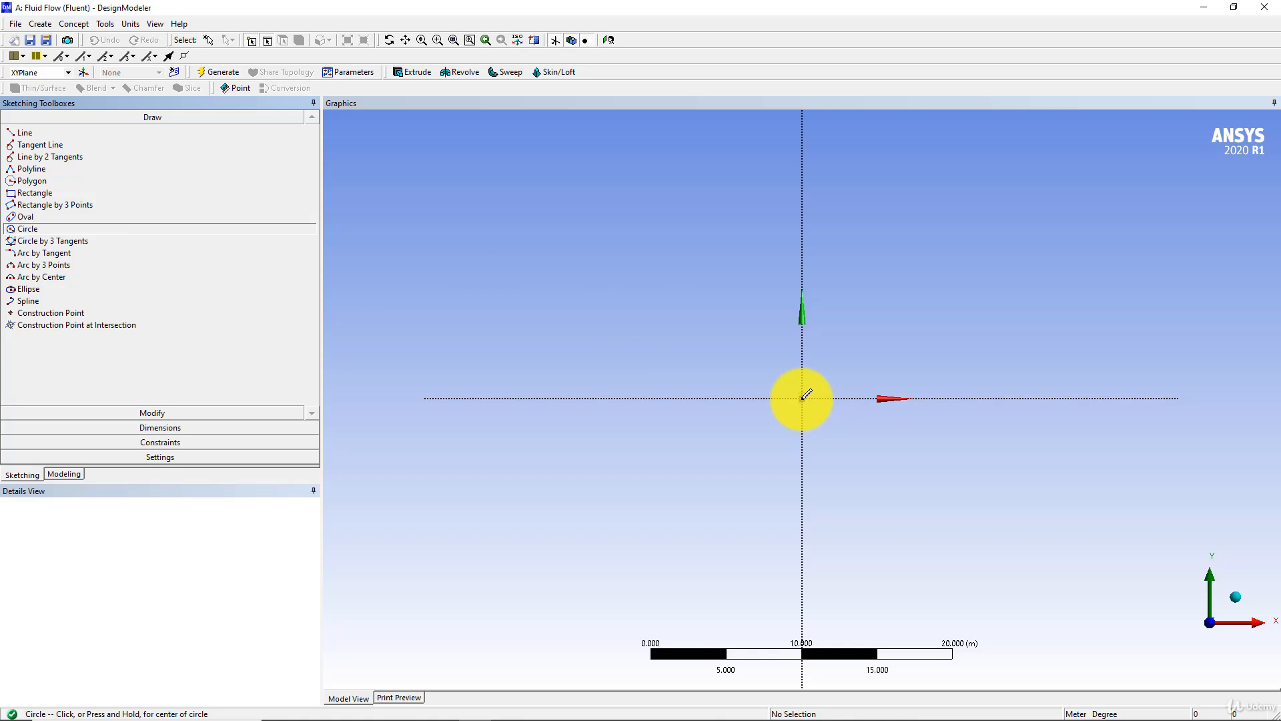
pyautogui.click(159, 442)
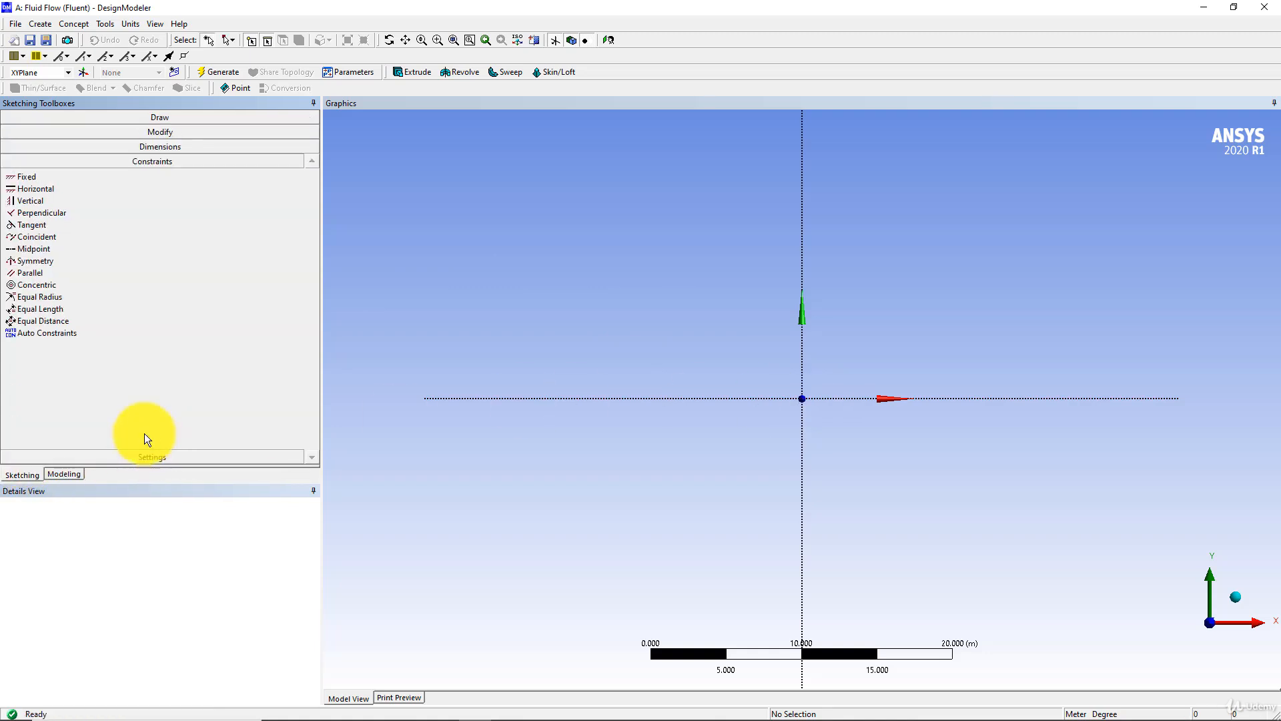
pyautogui.click(38, 334)
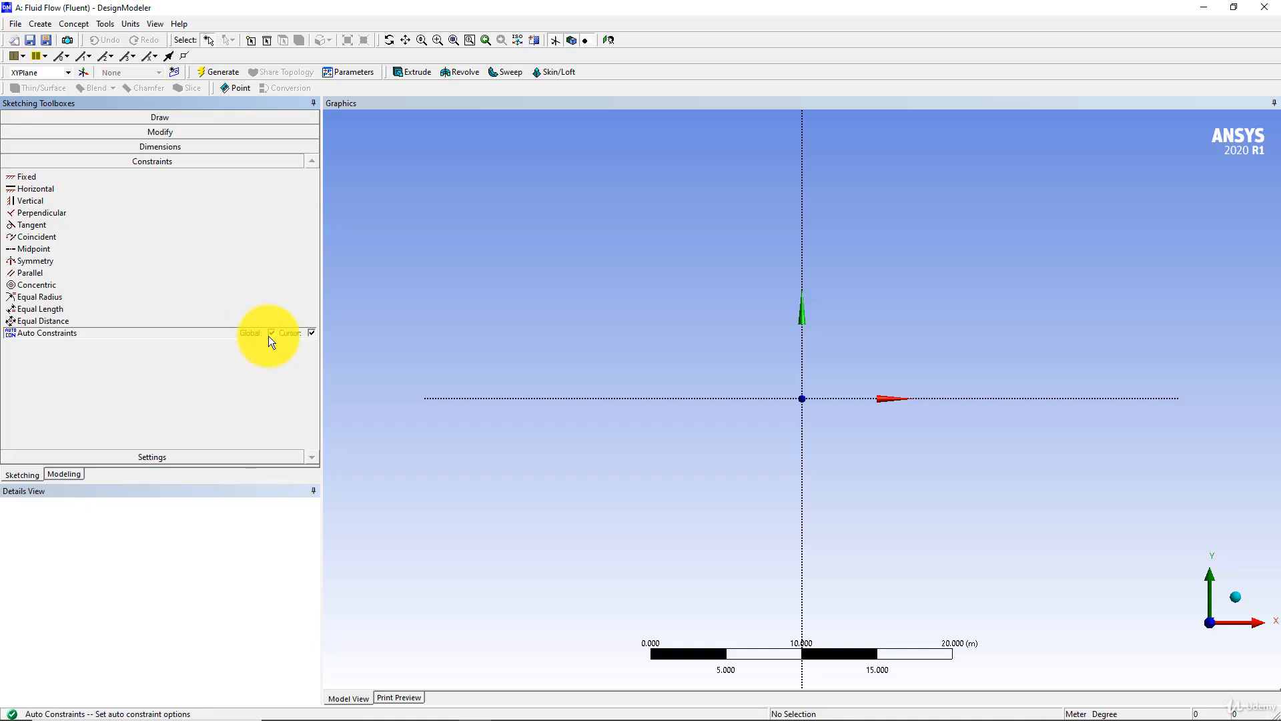
pyautogui.click(64, 473)
pyautogui.click(21, 474)
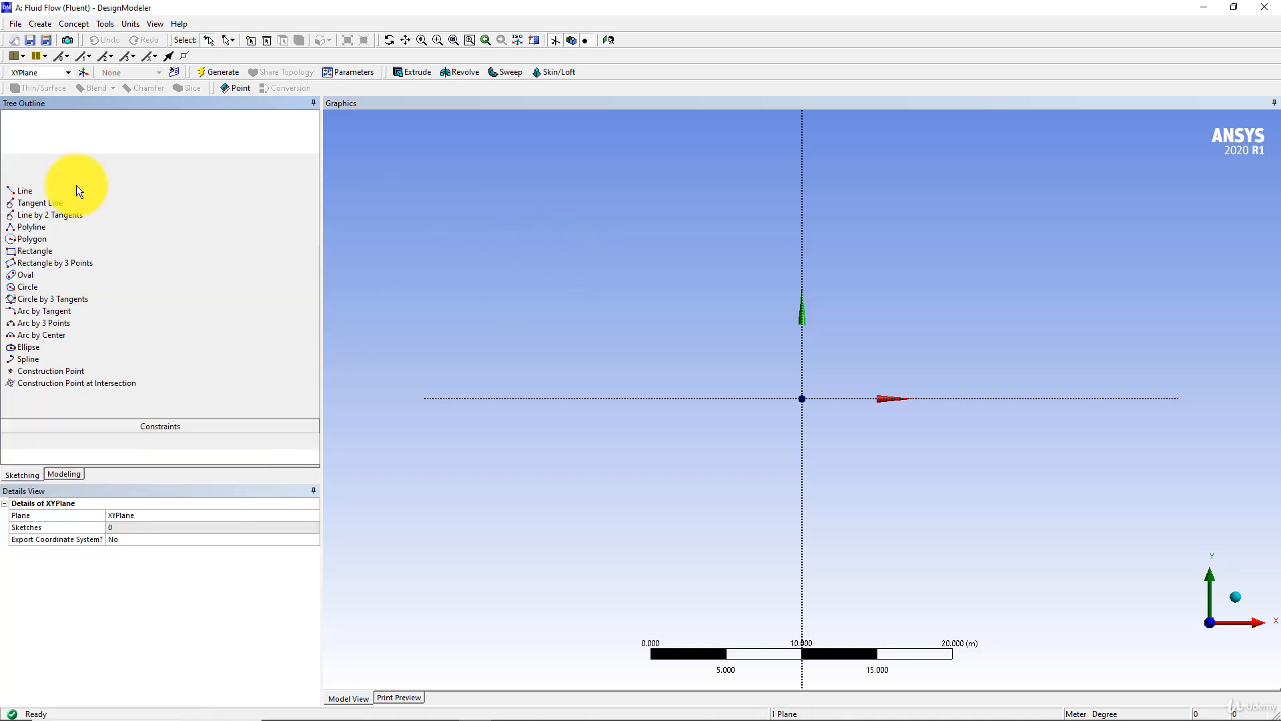
# Sketch a circle about 4.66 m in diameter centred on the XYPlane origin.
pyautogui.click(32, 230)
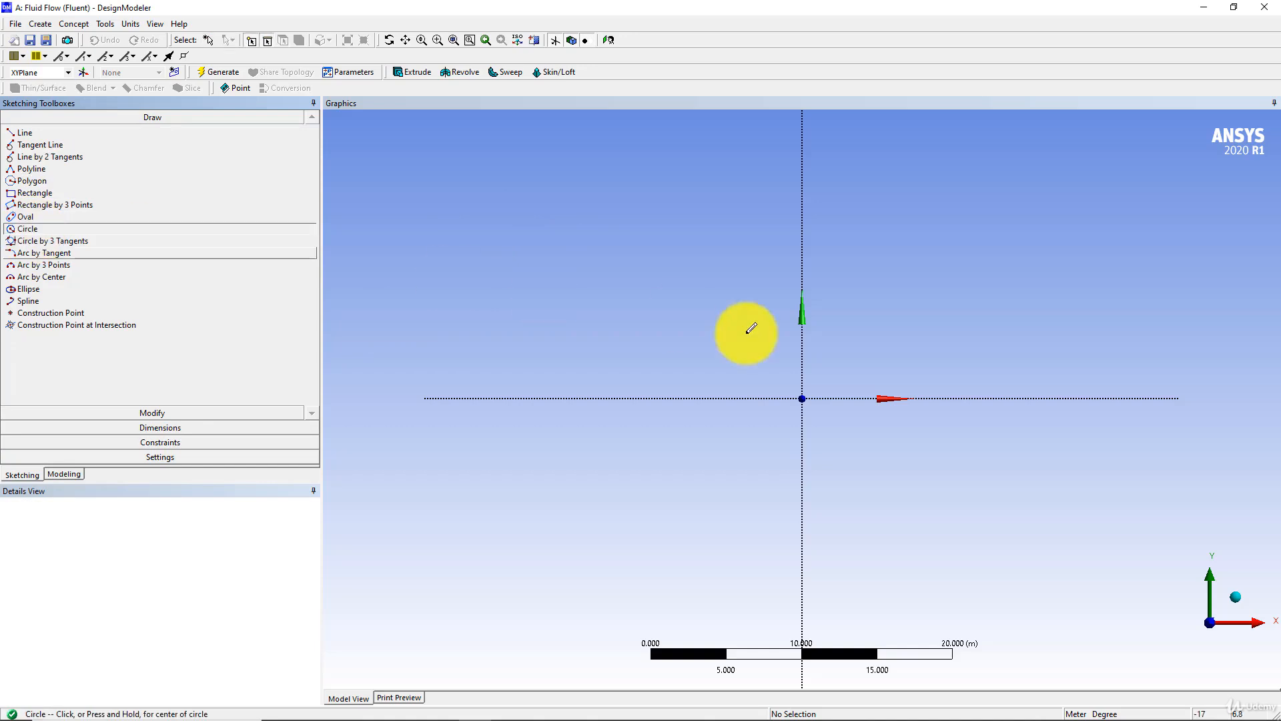
pyautogui.click(802, 398)
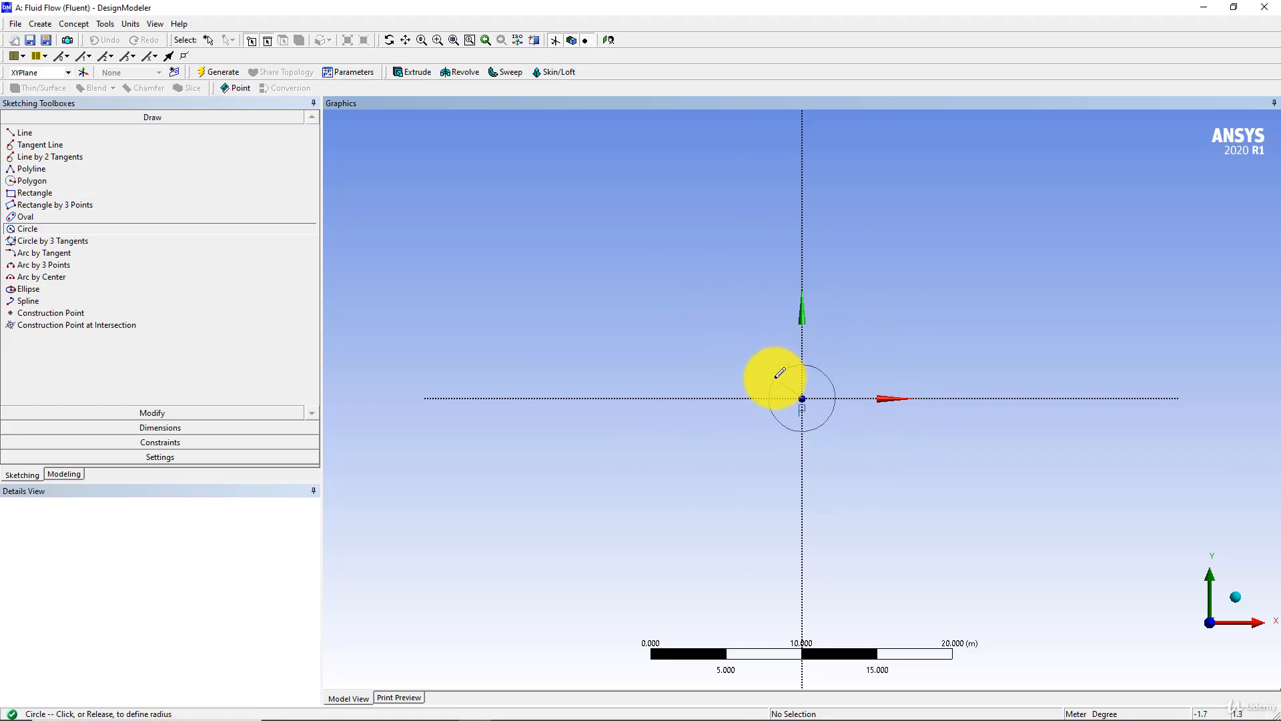
pyautogui.click(778, 373)
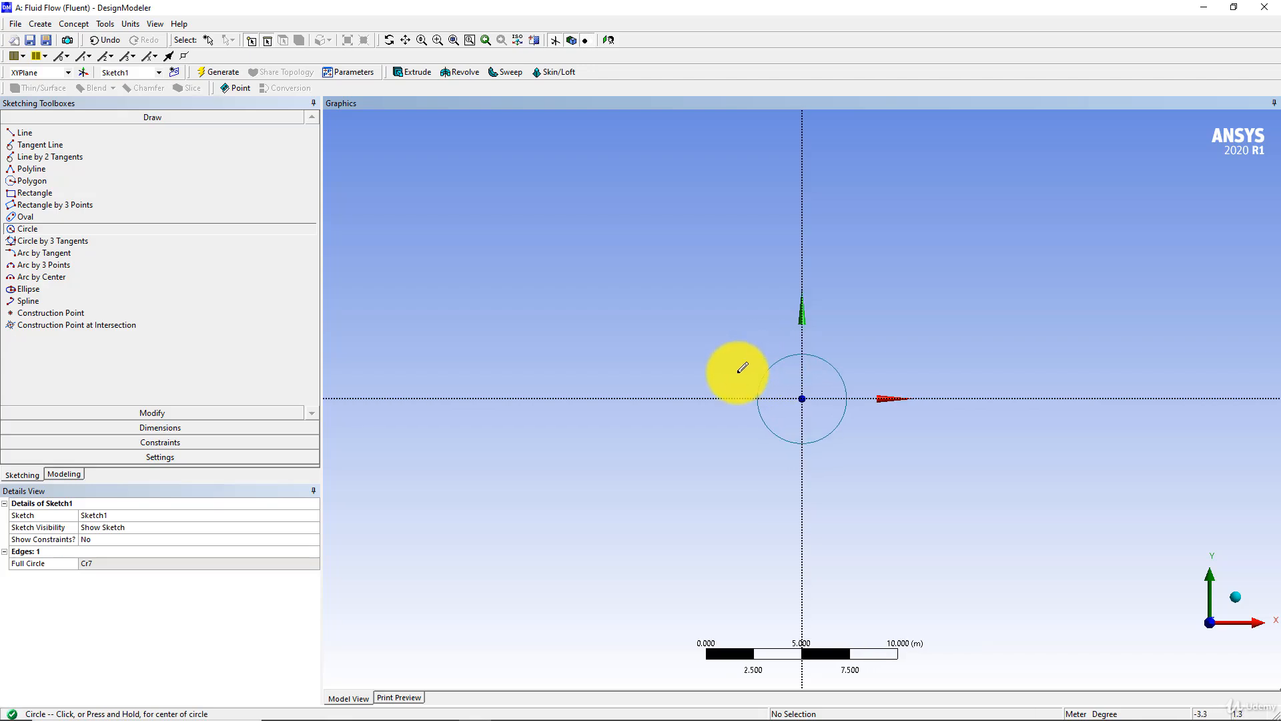
# Add a diameter dimension to the circle and set it to 1 m.
pyautogui.click(168, 431)
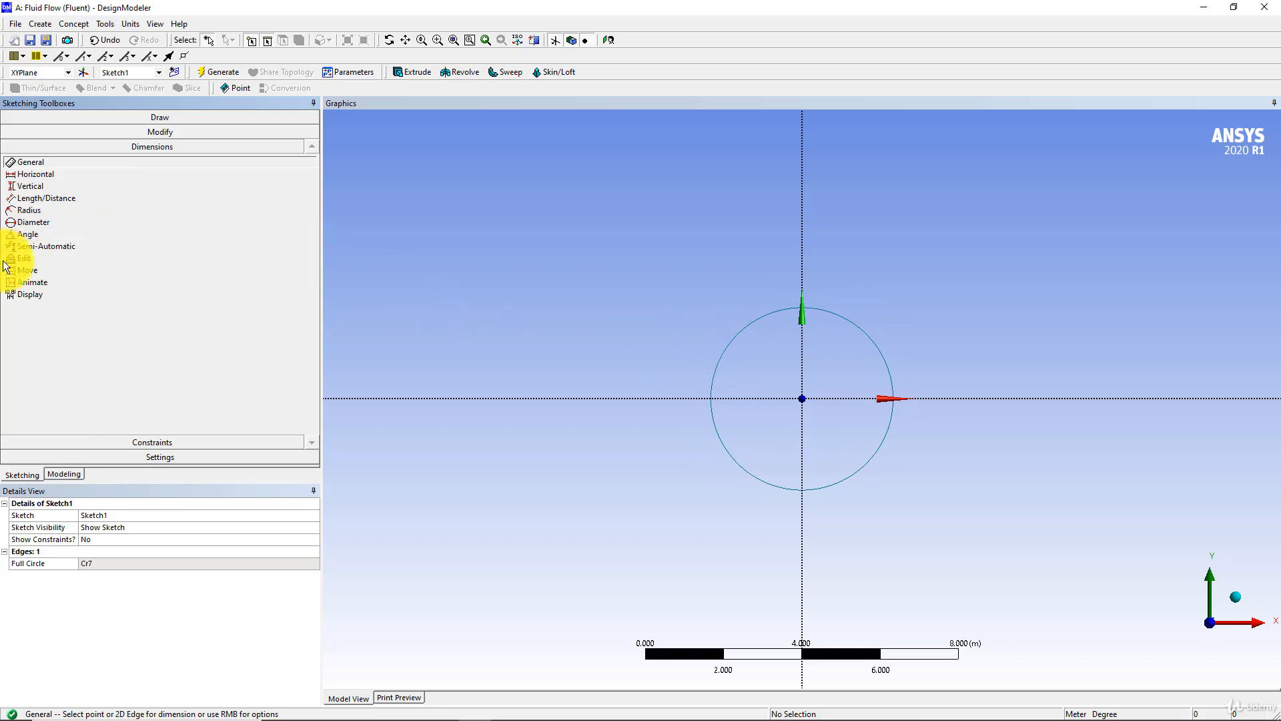
pyautogui.click(39, 223)
pyautogui.click(734, 342)
pyautogui.click(664, 313)
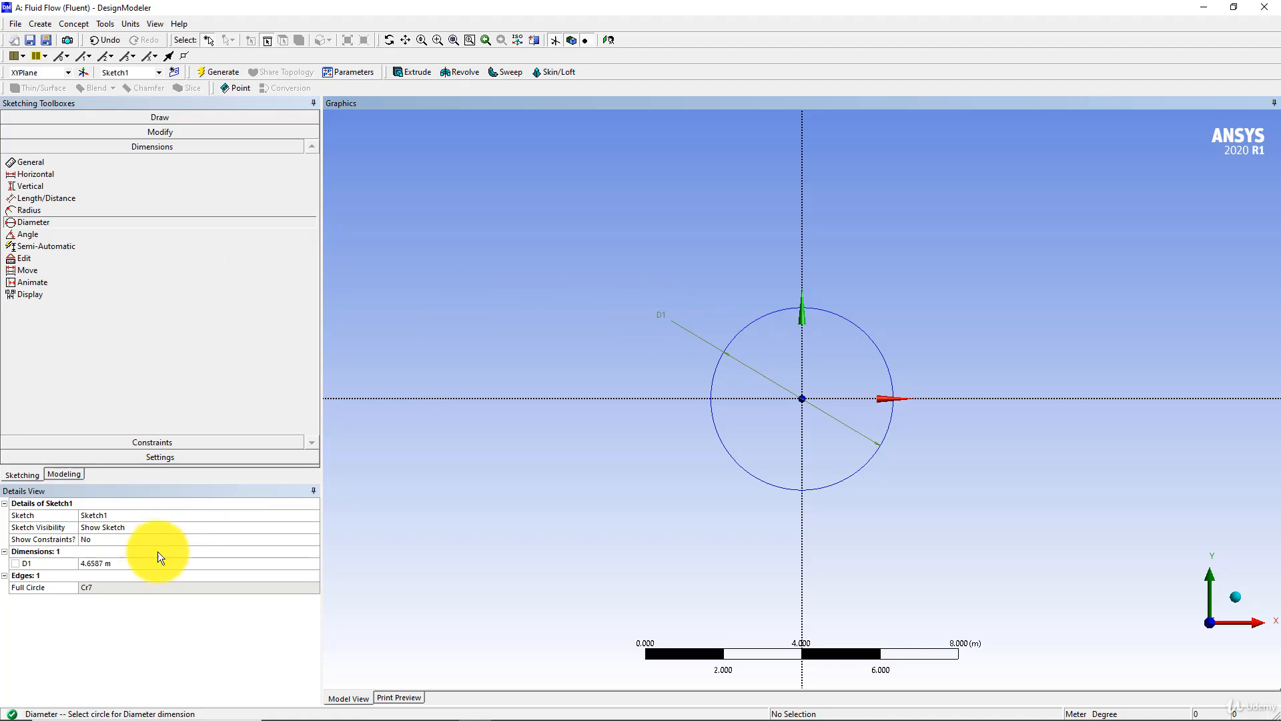
pyautogui.click(121, 563)
pyautogui.write('1')
pyautogui.press('Return')
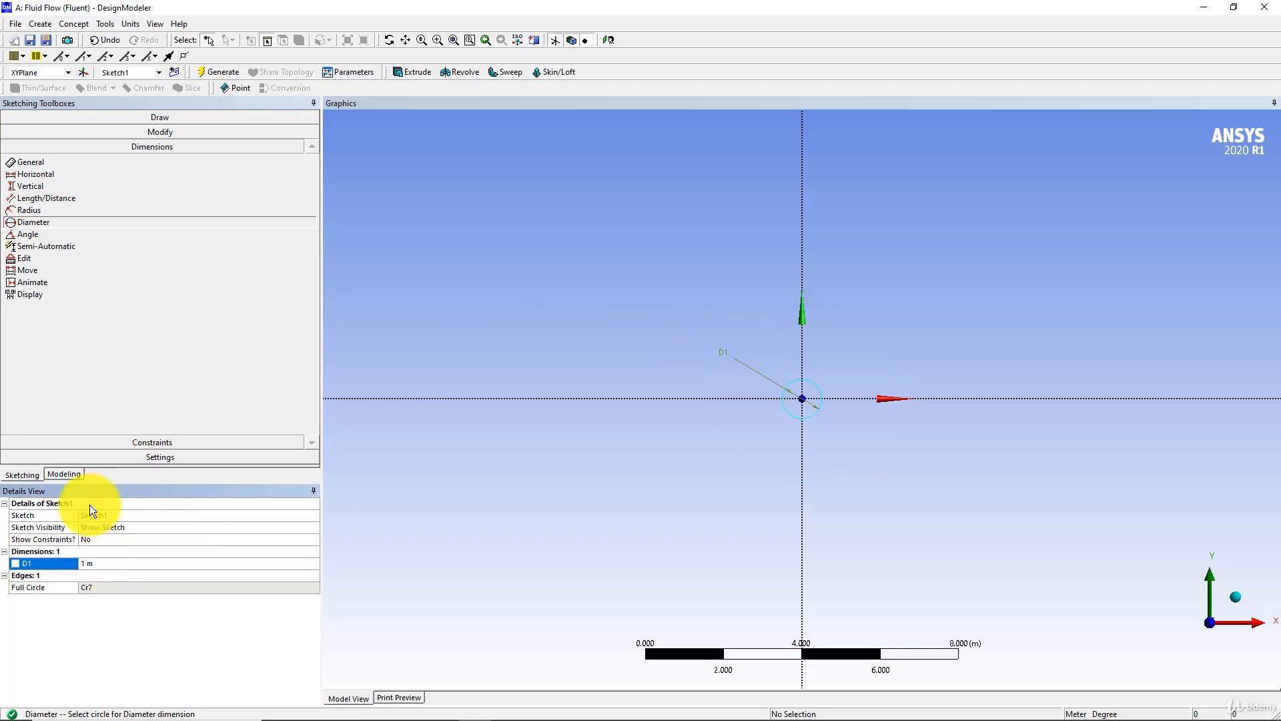
# Move the circle's diameter dimension label closer to the circle.
pyautogui.click(30, 270)
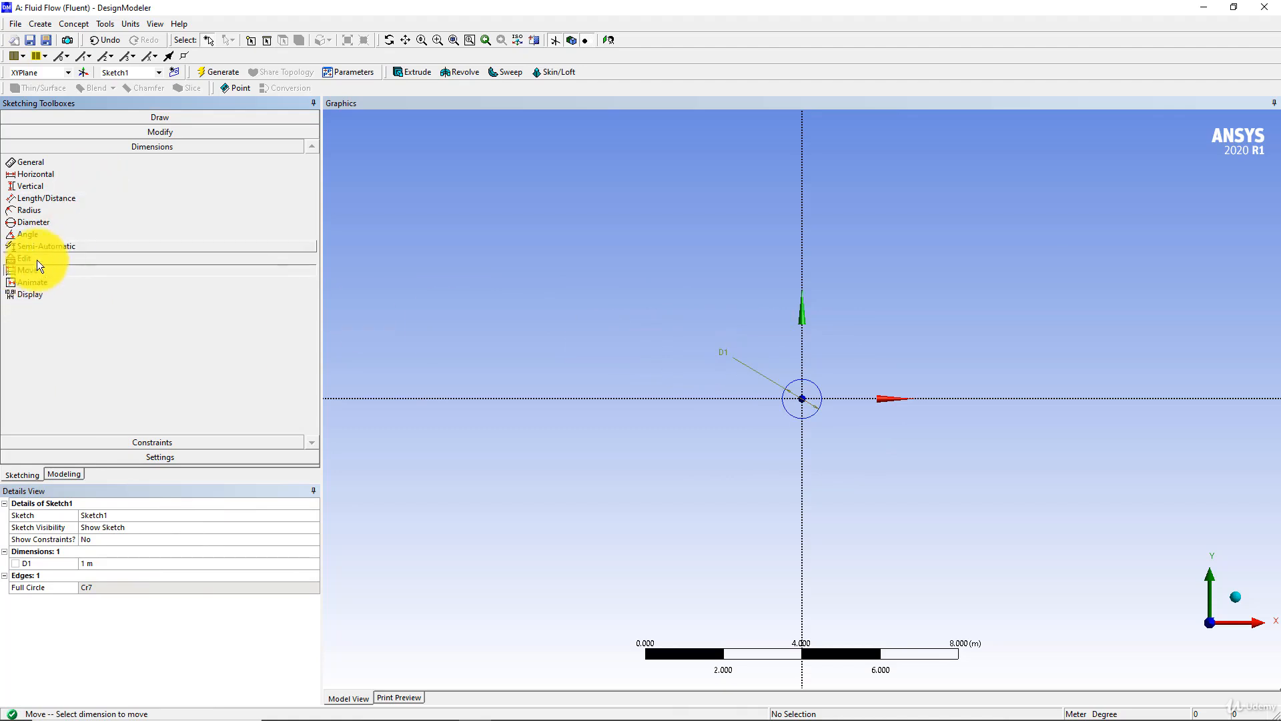
pyautogui.click(721, 356)
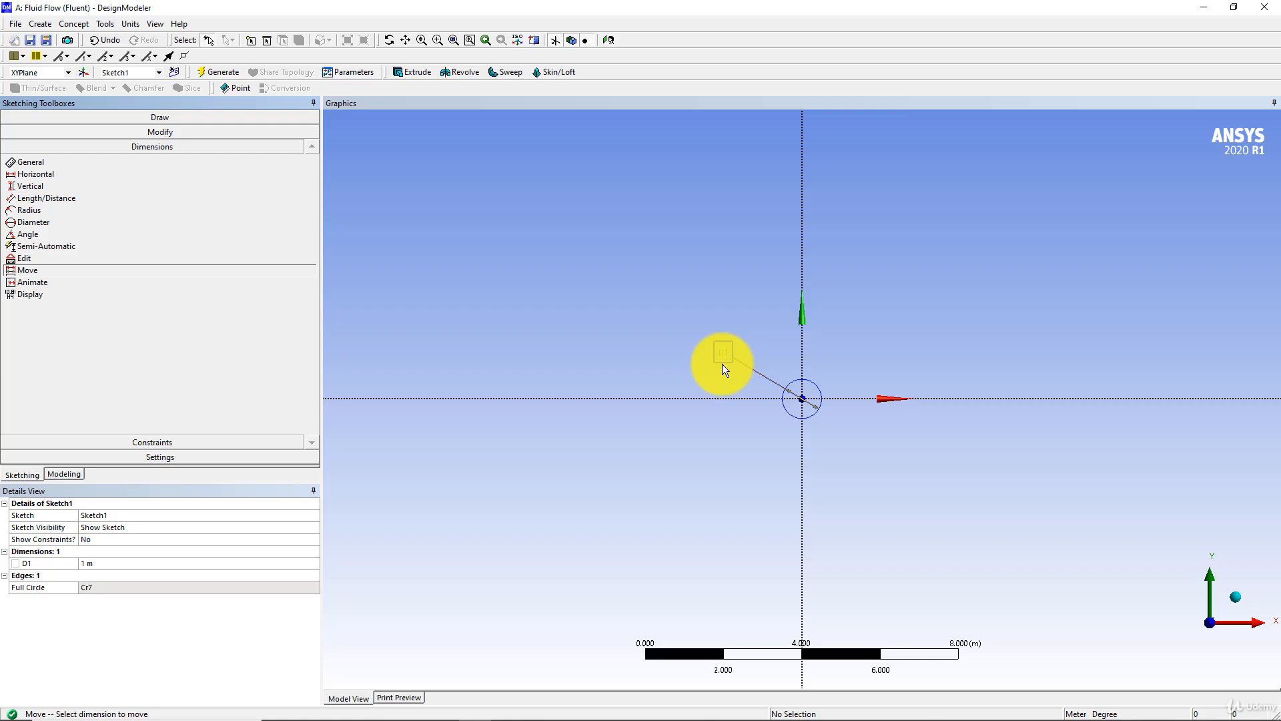
pyautogui.click(758, 379)
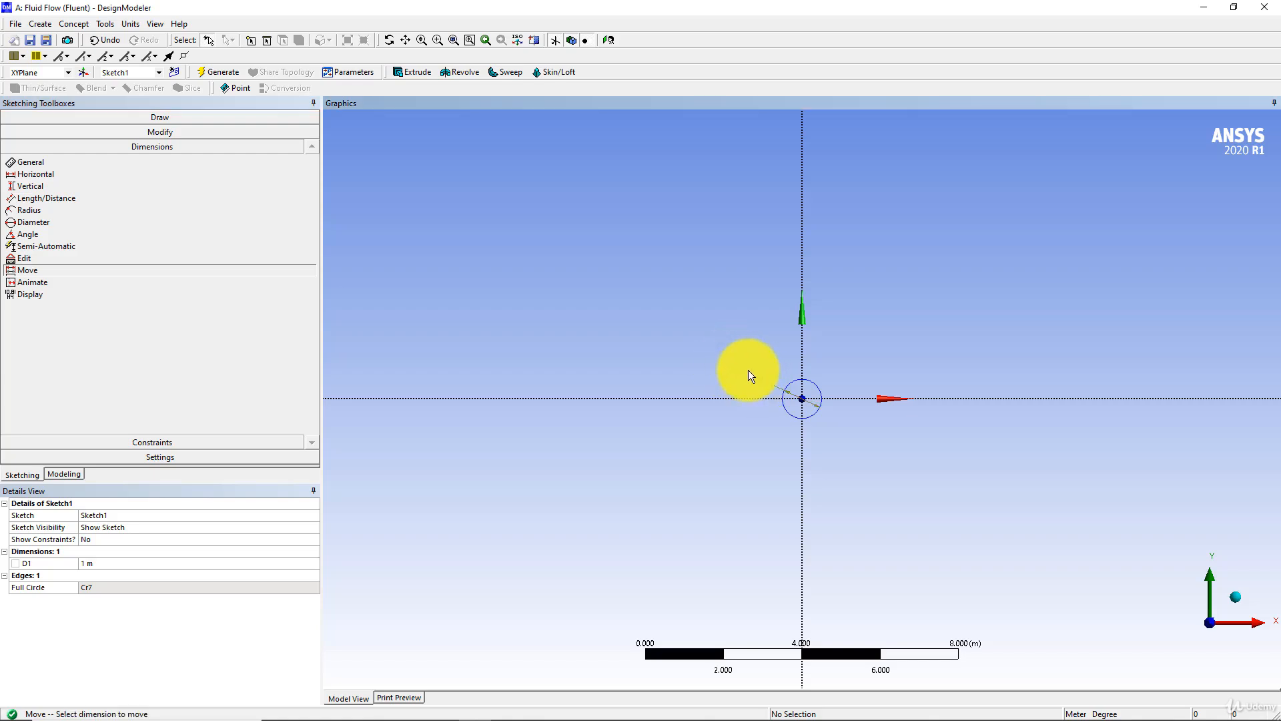
pyautogui.scroll(10, 756, 375)
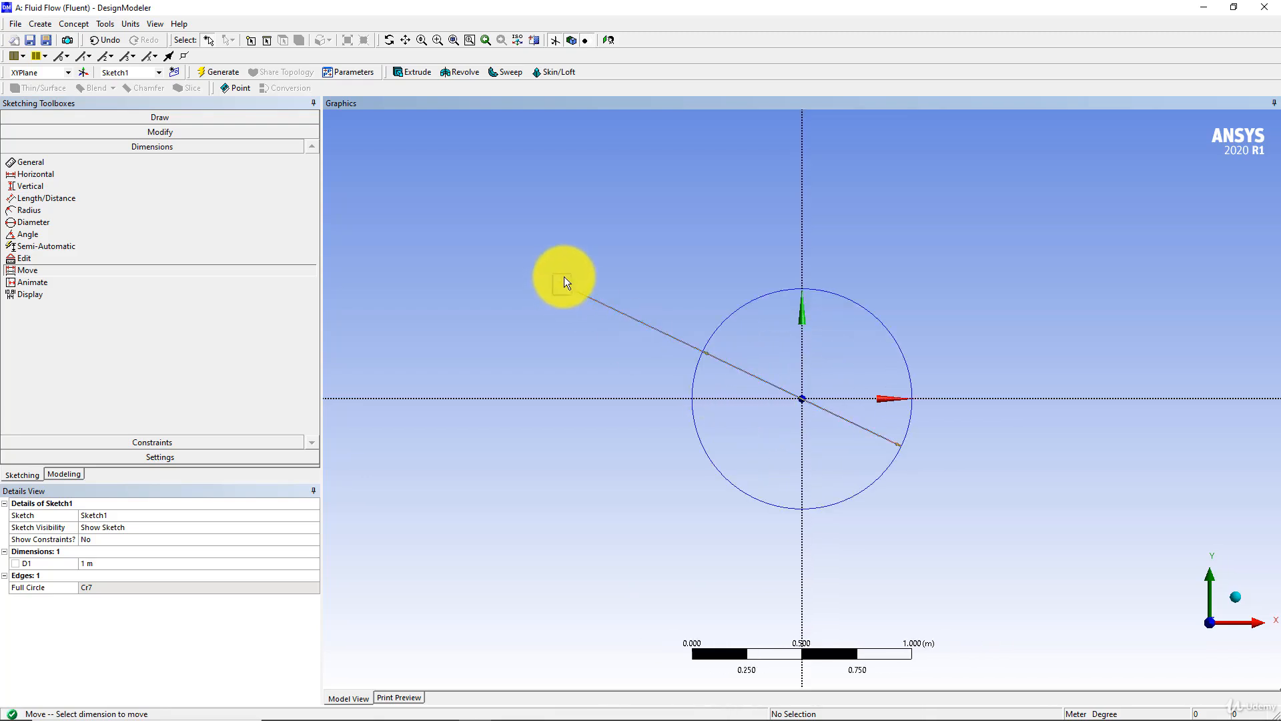
pyautogui.click(566, 285)
pyautogui.click(625, 308)
pyautogui.scroll(2, 594, 333)
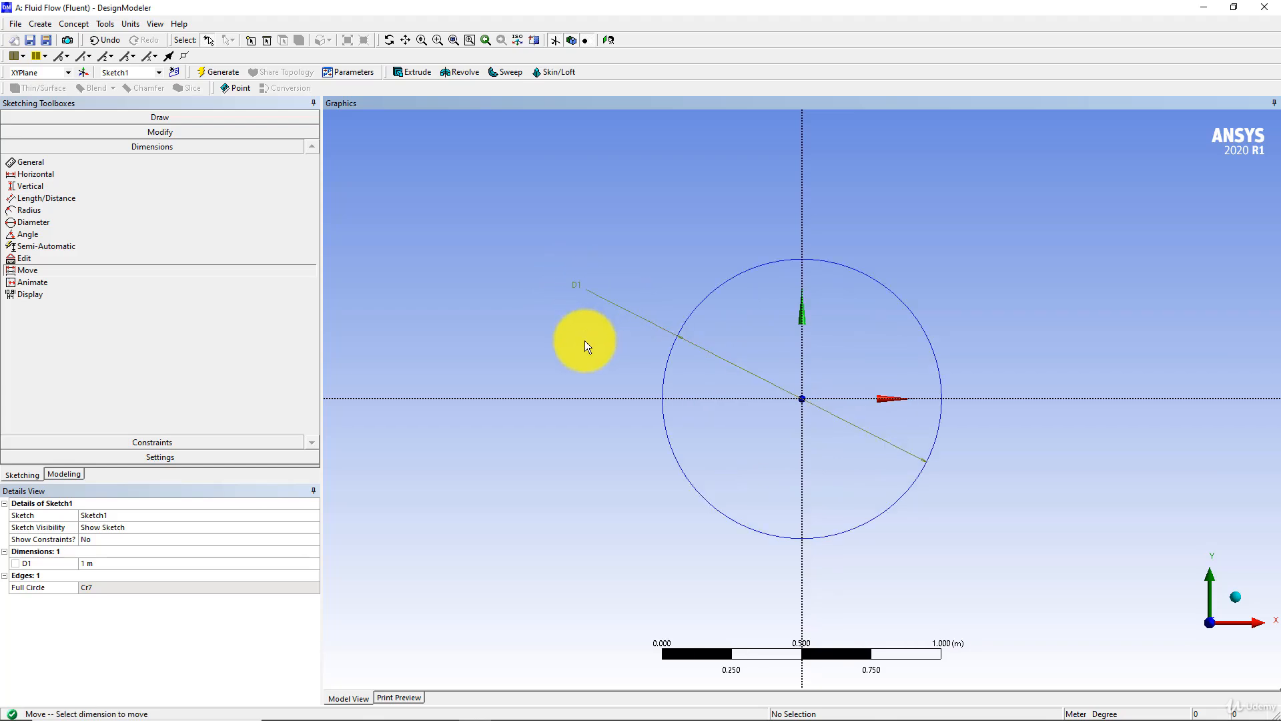
# Start an Extrude feature and apply the XYPlane as its geometry.
pyautogui.click(72, 476)
pyautogui.scroll(-5, 454, 418)
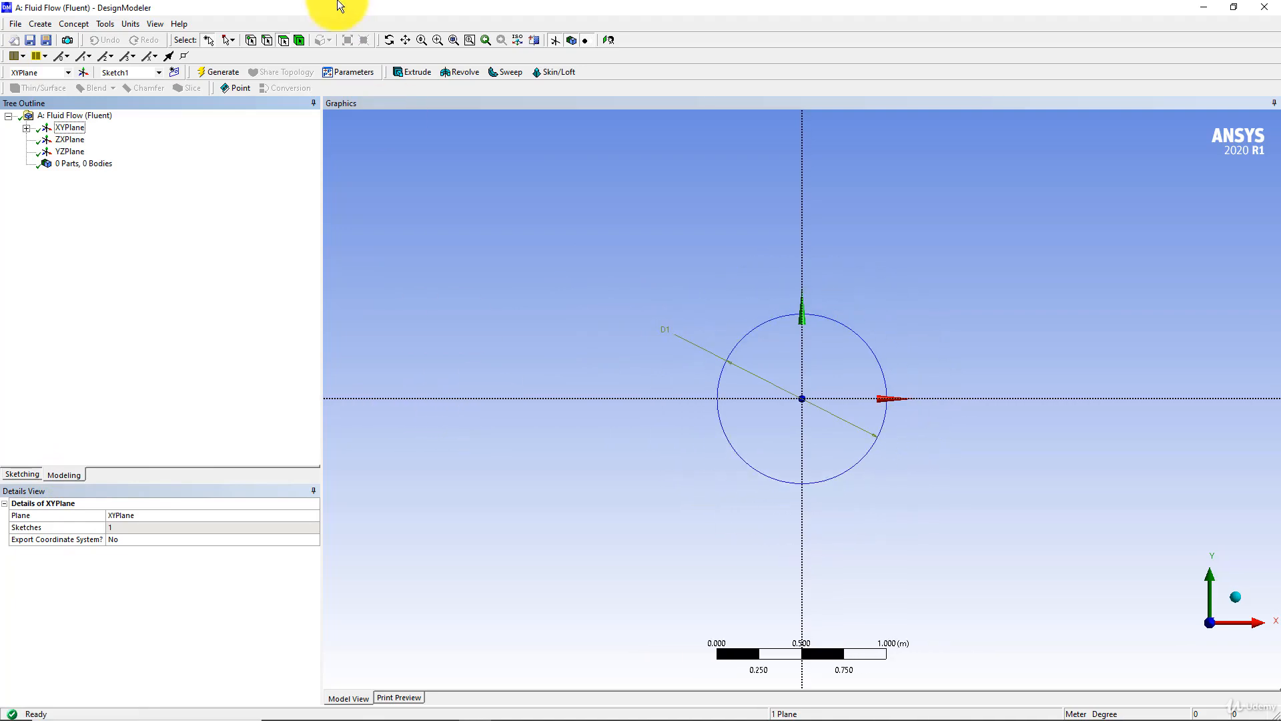
pyautogui.click(426, 75)
pyautogui.moveTo(588, 286); pyautogui.dragTo(427, 294, button='middle')
pyautogui.click(27, 127)
pyautogui.click(87, 139)
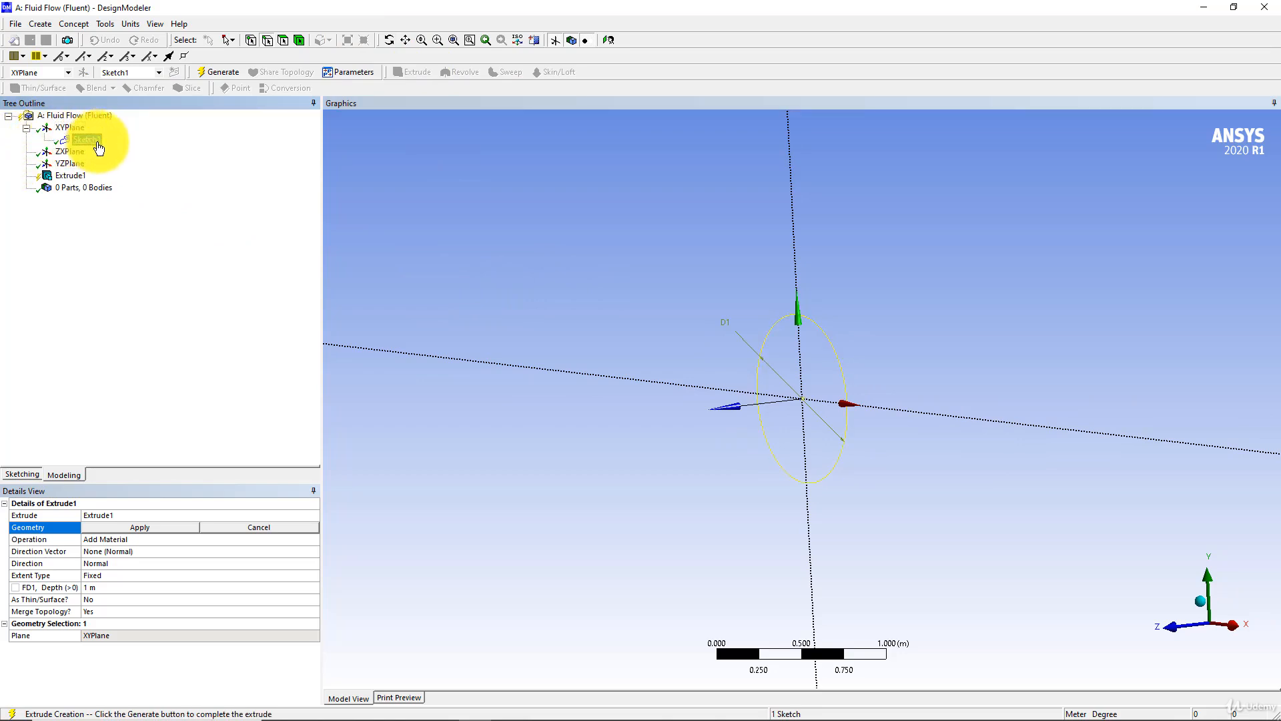
pyautogui.click(137, 528)
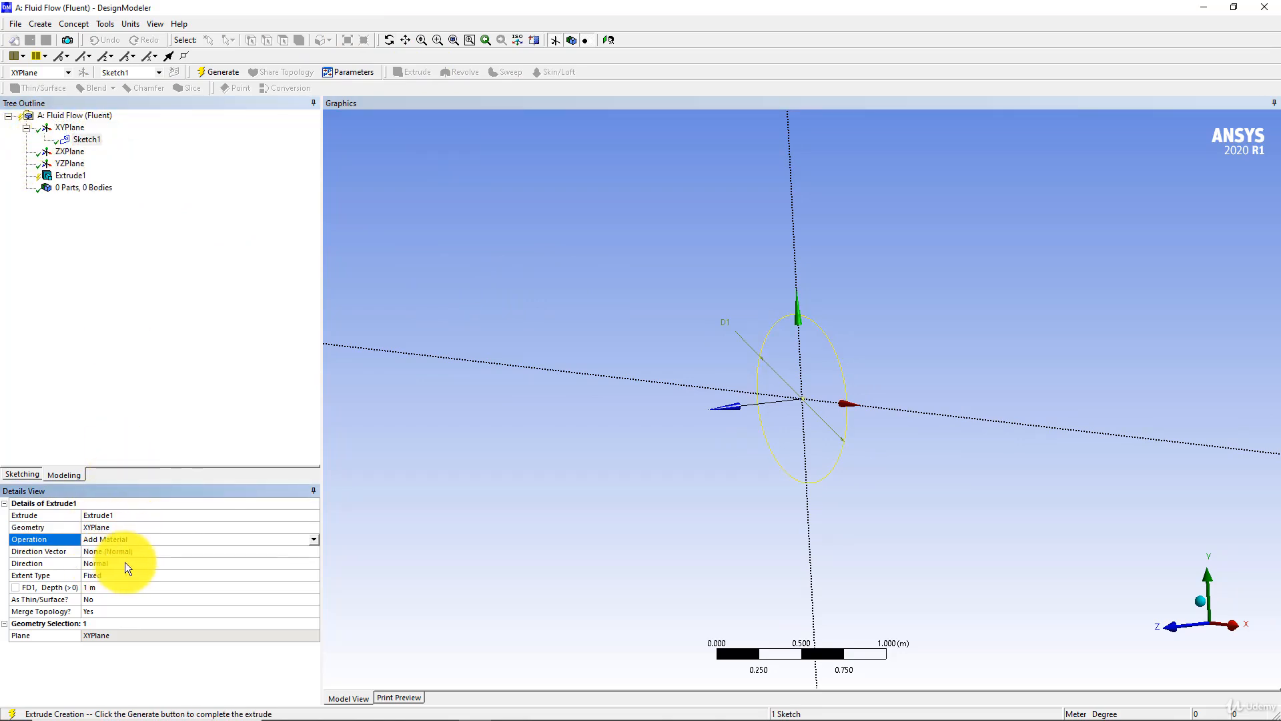
# Set the extrusion depth to 20 m and generate the feature.
pyautogui.click(102, 586)
pyautogui.write('20')
pyautogui.press('Return')
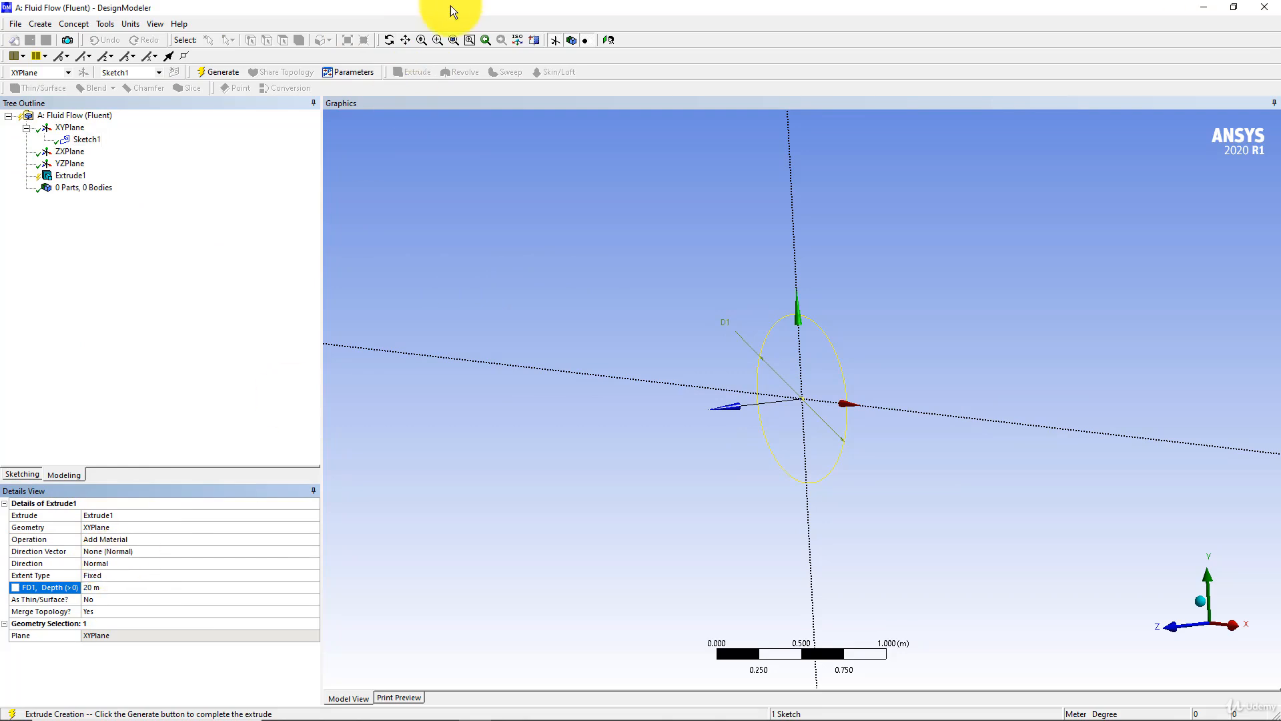
pyautogui.click(217, 71)
pyautogui.moveTo(514, 363)
pyautogui.mouseDown(button='middle')
pyautogui.moveTo(749, 349)
pyautogui.moveTo(753, 388)
pyautogui.moveTo(788, 388)
pyautogui.mouseUp(button='middle')
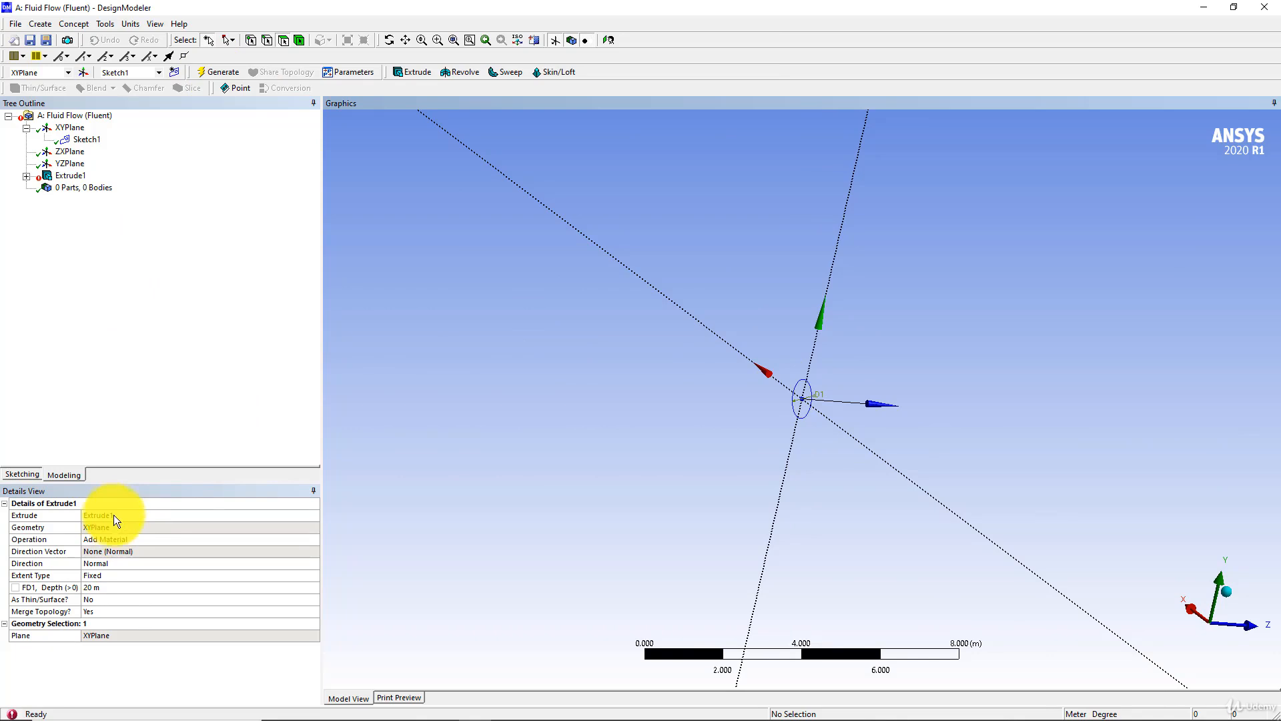
# Edit the extrusion to use the circle sketch as its geometry instead of the plane, and regenerate it.
pyautogui.click(26, 176)
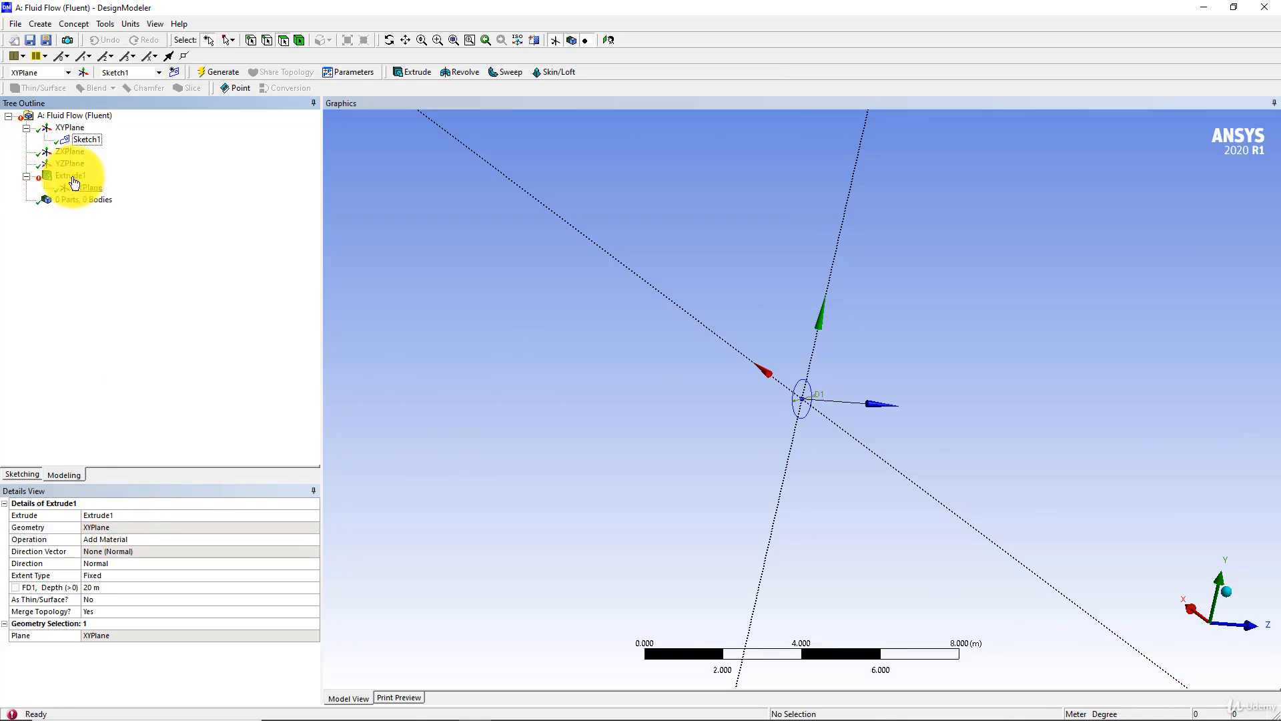
pyautogui.rightClick(81, 177)
pyautogui.click(99, 185)
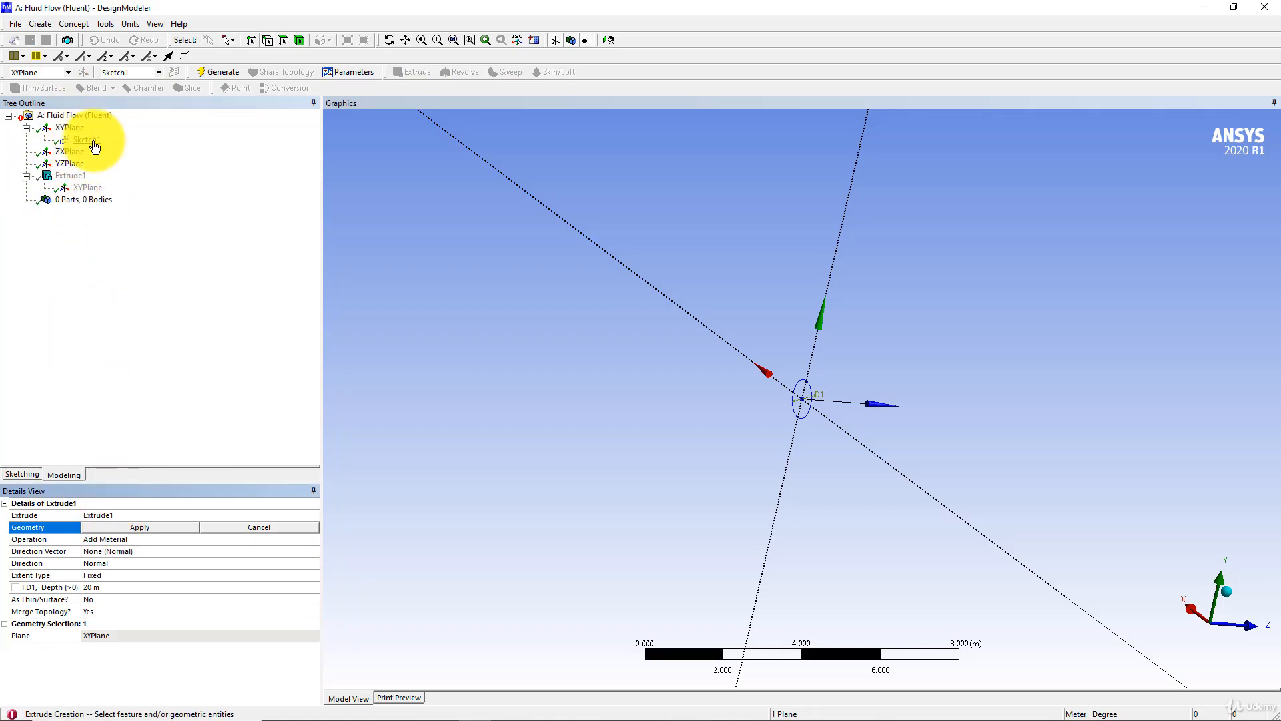
pyautogui.click(94, 141)
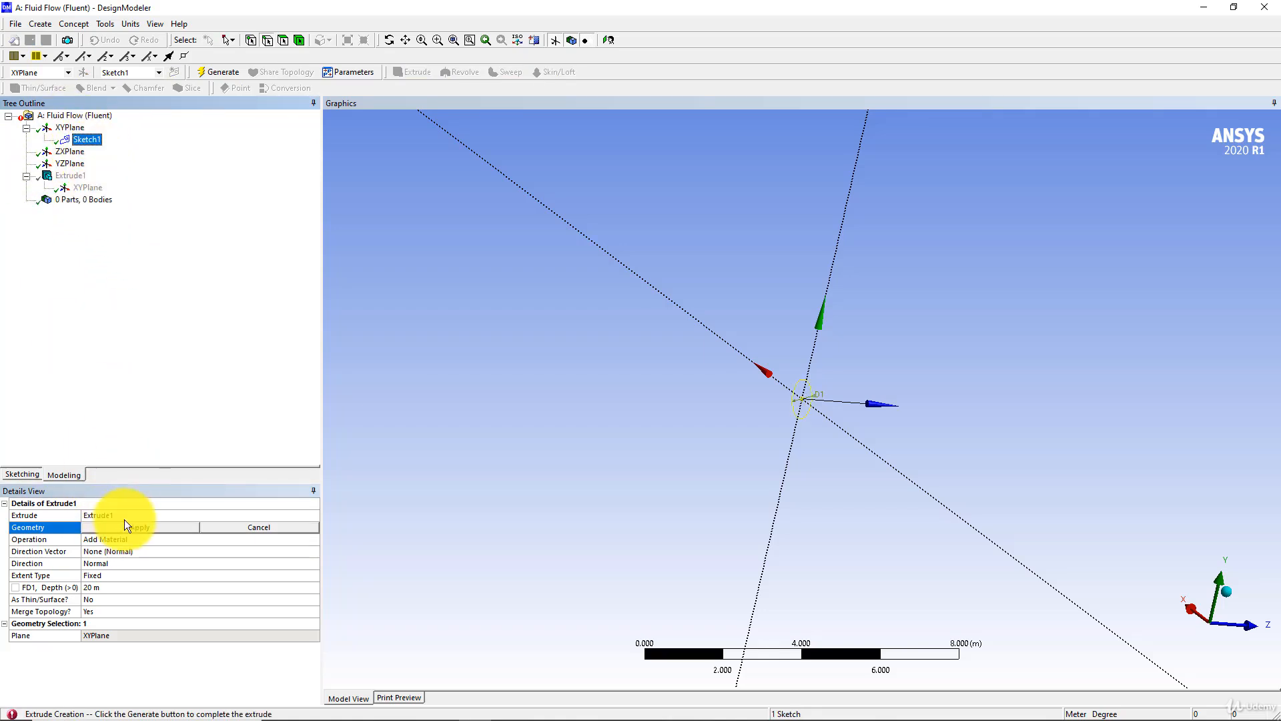
pyautogui.click(153, 527)
pyautogui.click(221, 74)
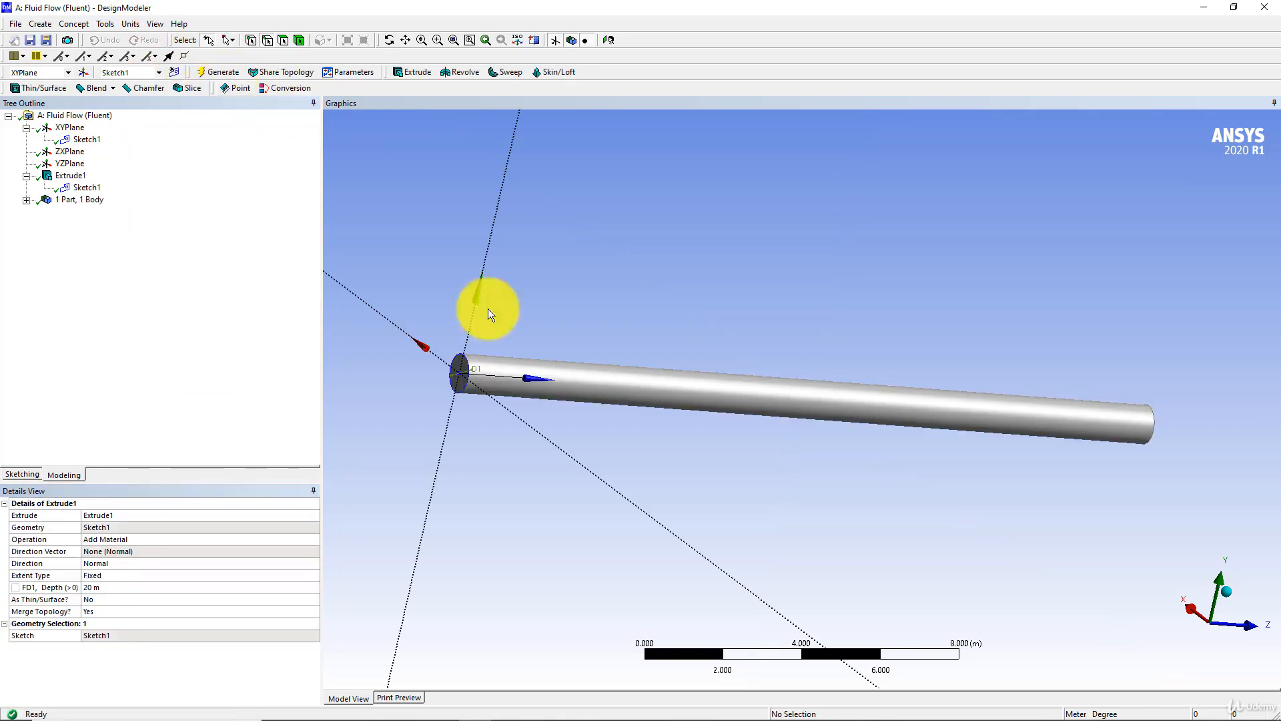
# Create a new plane from the circular face at the cylinder's far end, opposite the XYPlane, and generate it.
pyautogui.moveTo(670, 438); pyautogui.dragTo(592, 415, button='middle')
pyautogui.keyDown('ctrl'); pyautogui.moveTo(754, 446); pyautogui.dragTo(575, 487, button='middle'); pyautogui.keyUp('ctrl')
pyautogui.scroll(4, 506, 447)
pyautogui.scroll(4, 562, 466)
pyautogui.scroll(2, 562, 466)
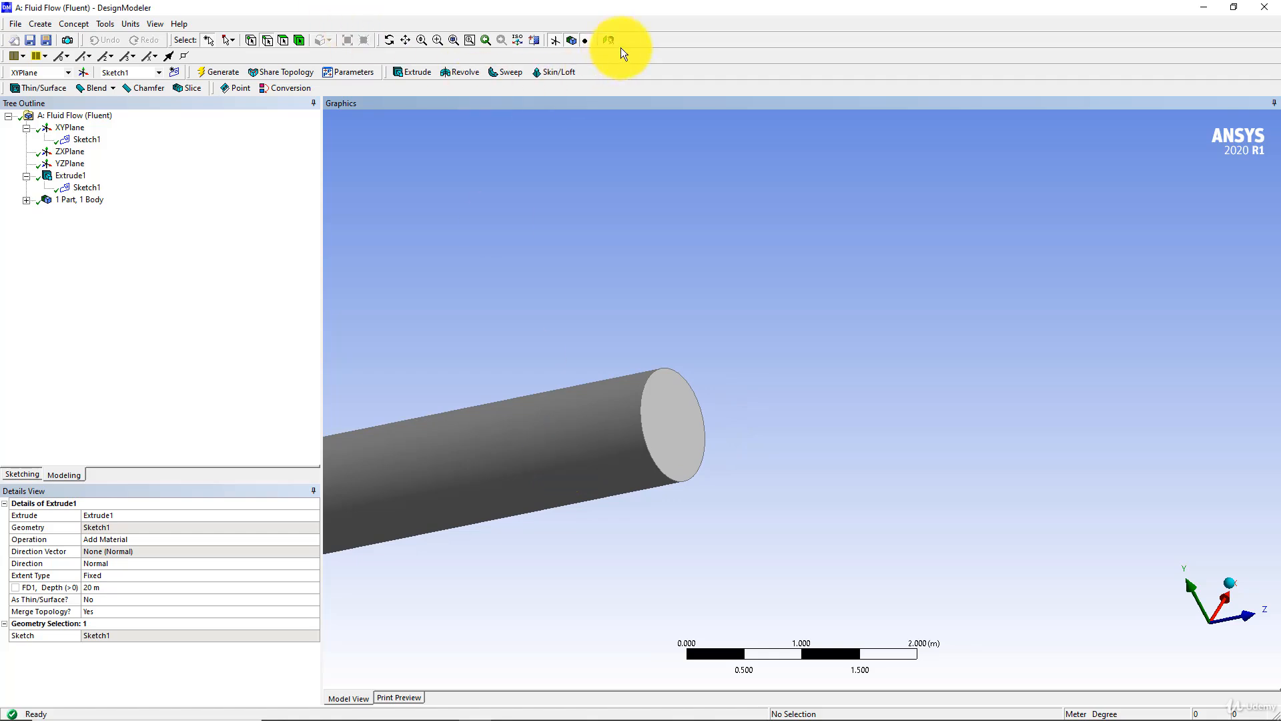
pyautogui.scroll(-3, 570, 289)
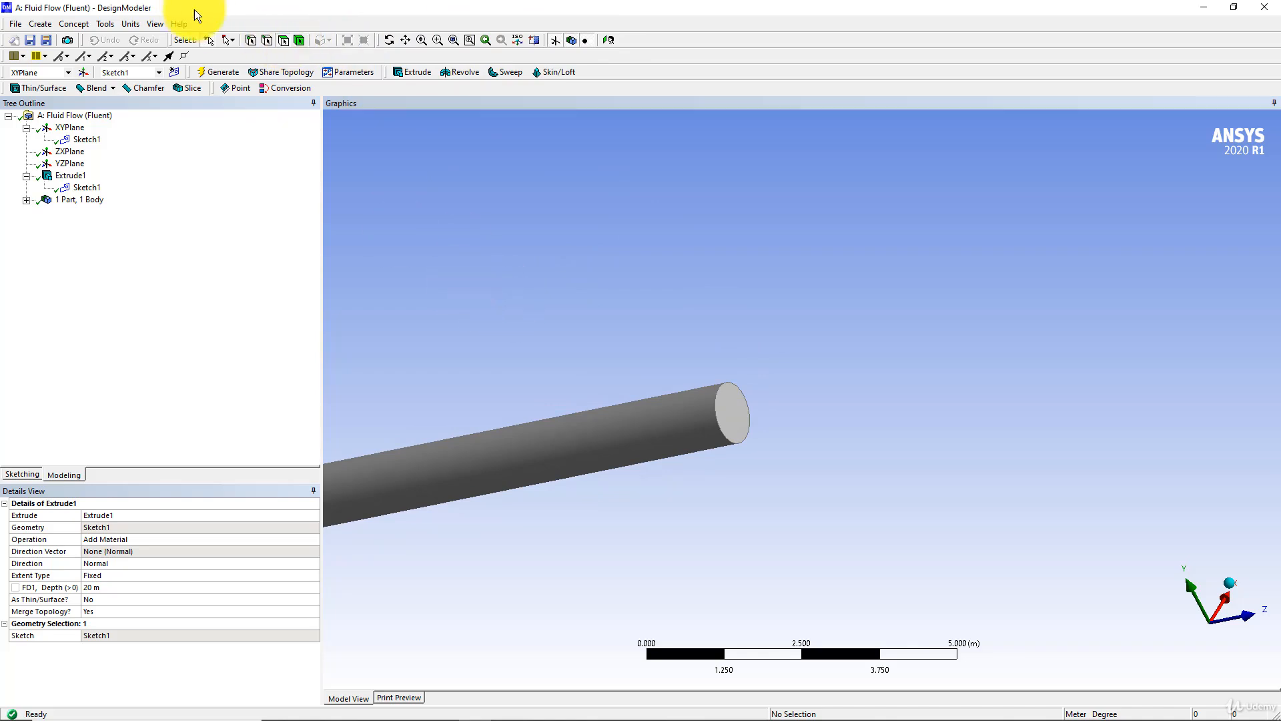
pyautogui.click(732, 410)
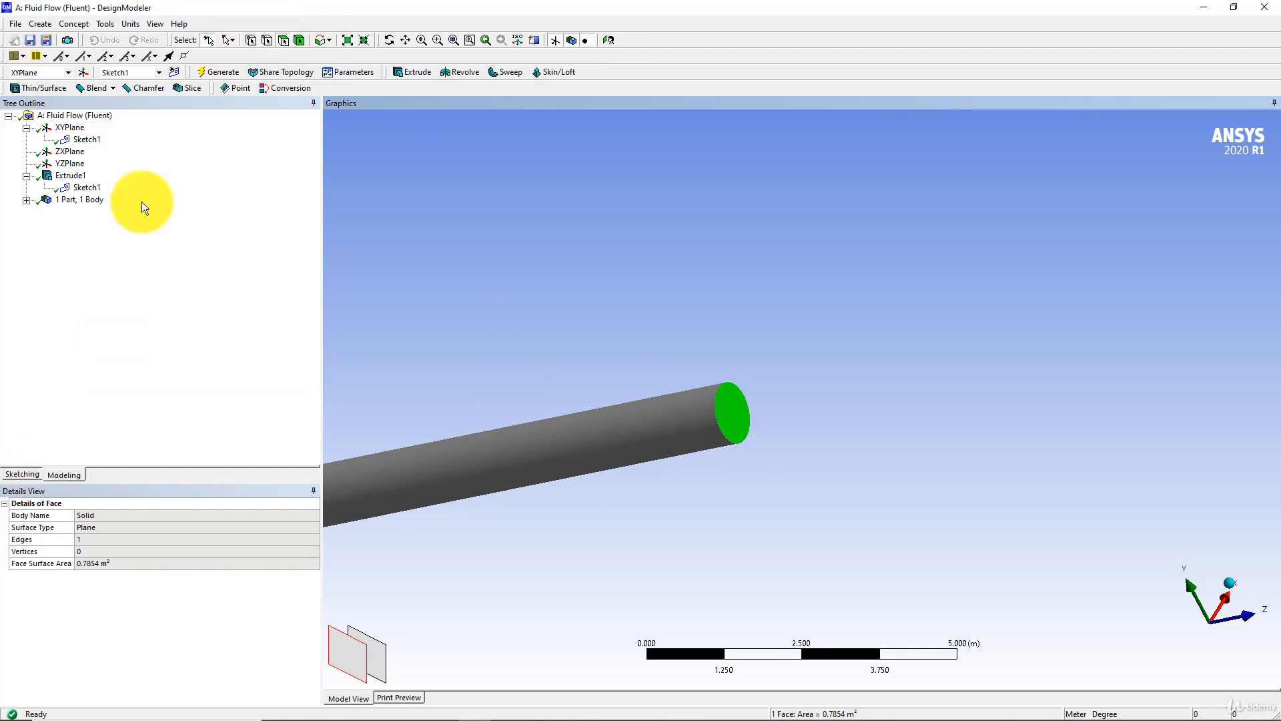
pyautogui.click(82, 73)
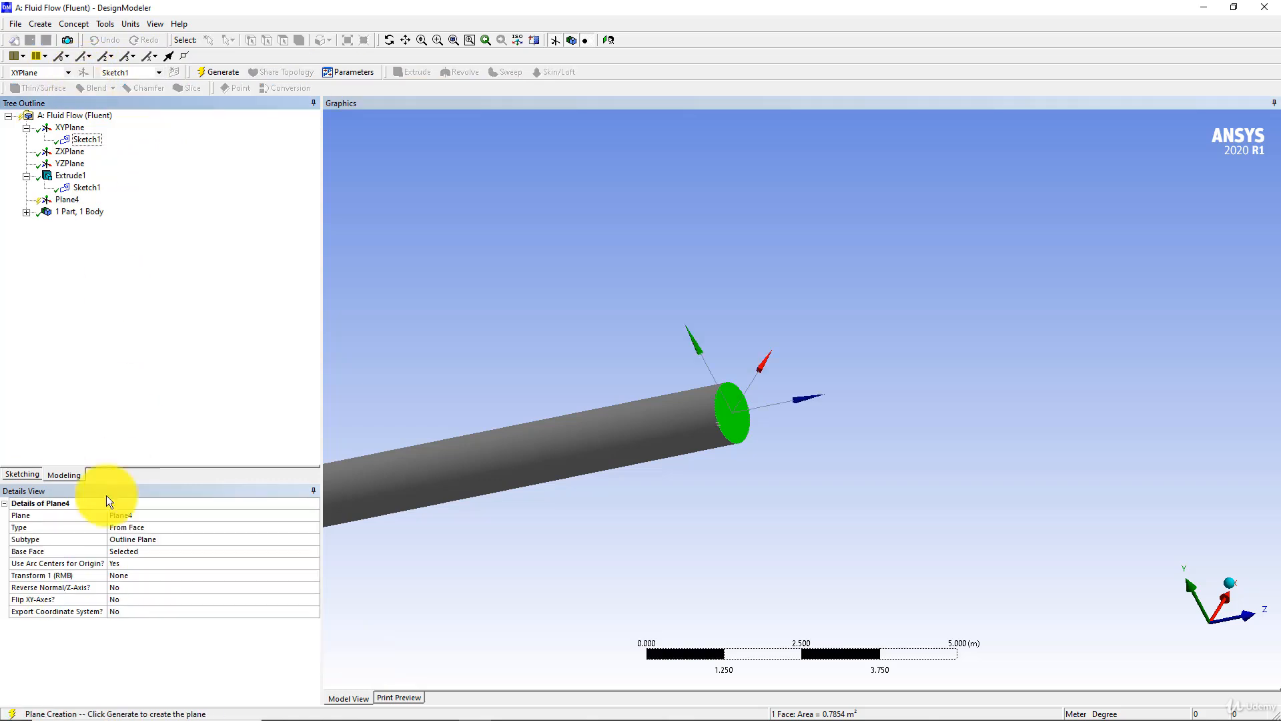
pyautogui.click(225, 73)
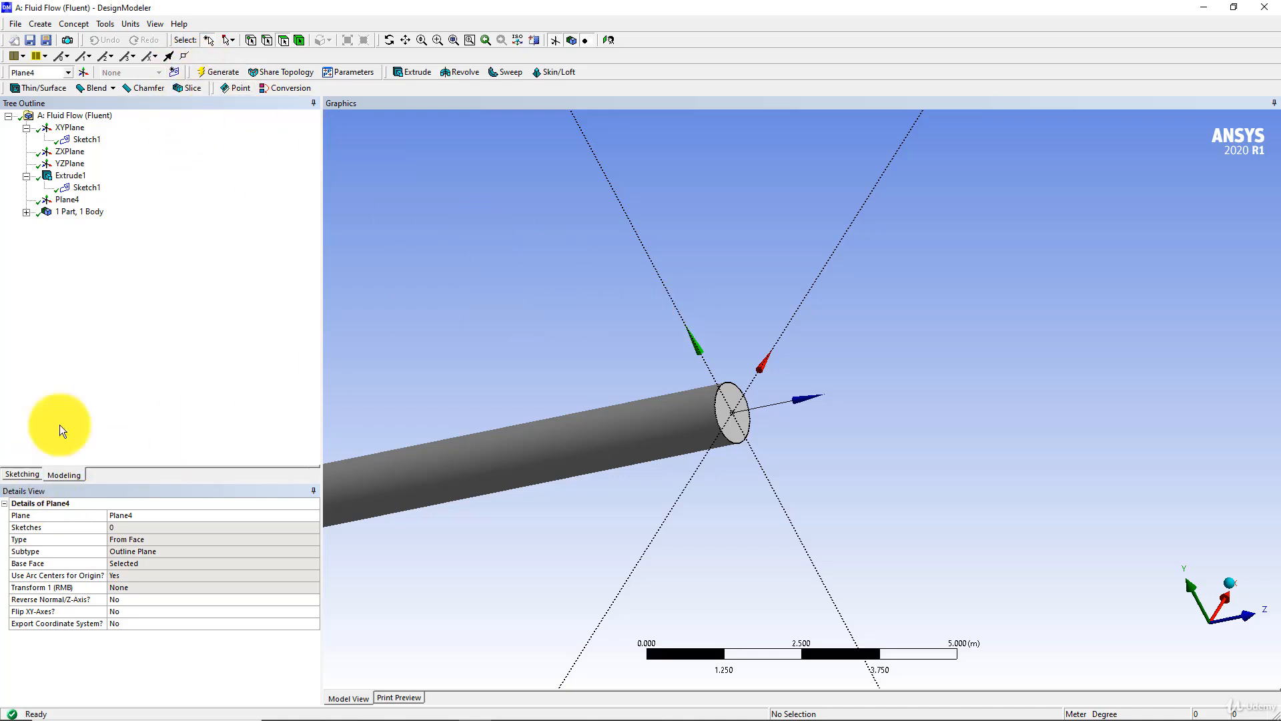
# Sketch a circle centred on the origin of Plane4, inside the outline of the pipe's circular end face.
pyautogui.click(69, 200)
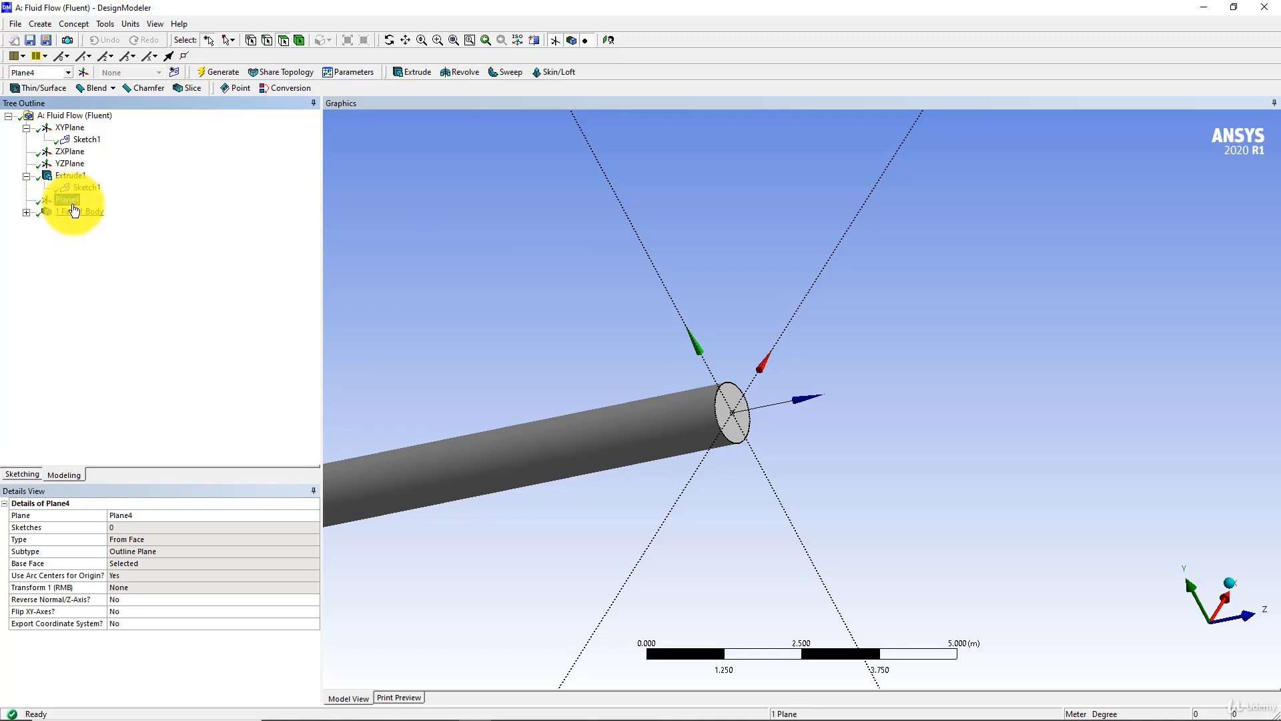
pyautogui.click(607, 41)
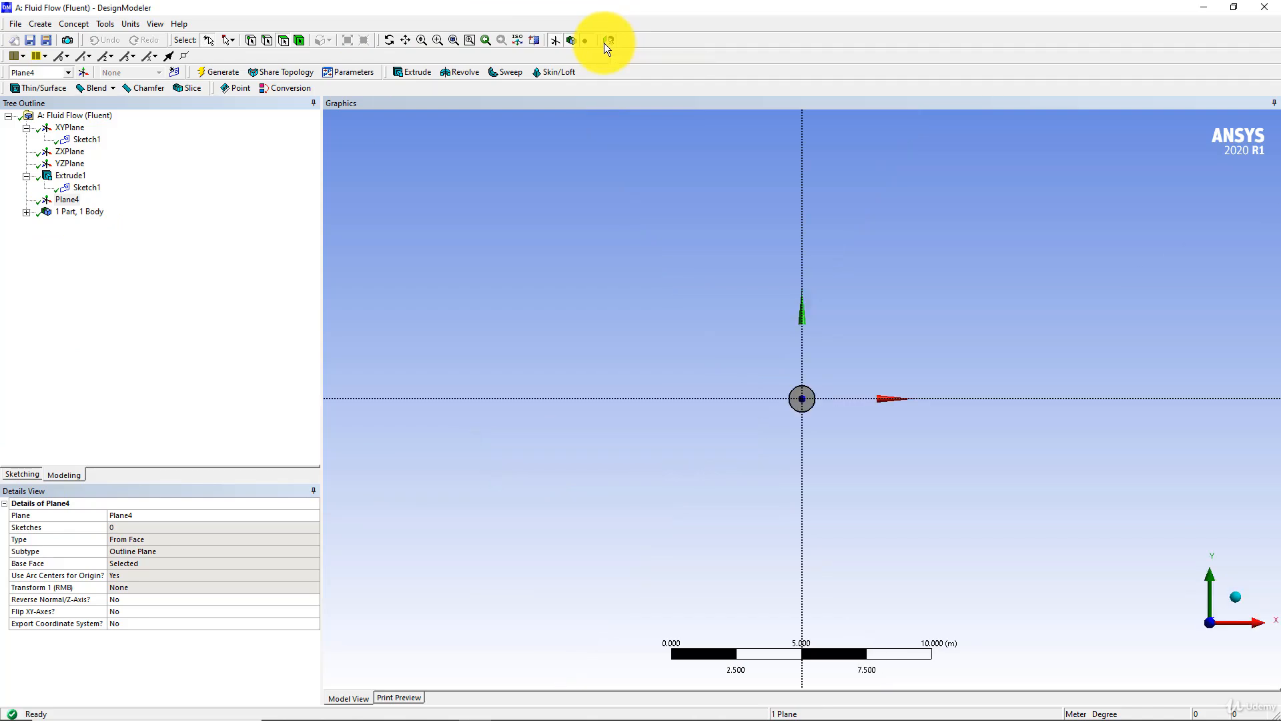
pyautogui.click(22, 474)
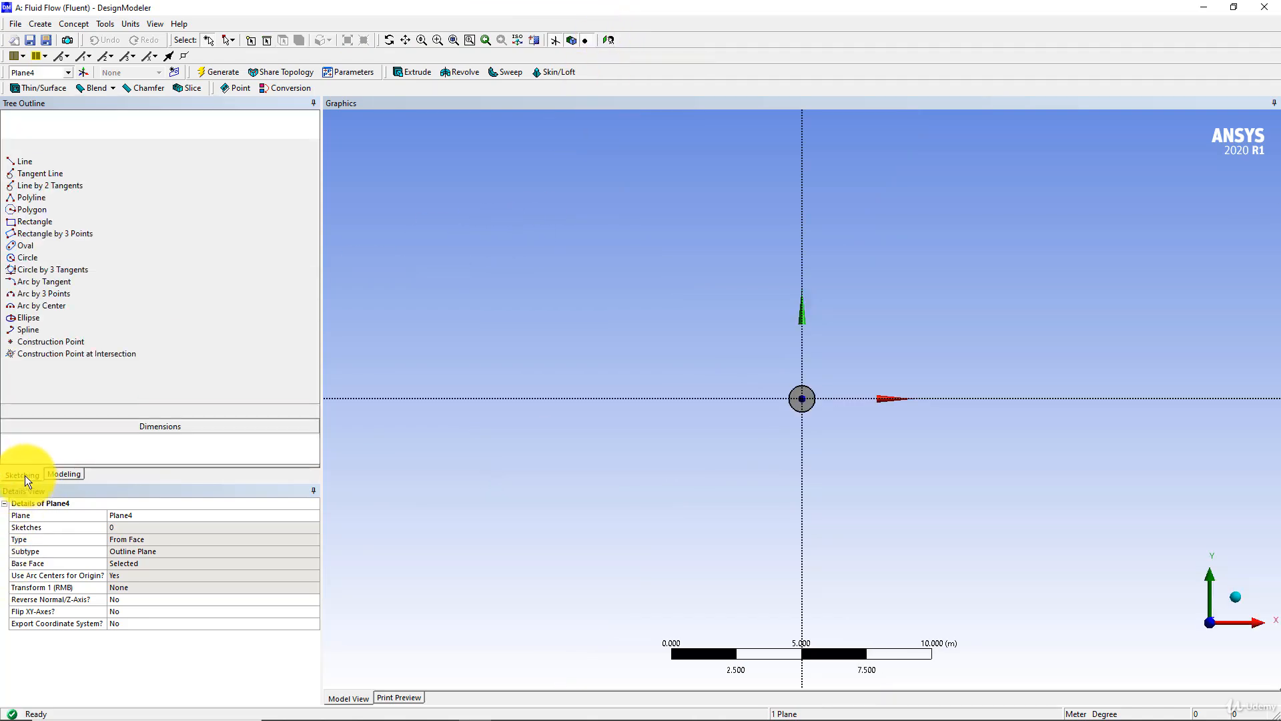
pyautogui.click(20, 230)
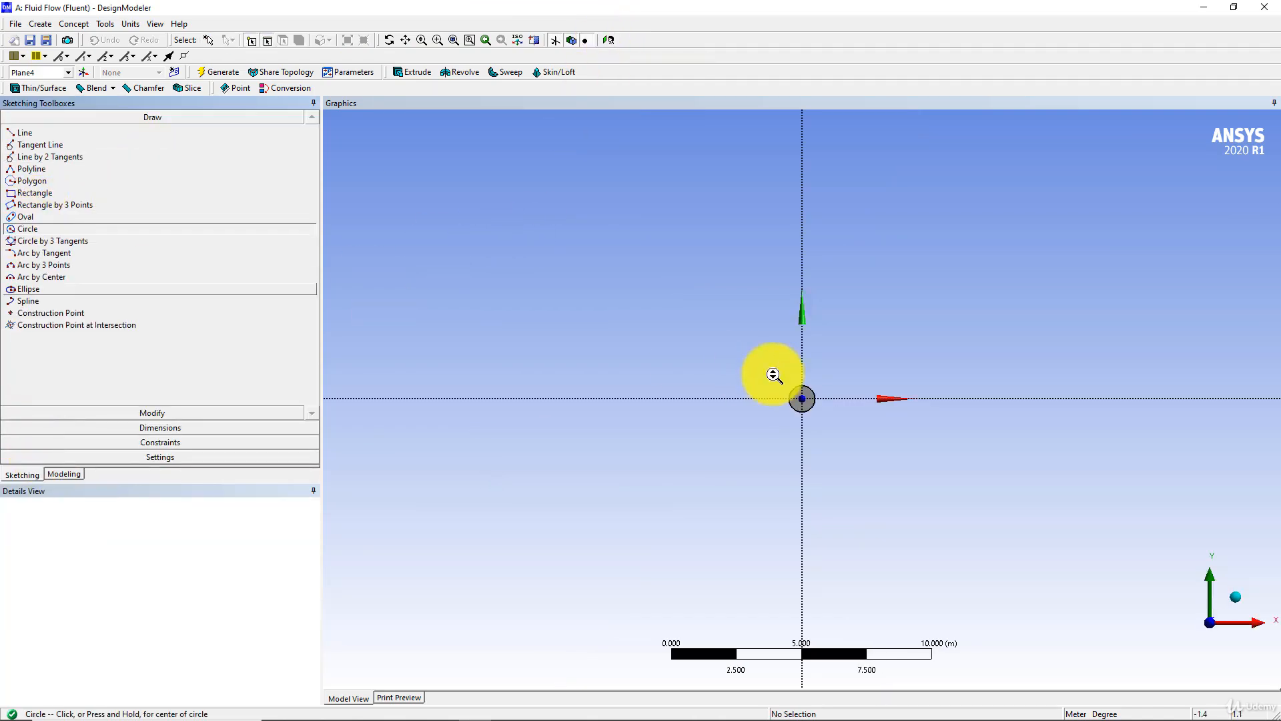
pyautogui.scroll(10, 821, 347)
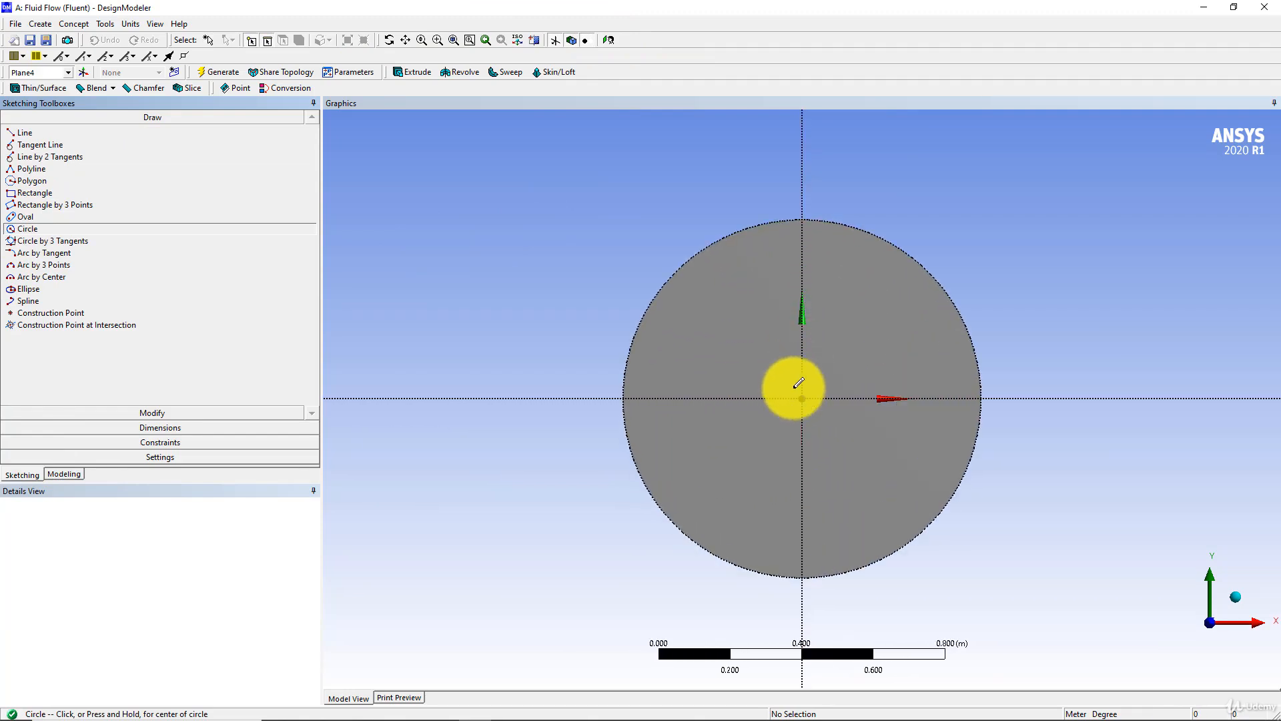
pyautogui.scroll(3, 801, 387)
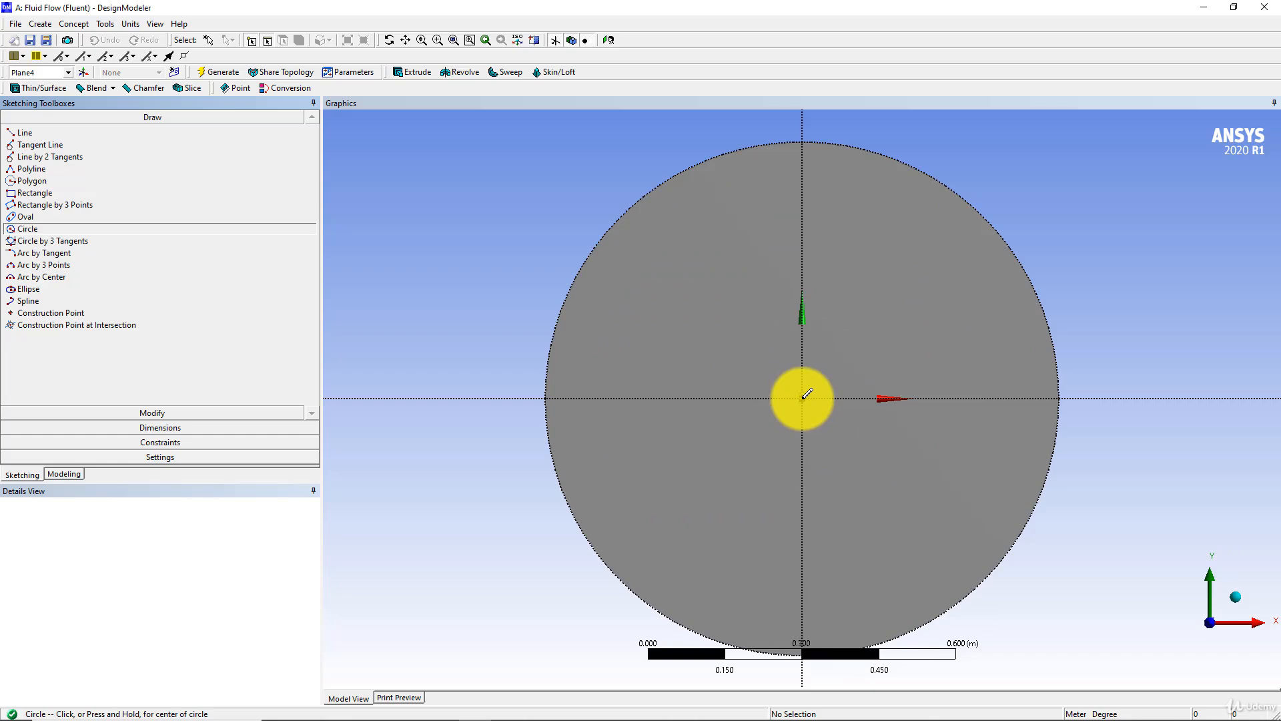
pyautogui.click(803, 399)
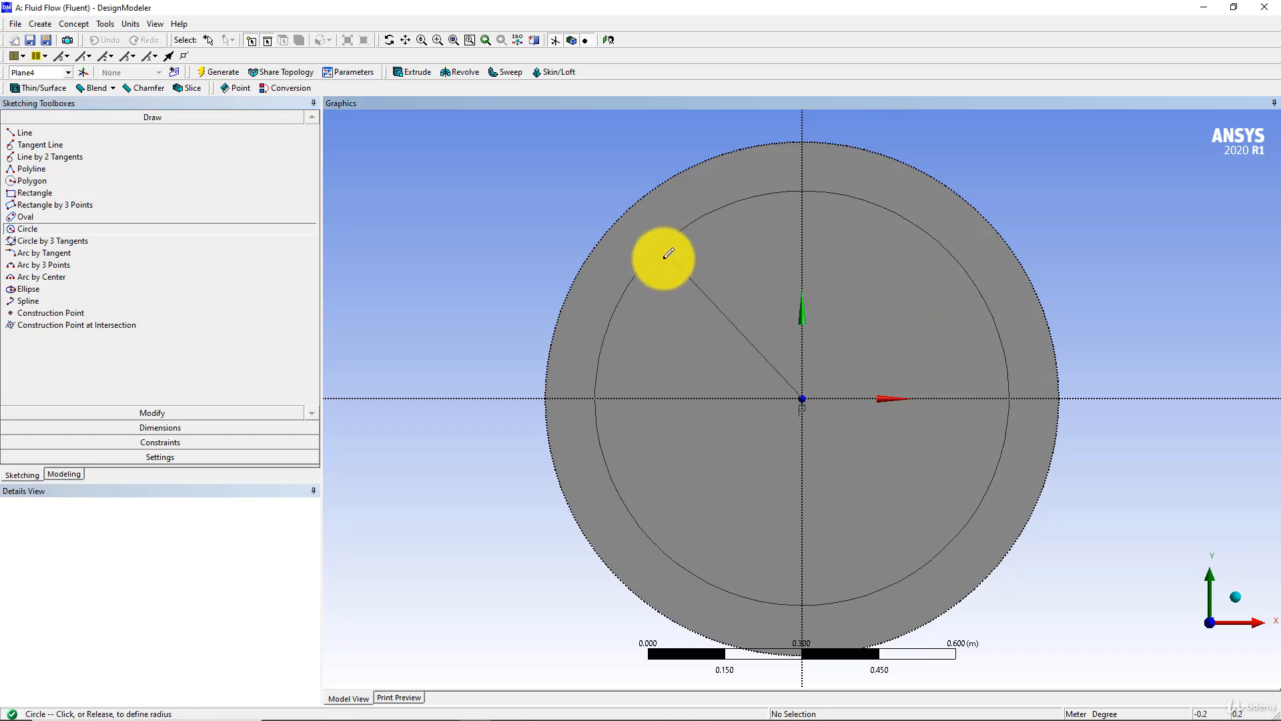
pyautogui.click(705, 307)
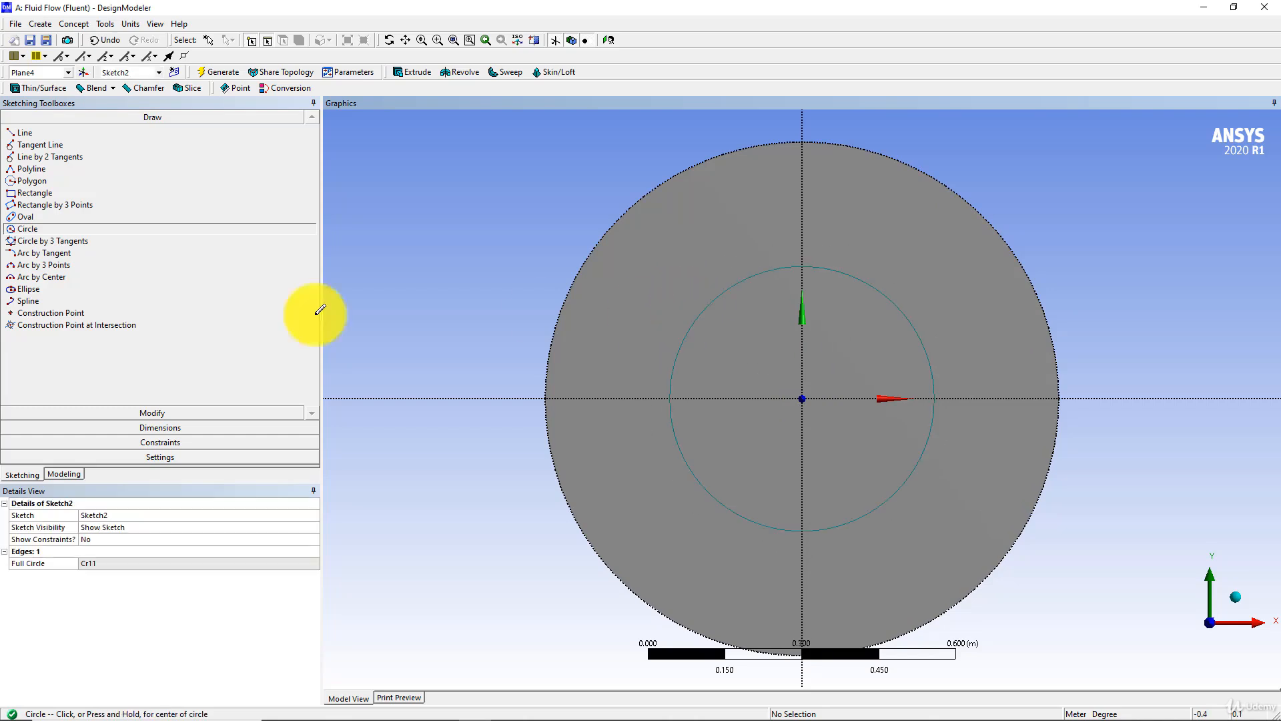
# Add a diameter dimension to the inner circle and set it to 0.5 m.
pyautogui.click(142, 425)
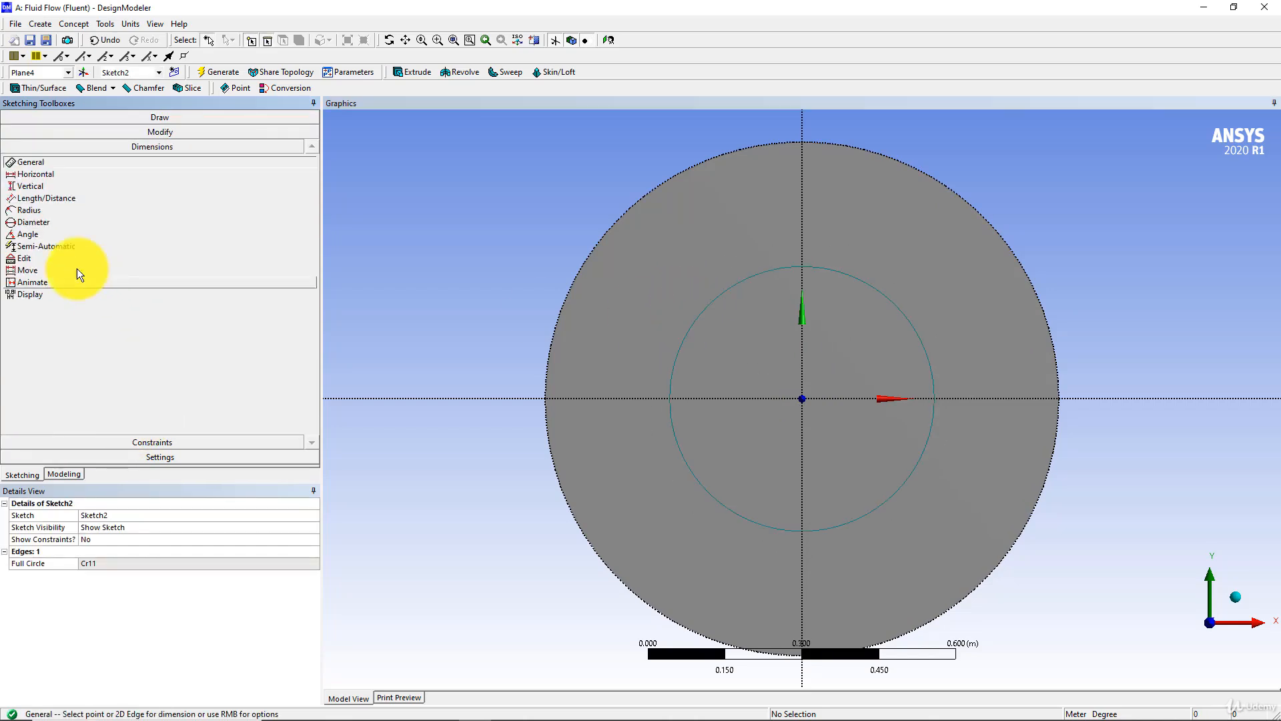
pyautogui.click(34, 221)
pyautogui.click(688, 337)
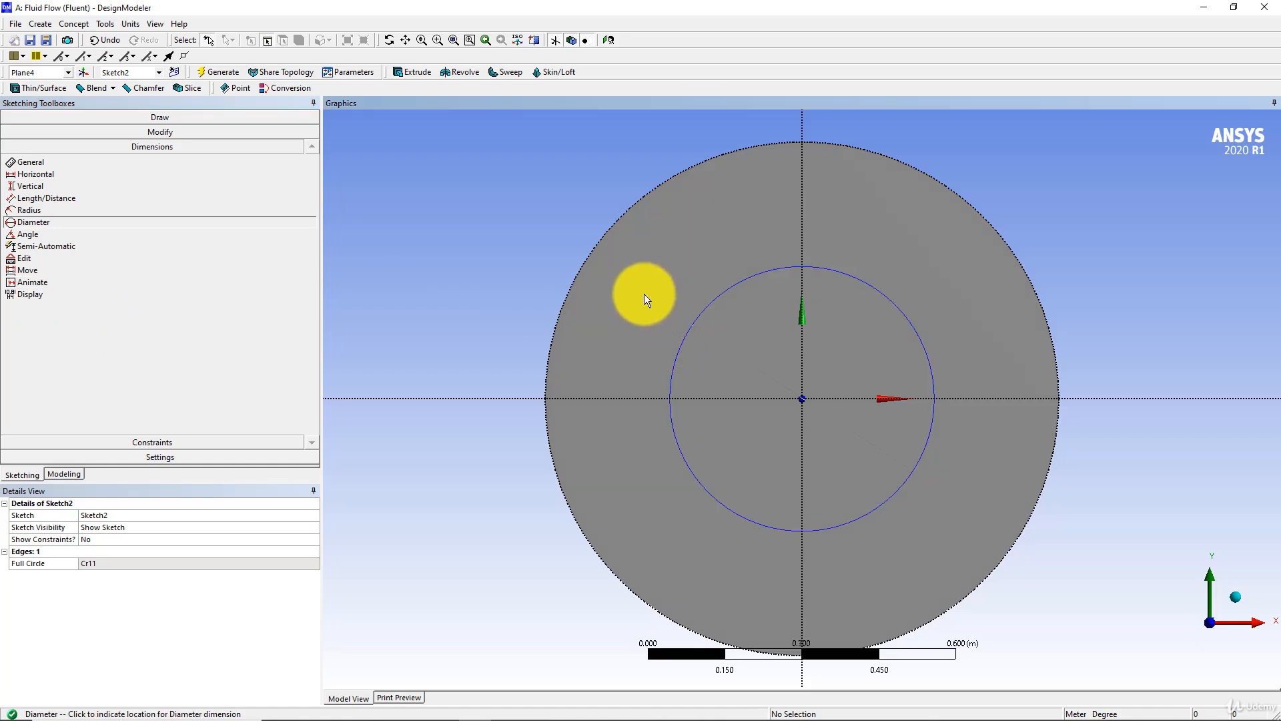
pyautogui.click(644, 295)
pyautogui.click(113, 563)
pyautogui.write('0.5')
pyautogui.press('Return')
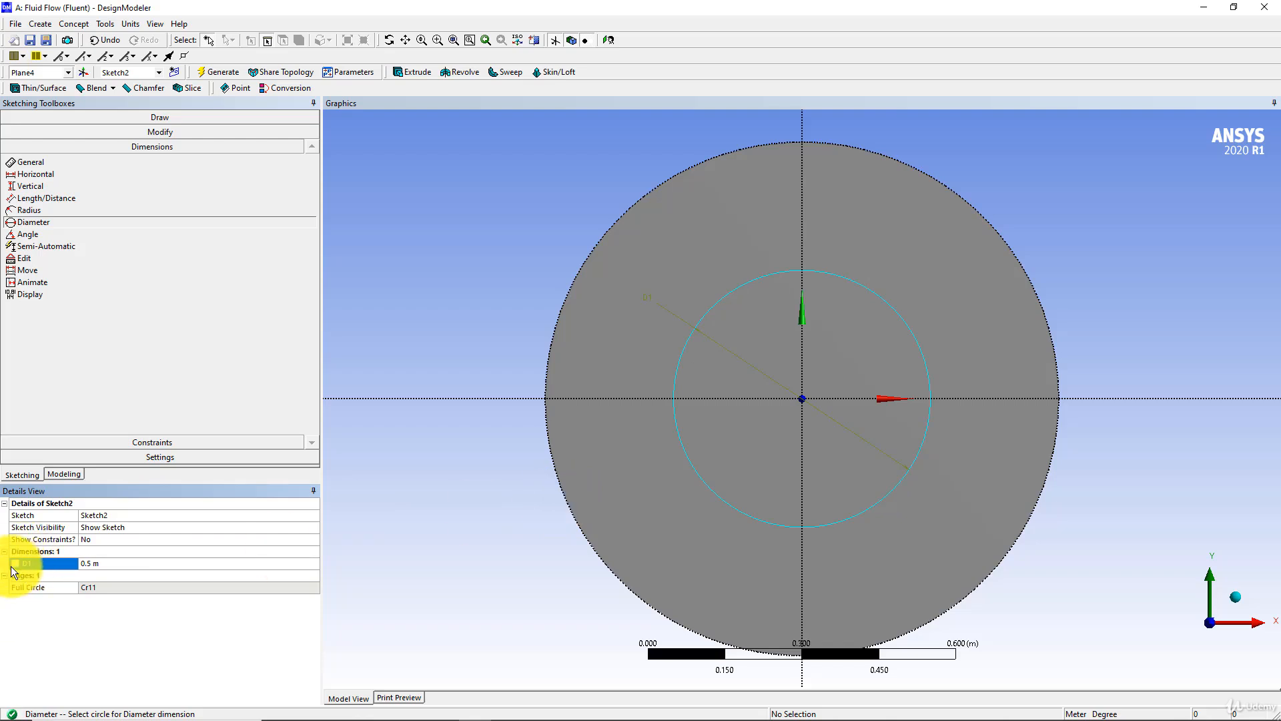
# Switch to PowerPoint to examine the double contraction pipe layout on the title slide, and return to DesignModeler.
pyautogui.scroll(-4, 593, 384)
pyautogui.moveTo(594, 384); pyautogui.dragTo(715, 370, button='middle')
pyautogui.scroll(-7, 765, 420)
pyautogui.scroll(-3, 715, 370)
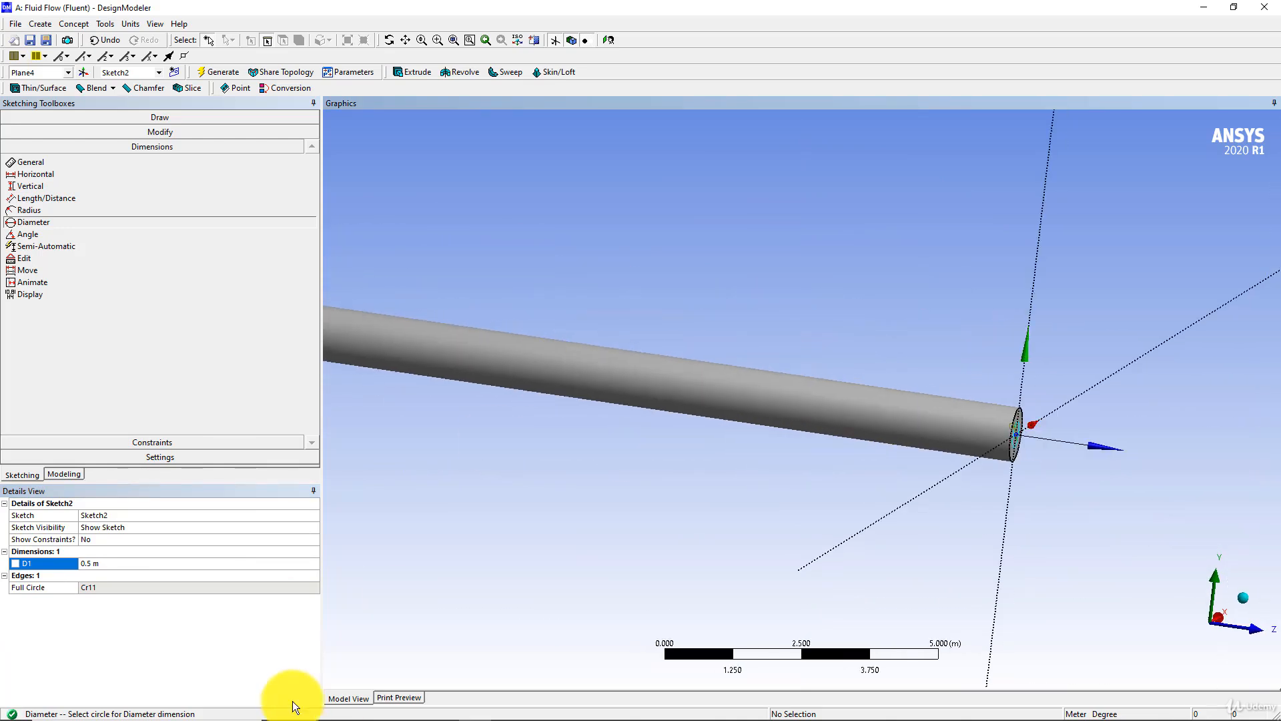
pyautogui.click(375, 706)
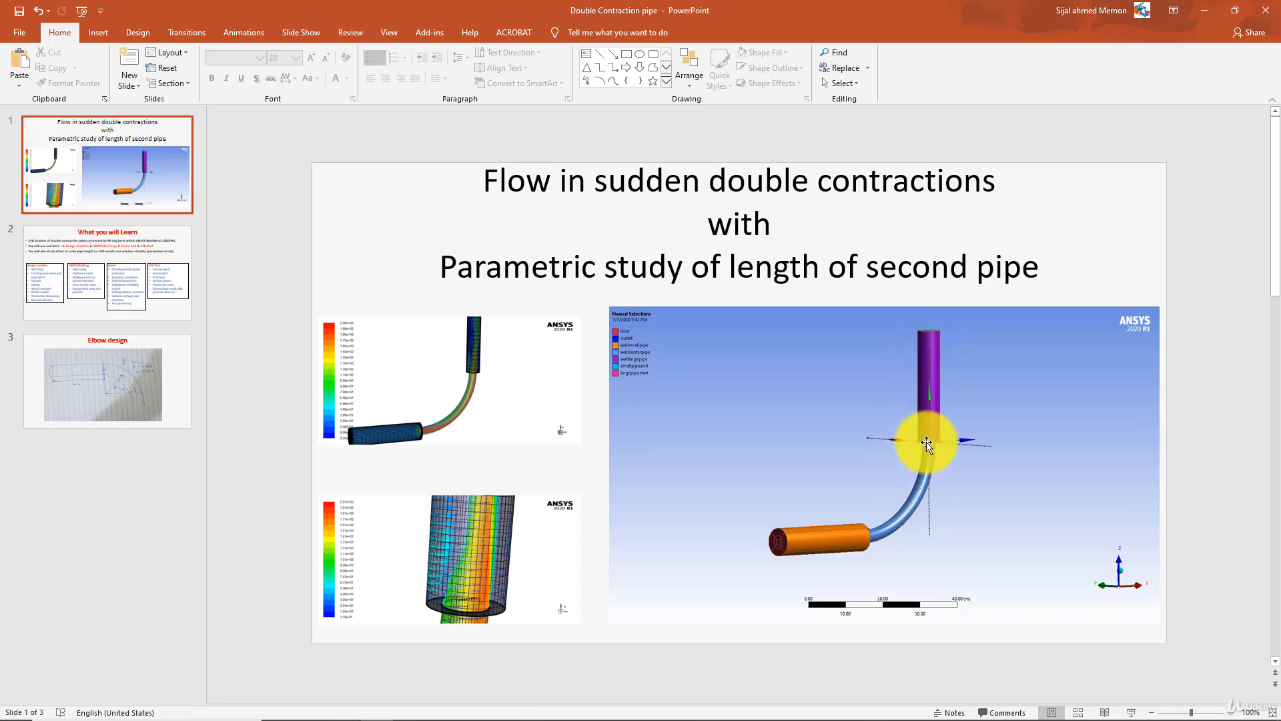
pyautogui.click(1204, 10)
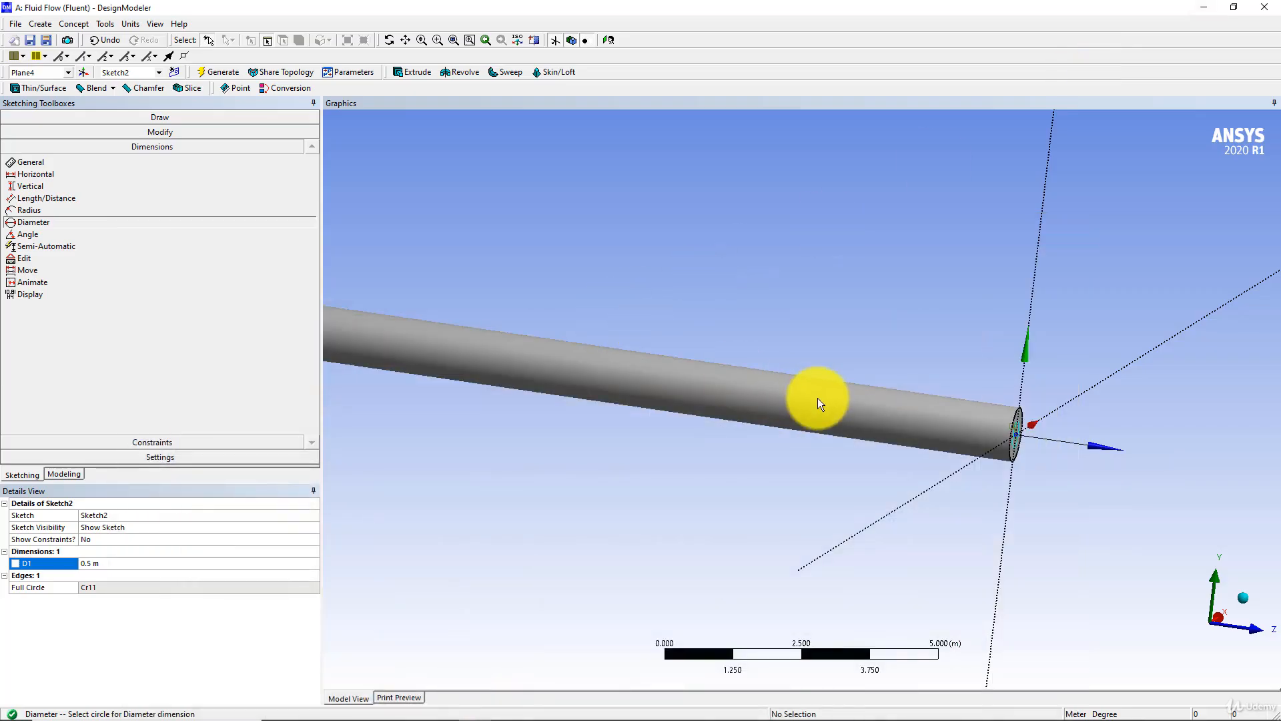
# Examine the pipe's end face and the orientation of Plane4's axes from several angles.
pyautogui.scroll(-3, 827, 392)
pyautogui.moveTo(826, 391); pyautogui.dragTo(569, 375, button='middle')
pyautogui.scroll(5, 569, 375)
pyautogui.keyDown('ctrl'); pyautogui.moveTo(495, 388); pyautogui.dragTo(827, 411, button='middle'); pyautogui.keyUp('ctrl')
pyautogui.scroll(3, 750, 417)
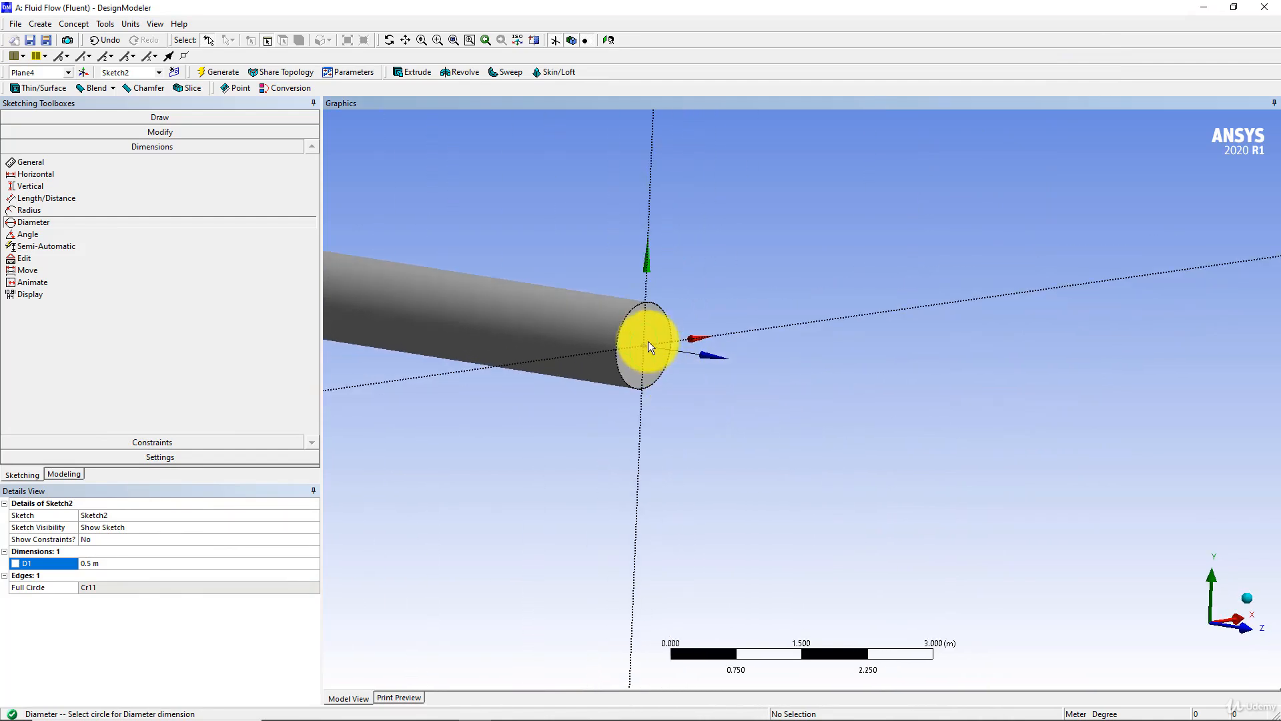
pyautogui.moveTo(565, 352); pyautogui.dragTo(661, 366, button='middle')
pyautogui.scroll(-5, 695, 395)
pyautogui.moveTo(694, 429); pyautogui.dragTo(505, 369, button='middle')
pyautogui.moveTo(505, 369); pyautogui.dragTo(505, 394, button='middle')
pyautogui.scroll(-1, 495, 360)
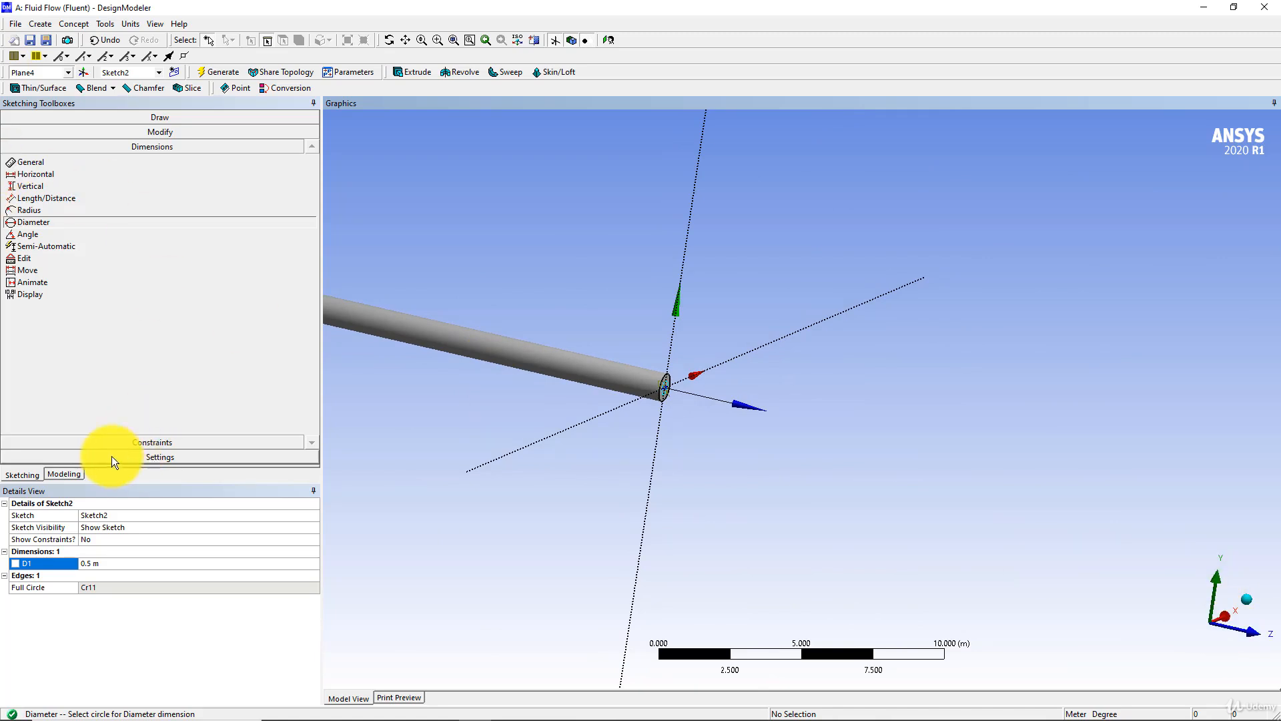
# Create a new plane from the YZPlane with an Offset Y transform of 20 m and generate it.
pyautogui.click(64, 474)
pyautogui.click(70, 163)
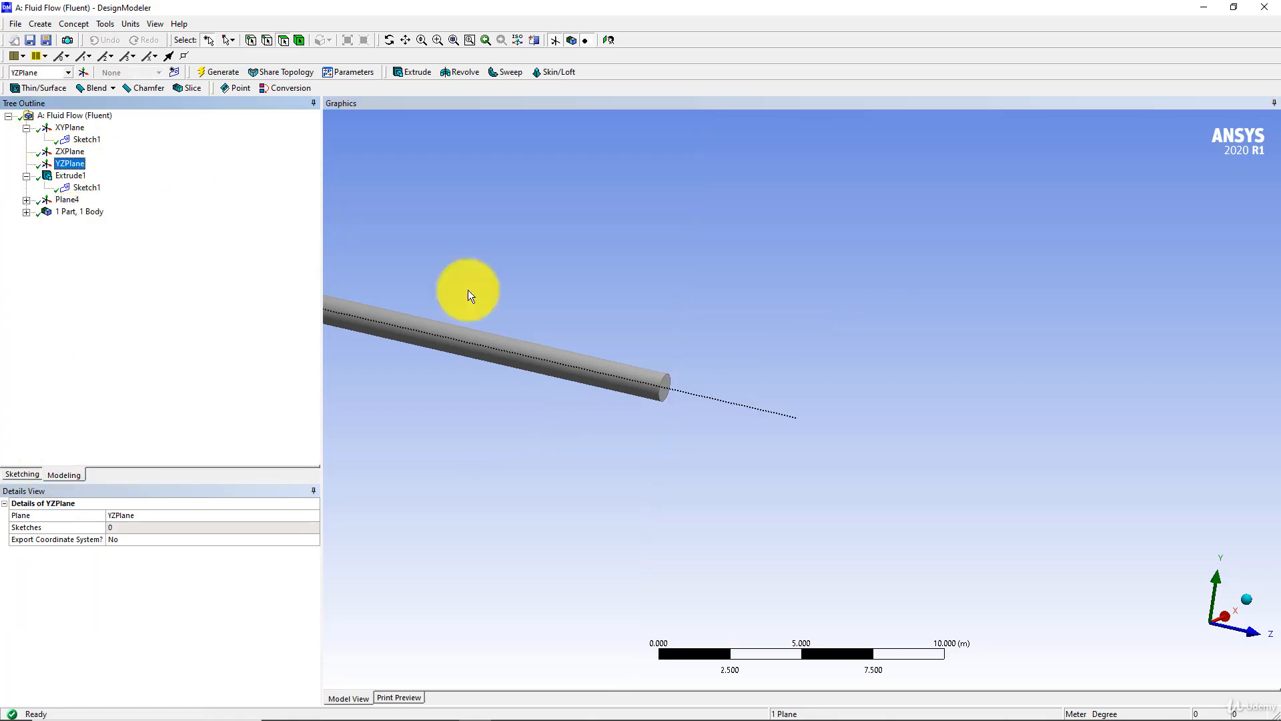
pyautogui.scroll(3, 559, 367)
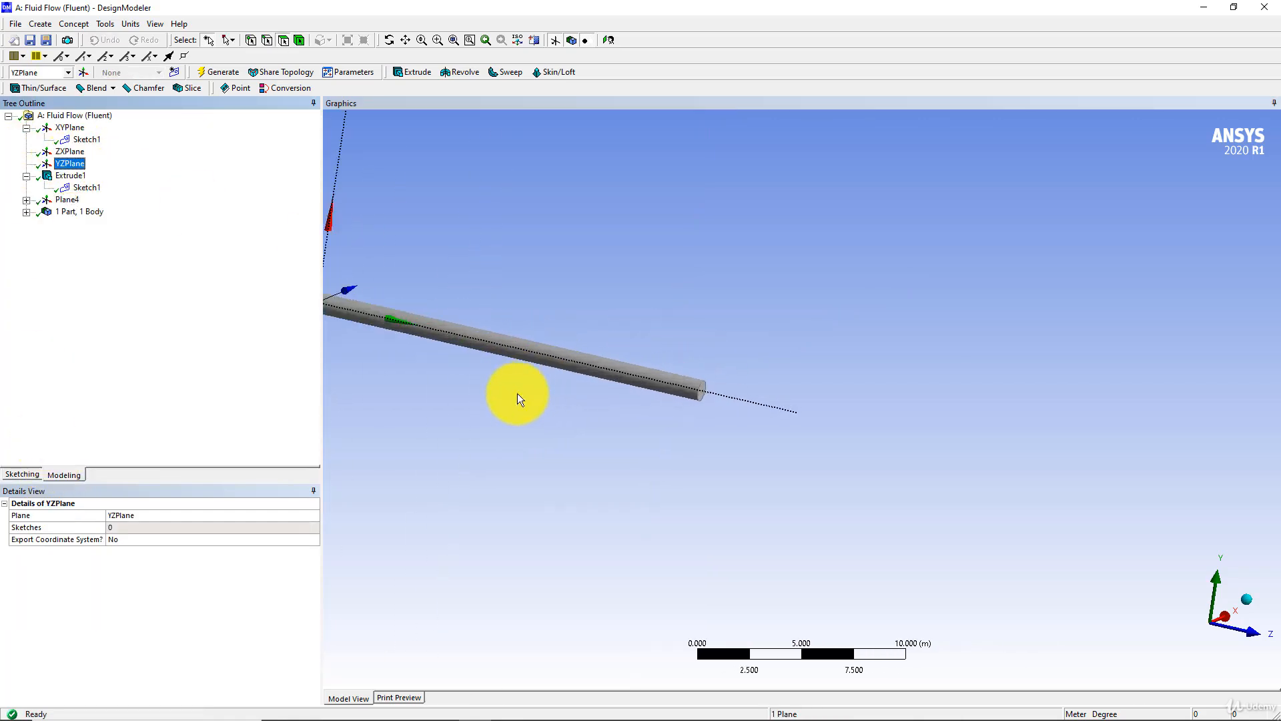
pyautogui.keyDown('ctrl'); pyautogui.moveTo(456, 377); pyautogui.dragTo(740, 371, button='middle'); pyautogui.keyUp('ctrl')
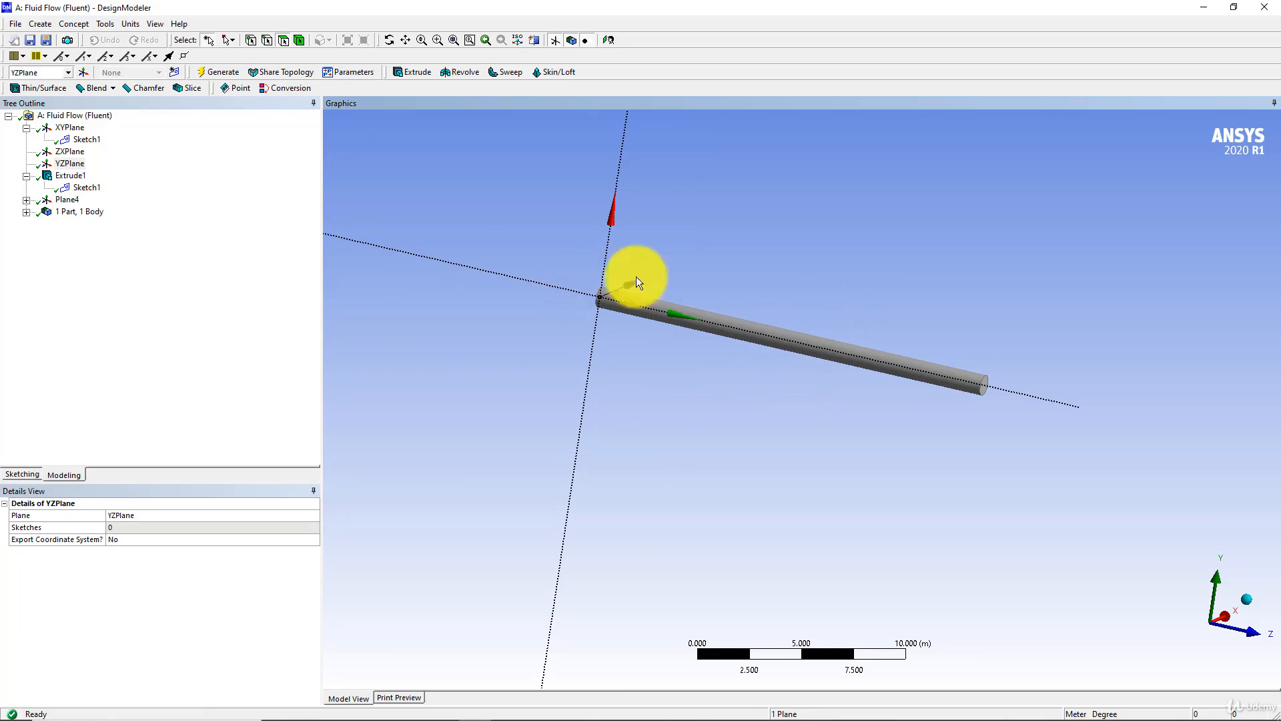
pyautogui.click(83, 72)
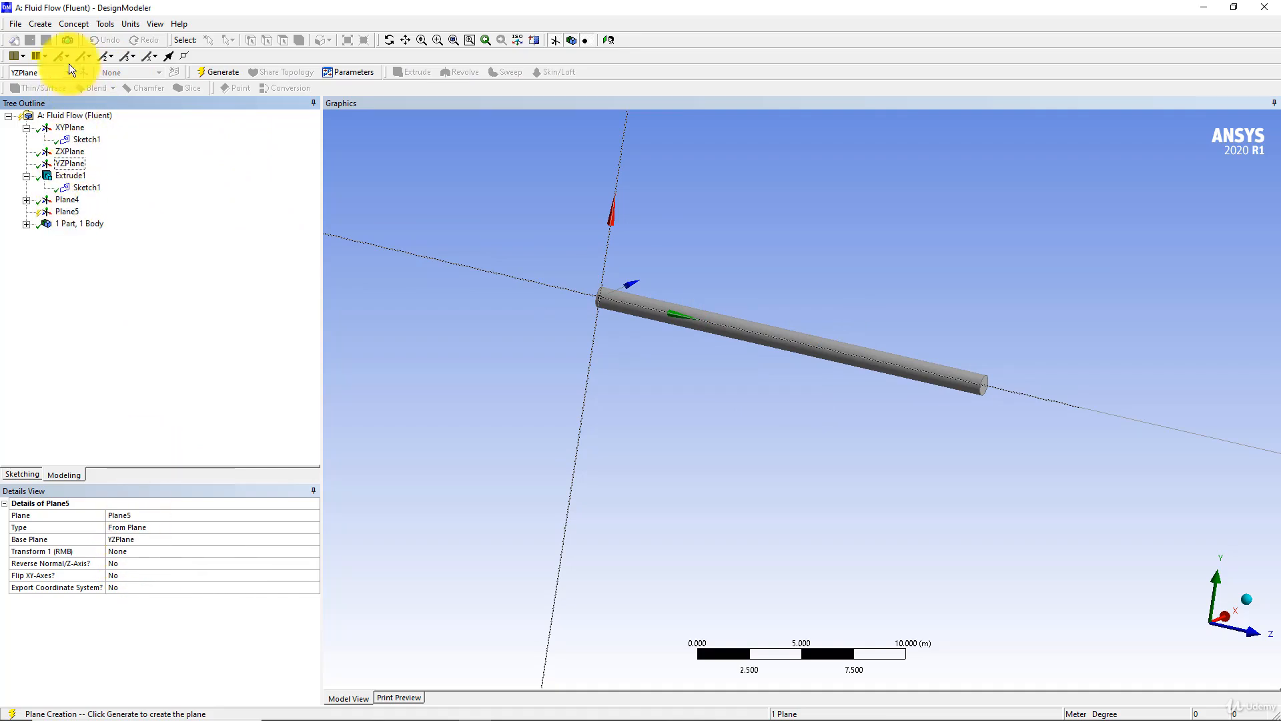
pyautogui.click(140, 559)
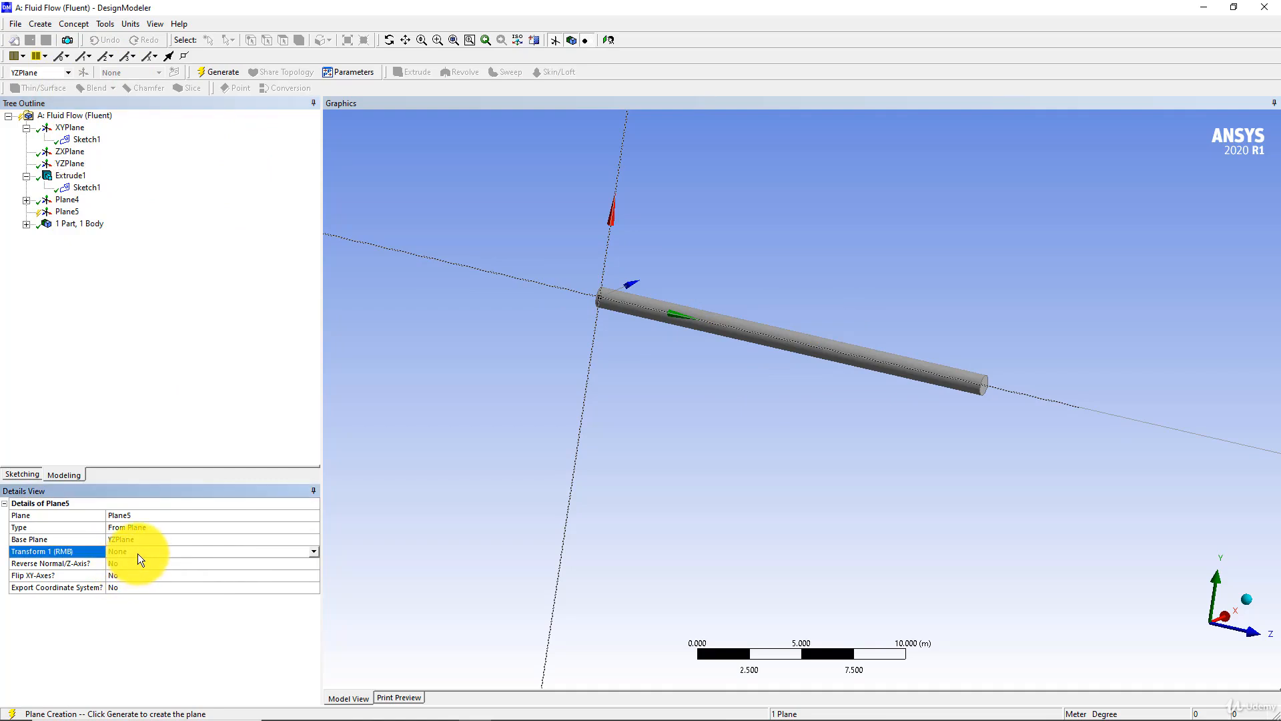
pyautogui.click(314, 553)
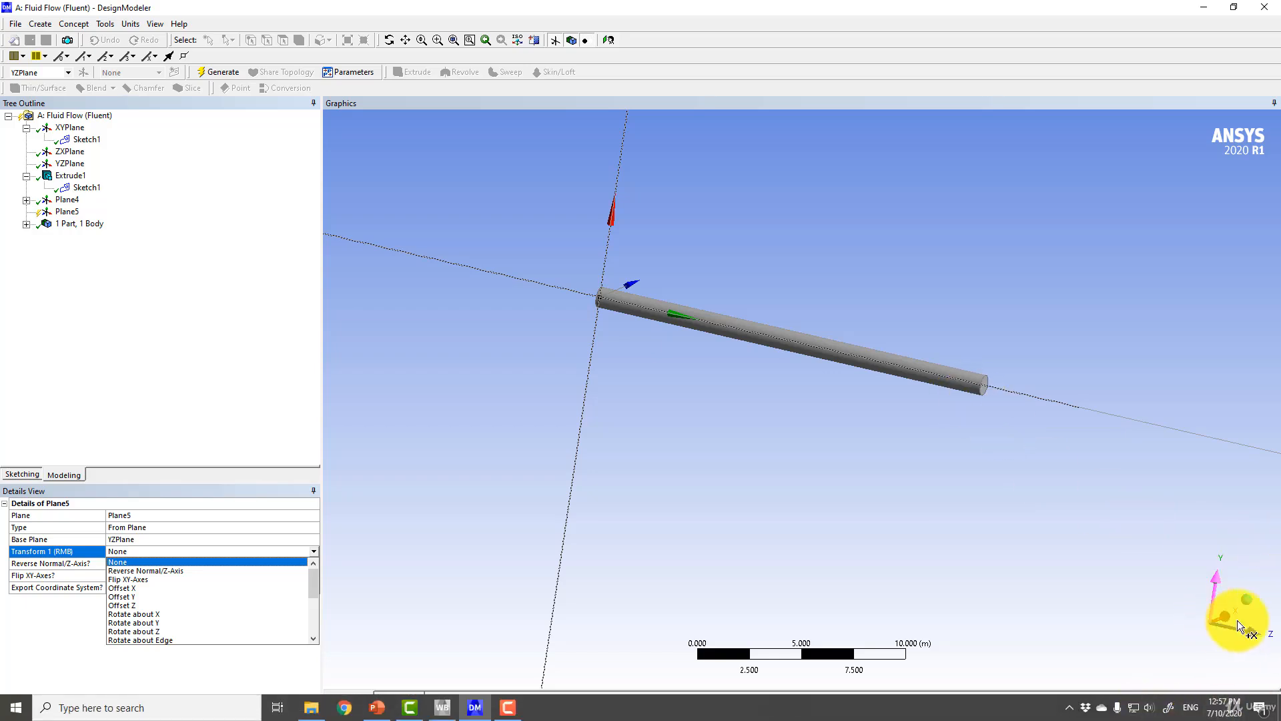
pyautogui.click(135, 596)
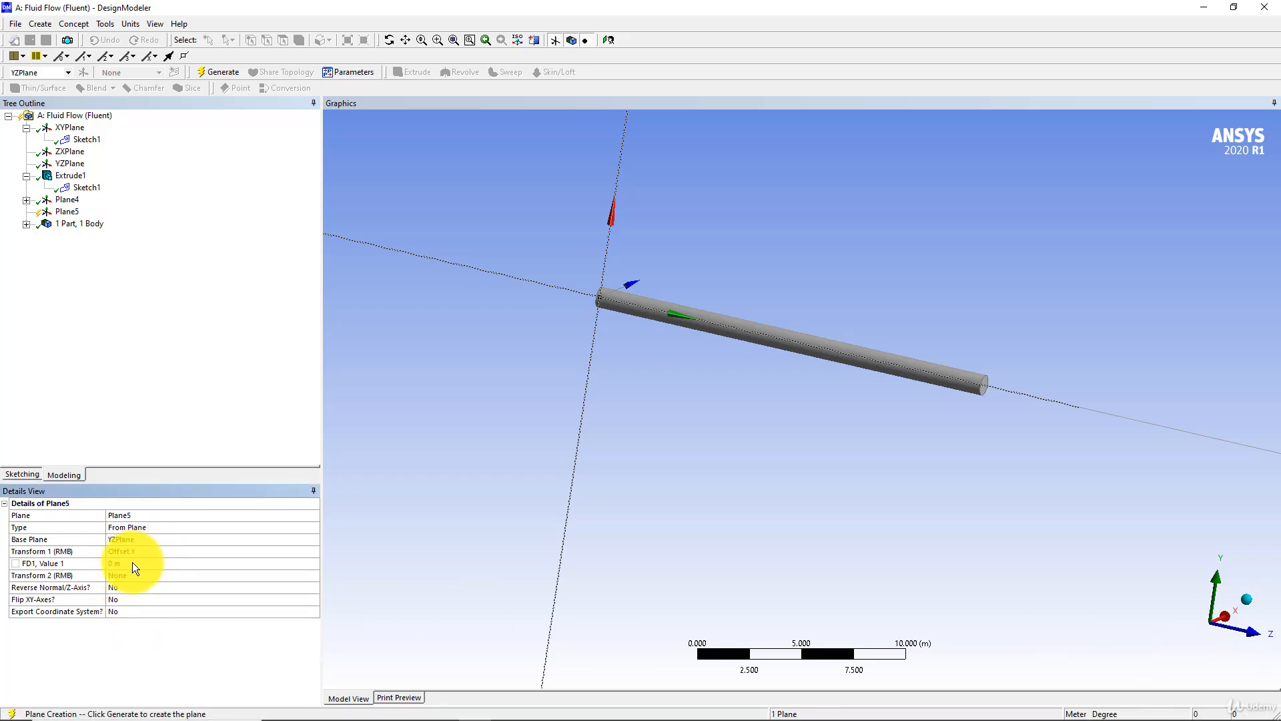
pyautogui.click(132, 563)
pyautogui.press('Return')
pyautogui.click(229, 72)
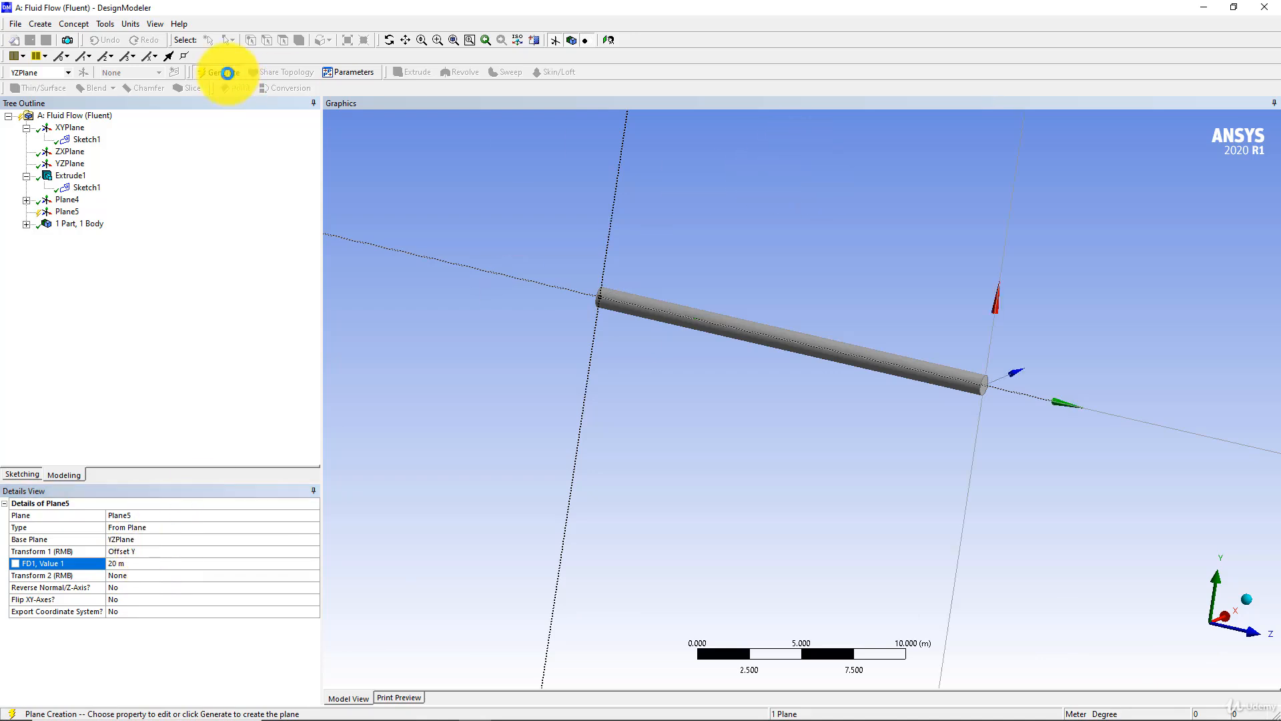
# Inspect the offset plane at the pipe's end and switch to PowerPoint to review the hand-drawn Elbow design slide.
pyautogui.moveTo(791, 339)
pyautogui.mouseDown(button='middle')
pyautogui.moveTo(678, 341)
pyautogui.moveTo(710, 381)
pyautogui.mouseUp(button='middle')
pyautogui.scroll(3, 768, 377)
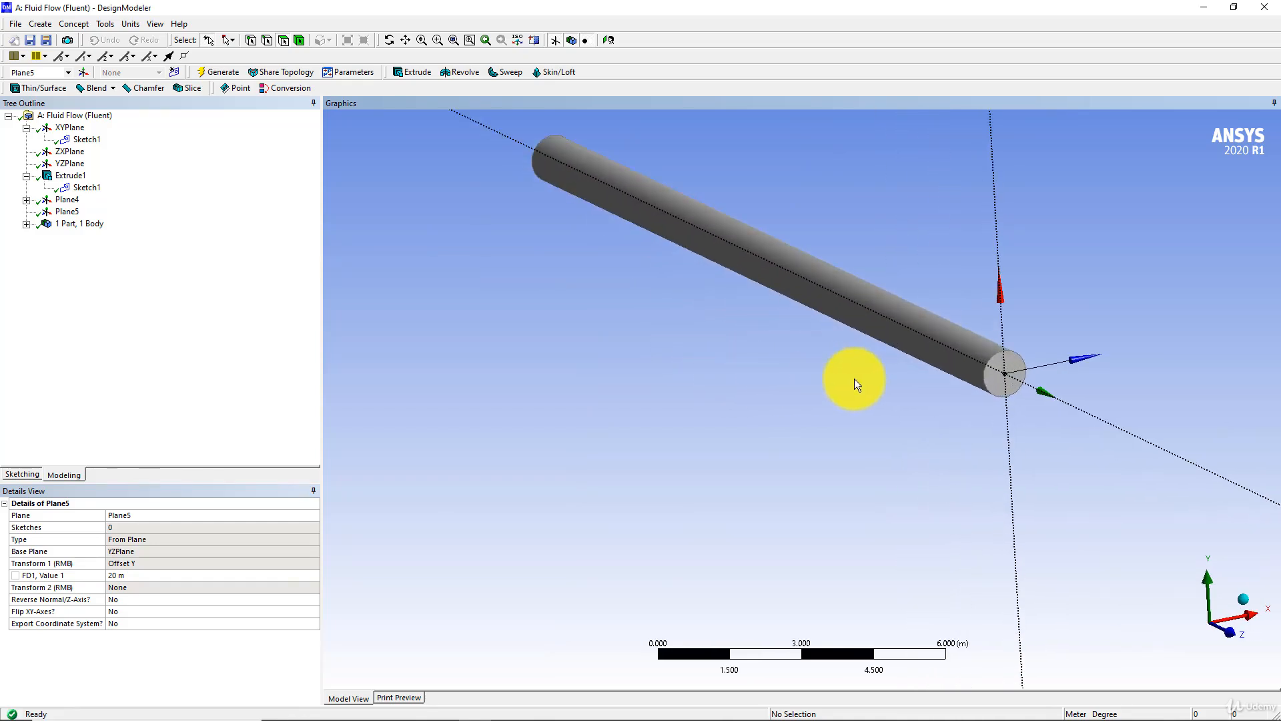
pyautogui.scroll(3, 1015, 371)
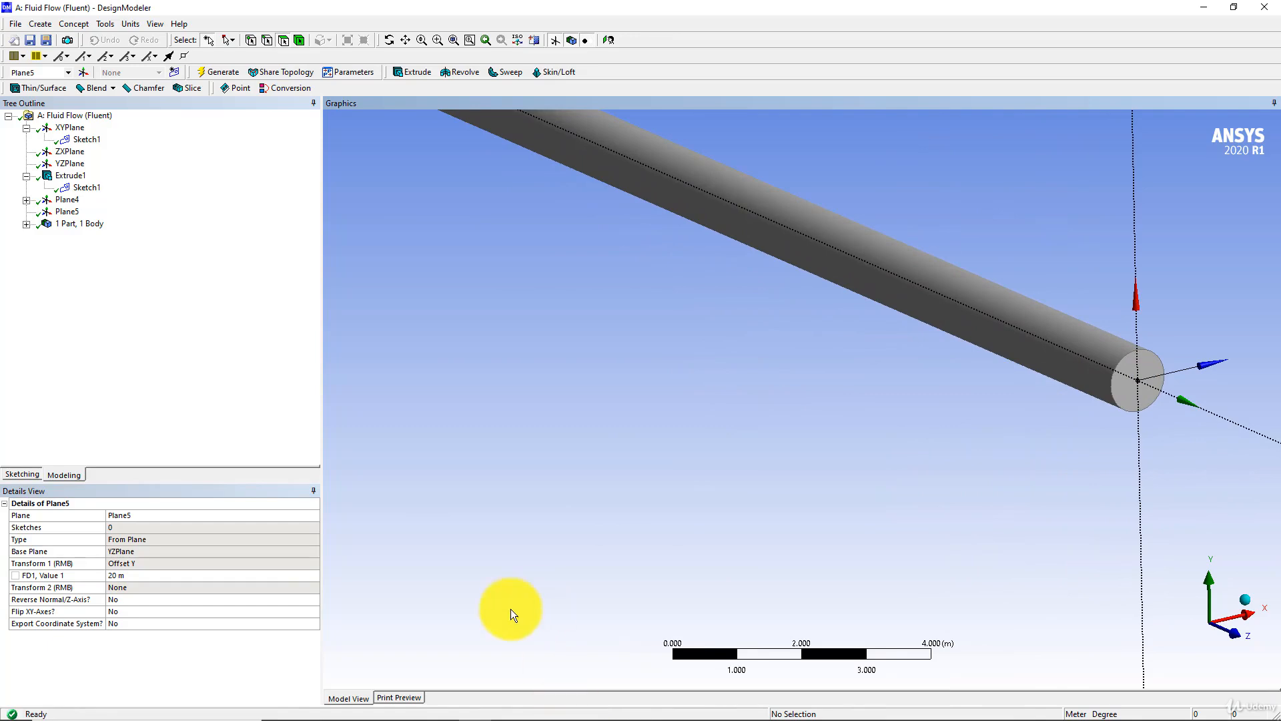
pyautogui.moveTo(417, 714)
pyautogui.click(377, 708)
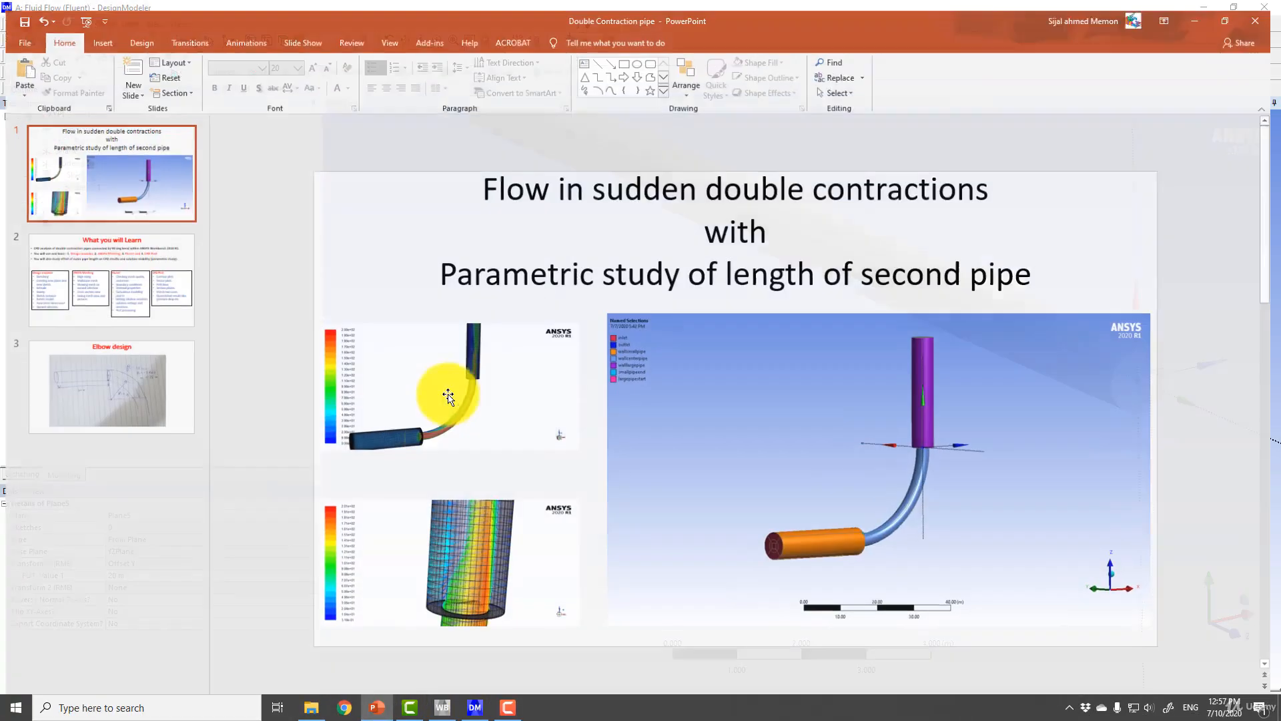
pyautogui.scroll(-1, 472, 367)
pyautogui.scroll(-1, 467, 372)
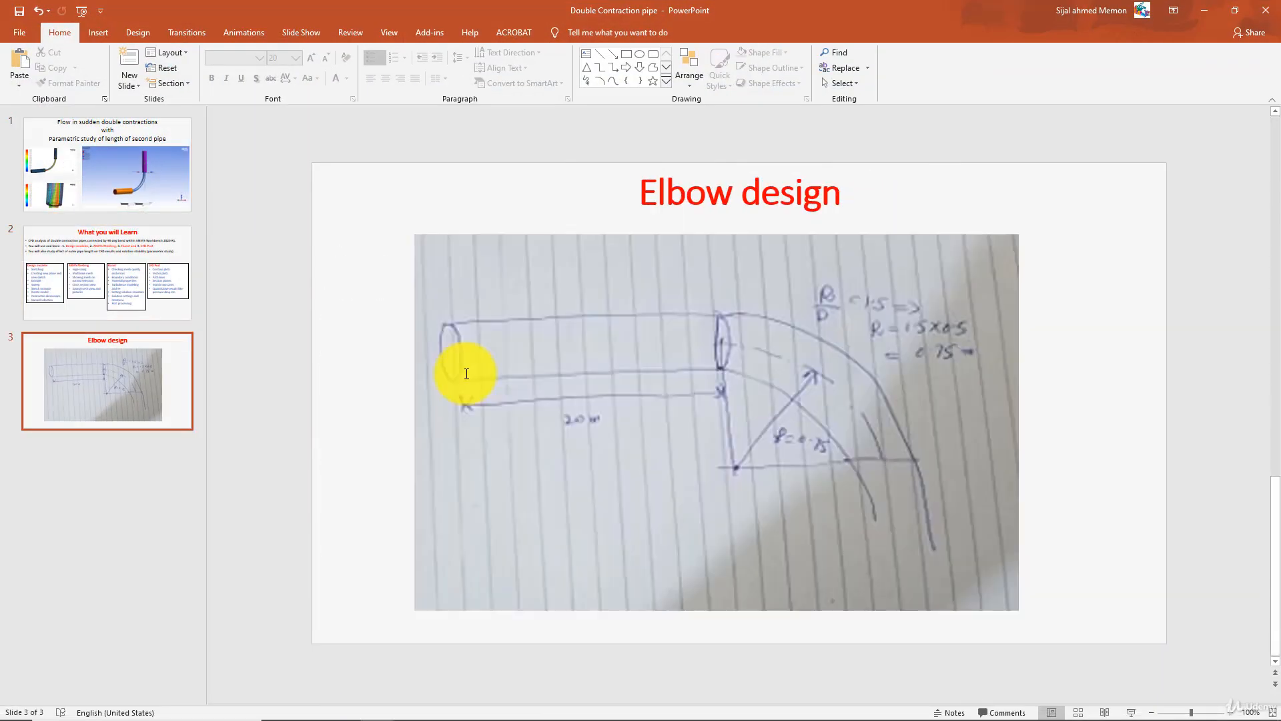
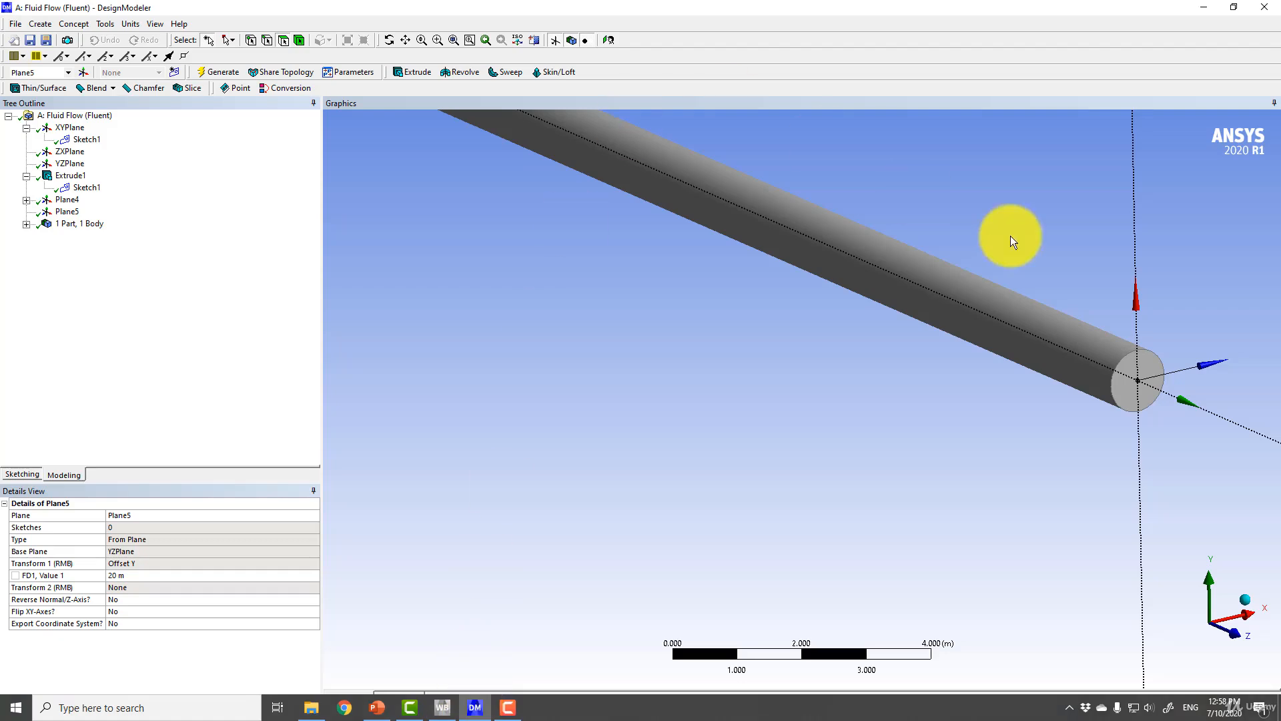
# Start a new plane based on Plane5 and examine the pipe's end against the plane's axis directions.
pyautogui.click(69, 212)
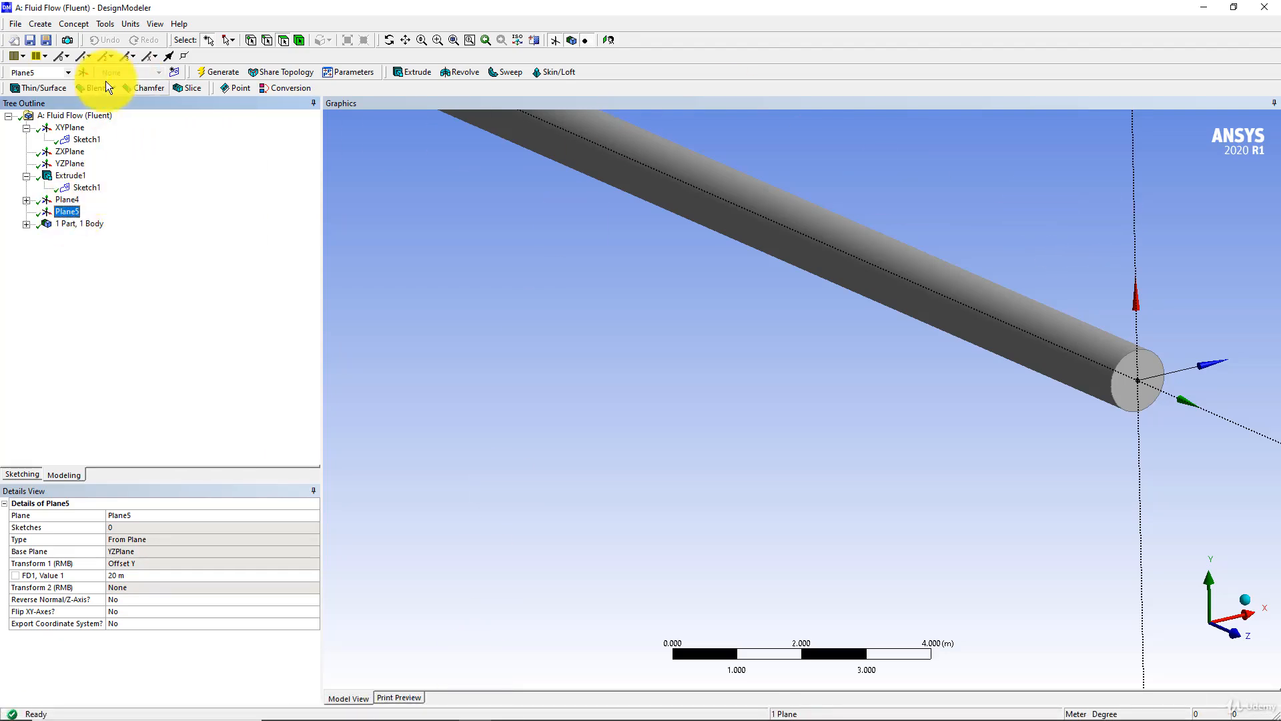
pyautogui.click(82, 72)
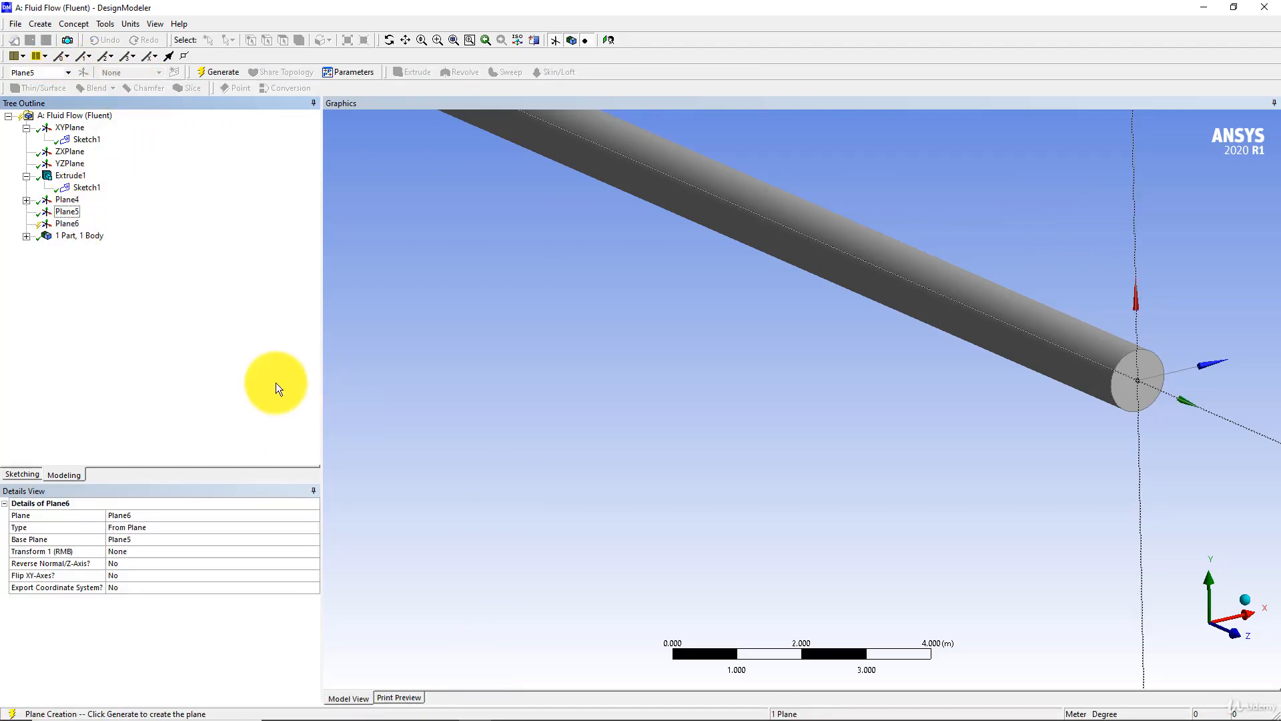
pyautogui.scroll(-2, 687, 413)
pyautogui.scroll(-1, 667, 414)
pyautogui.moveTo(667, 414)
pyautogui.mouseDown(button='middle')
pyautogui.moveTo(835, 399)
pyautogui.moveTo(804, 405)
pyautogui.moveTo(549, 314)
pyautogui.mouseUp(button='middle')
pyautogui.moveTo(767, 267); pyautogui.dragTo(814, 365, button='middle')
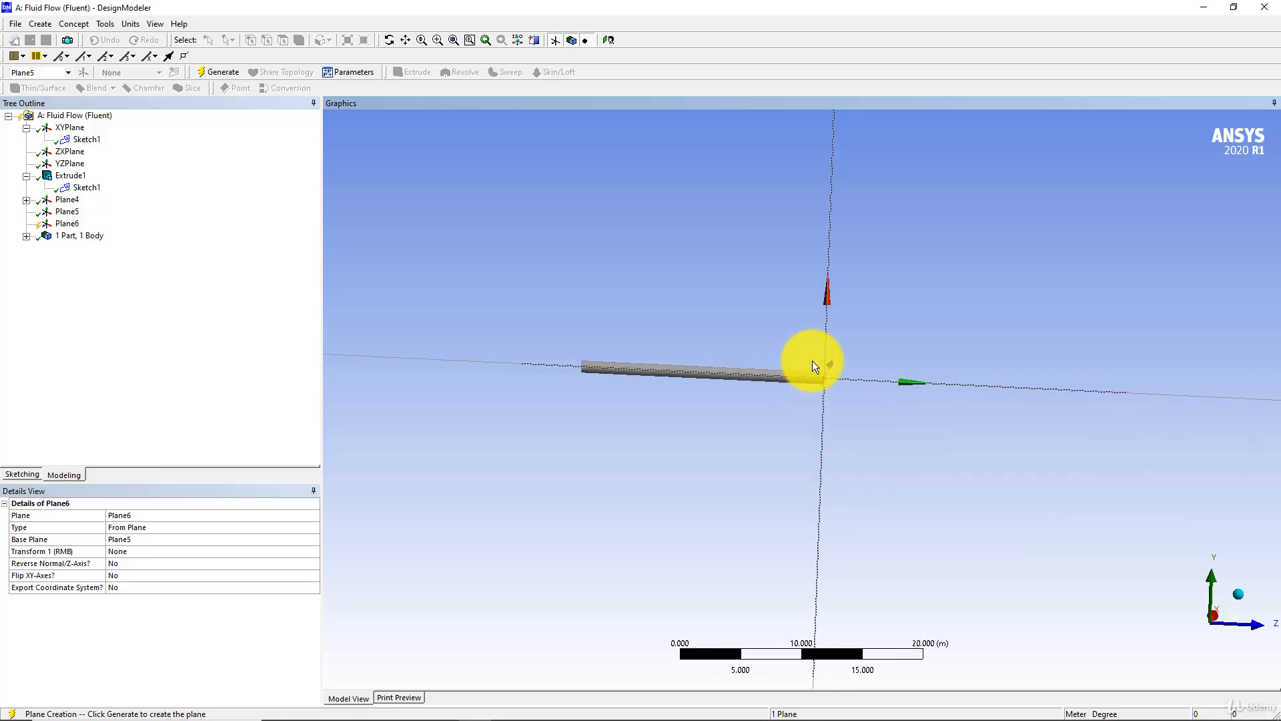
pyautogui.scroll(3, 809, 357)
pyautogui.moveTo(818, 195); pyautogui.dragTo(874, 334, button='middle')
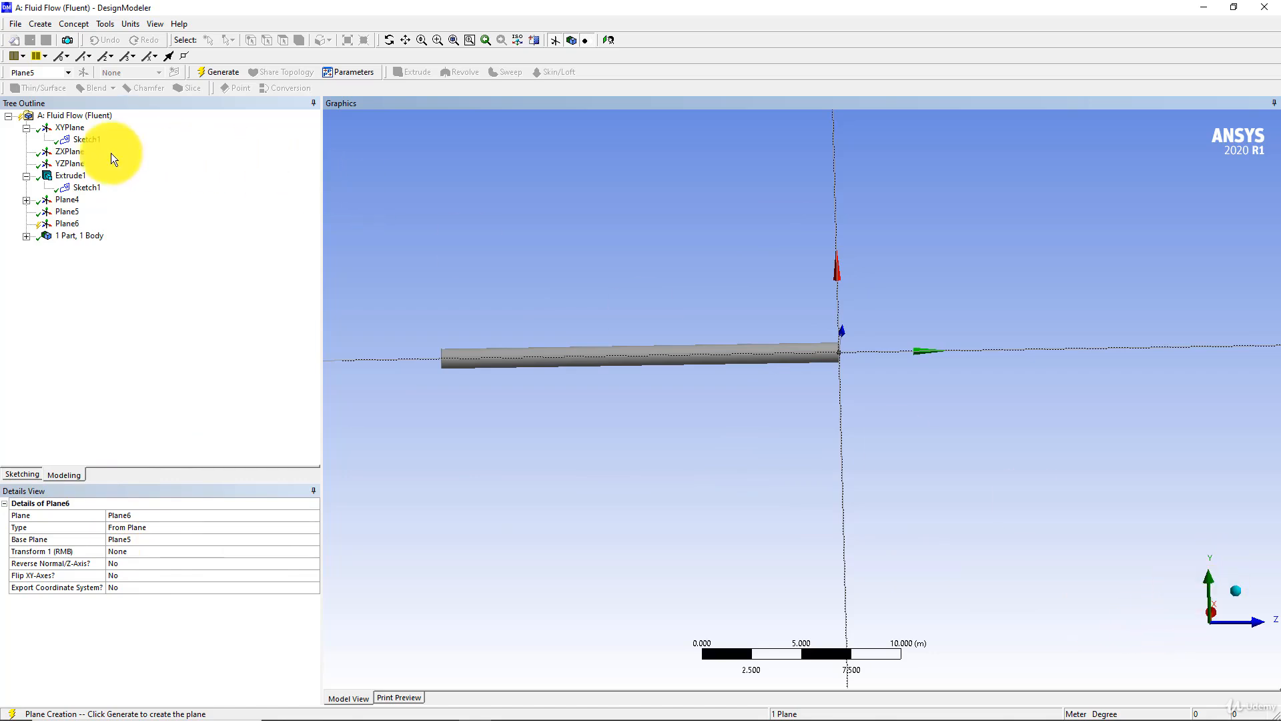
# Give the new plane an Offset X transform of 0.75 m and generate it.
pyautogui.click(141, 554)
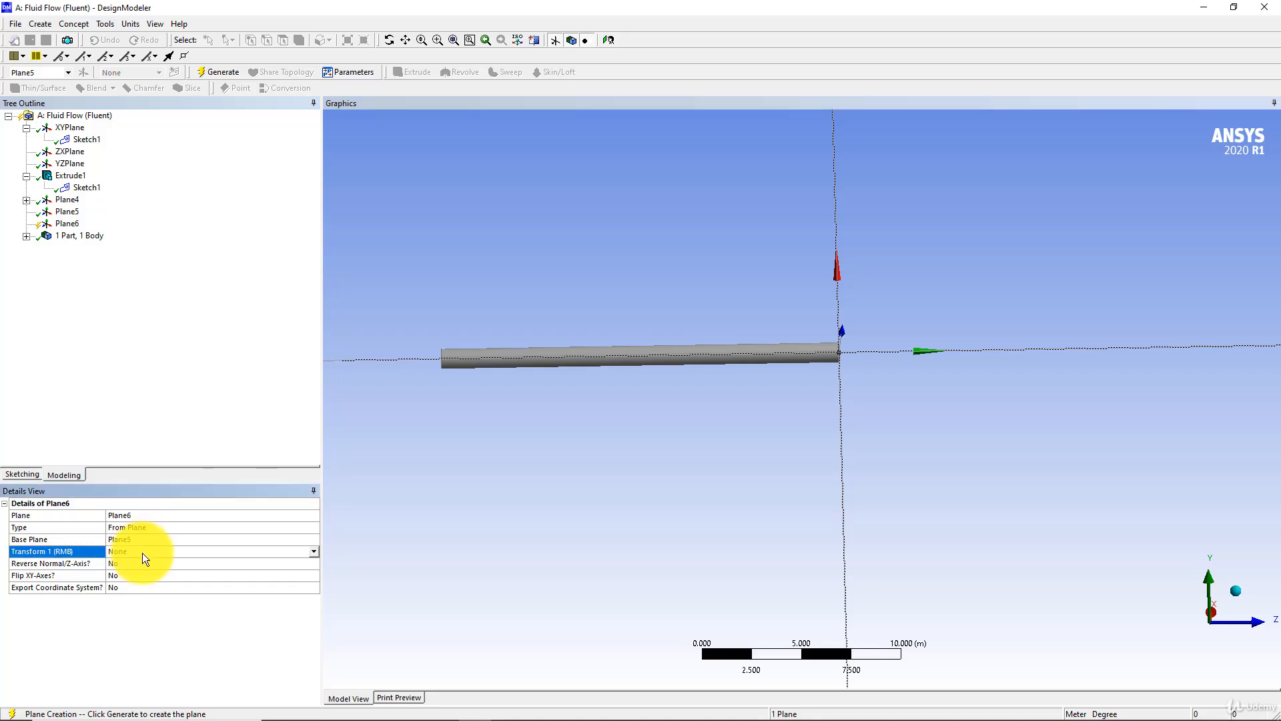
pyautogui.click(314, 554)
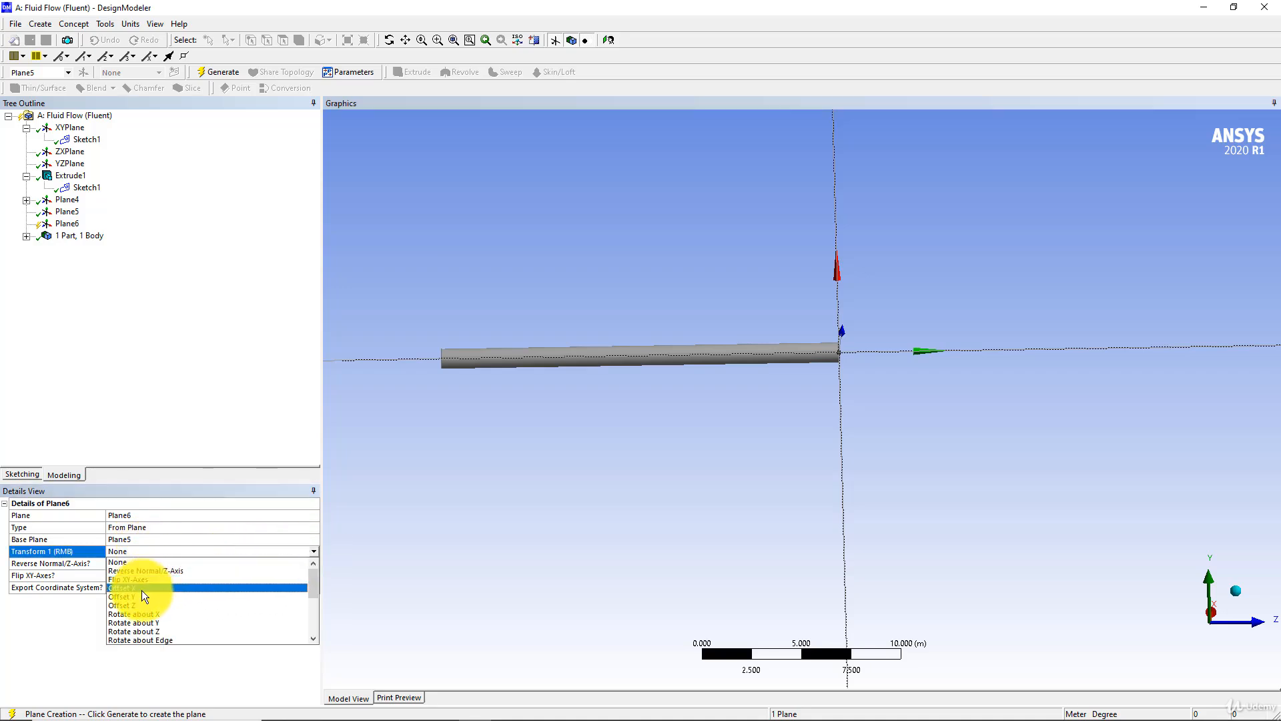
pyautogui.click(142, 589)
pyautogui.click(134, 565)
pyautogui.write('2')
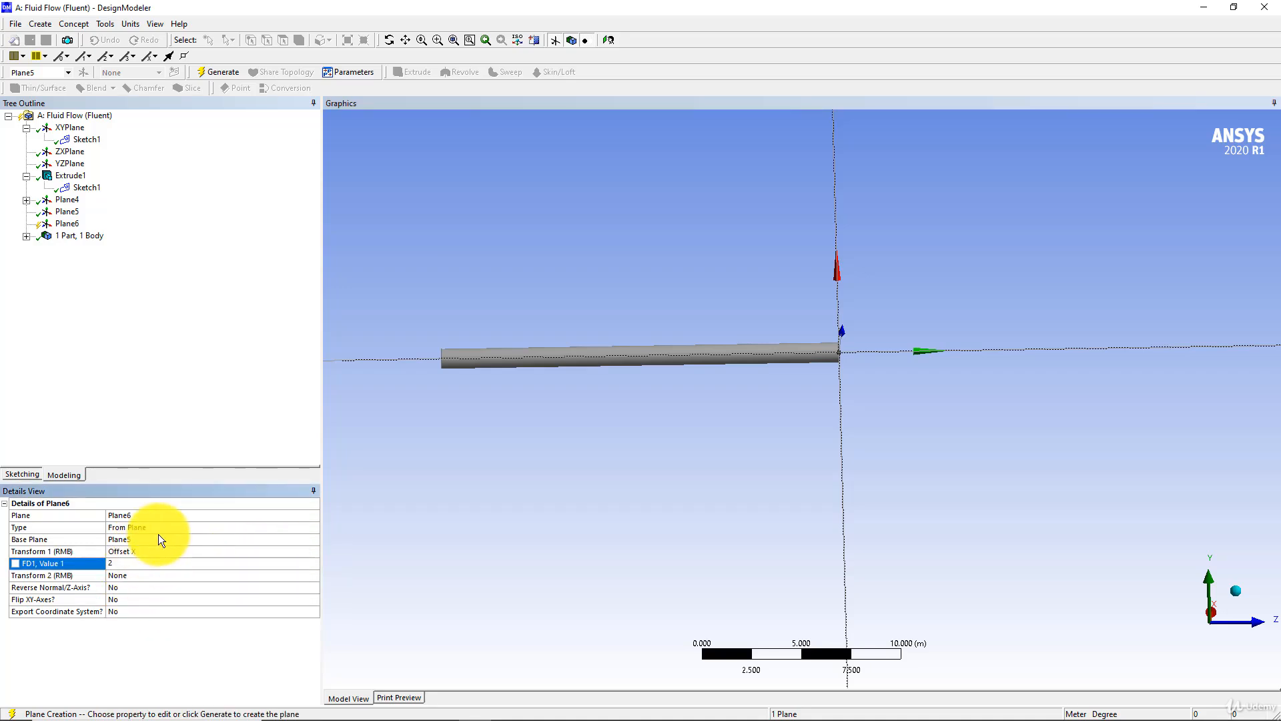
pyautogui.press('BackSpace')
pyautogui.write('0.75')
pyautogui.press('Return')
pyautogui.moveTo(674, 305)
pyautogui.mouseDown(button='middle')
pyautogui.moveTo(678, 285)
pyautogui.moveTo(674, 314)
pyautogui.mouseUp(button='middle')
pyautogui.scroll(3, 675, 319)
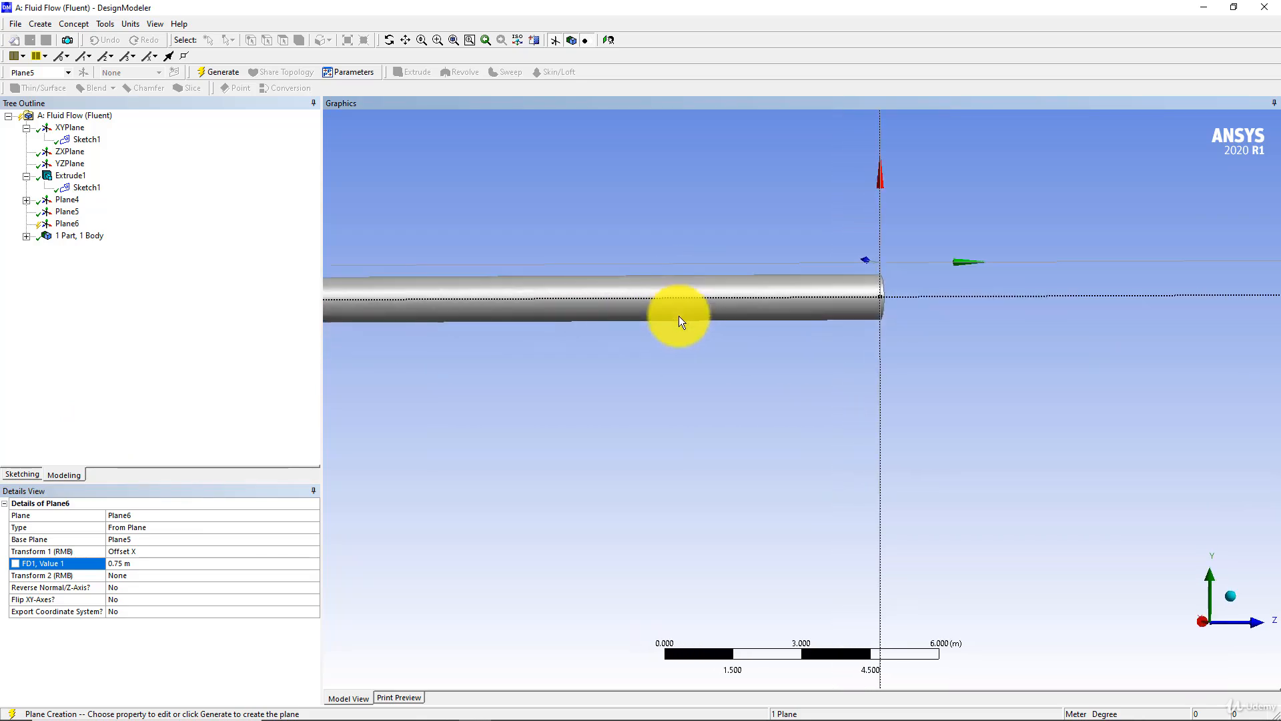
pyautogui.click(218, 72)
pyautogui.moveTo(792, 300); pyautogui.dragTo(609, 307, button='middle')
pyautogui.scroll(2, 579, 307)
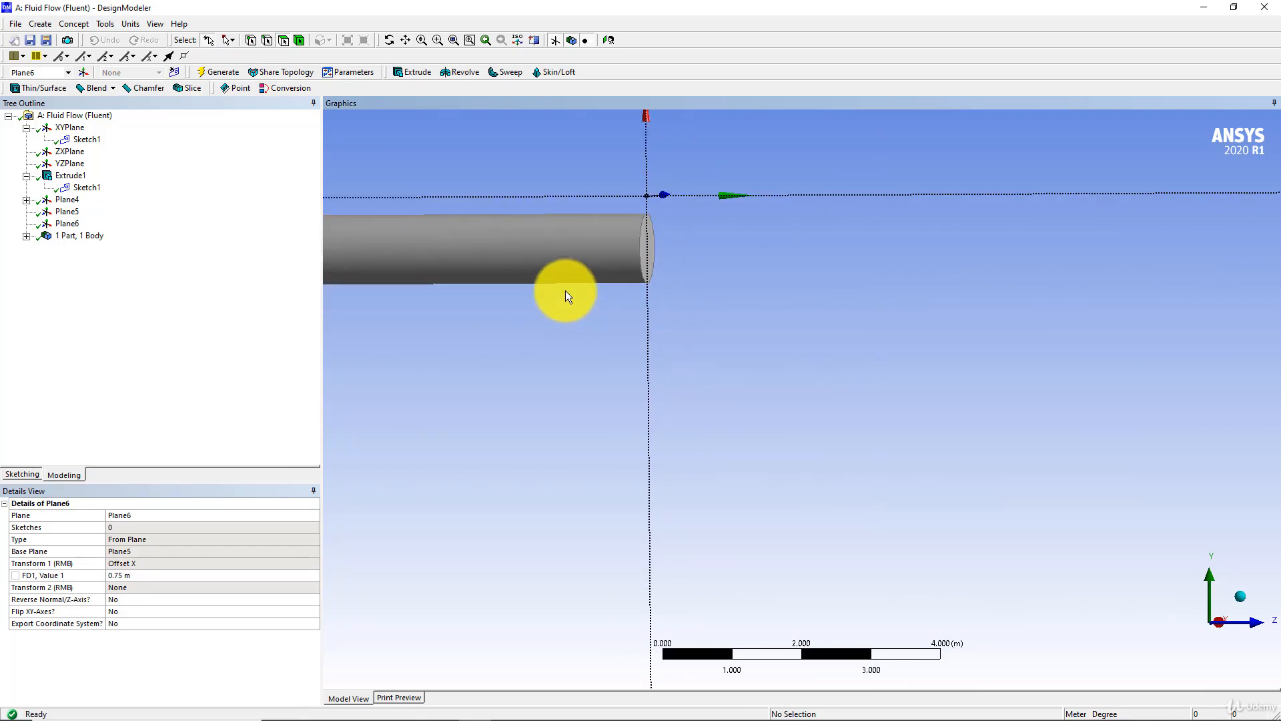
# Look at Plane6 face-on and sketch a quarter arc centred on its origin, about 0.9 m in radius, from the horizontal to the vertical axis.
pyautogui.click(67, 223)
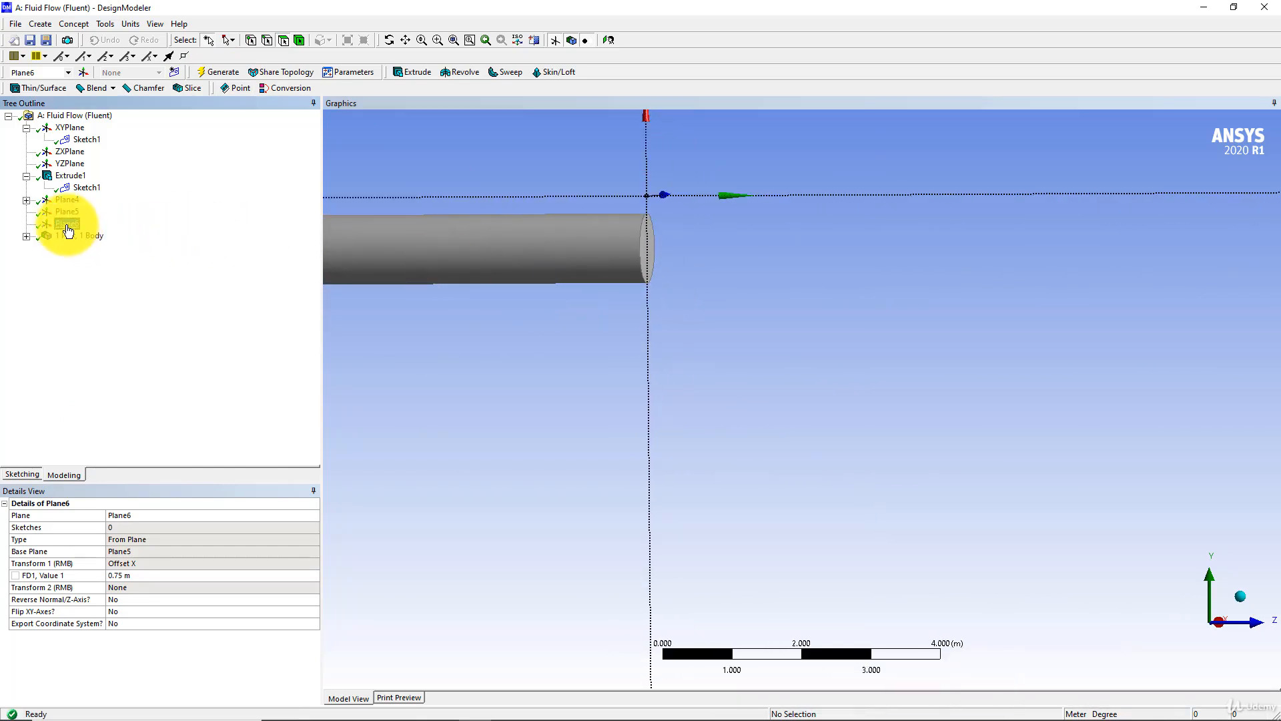
pyautogui.click(613, 41)
pyautogui.scroll(10, 730, 369)
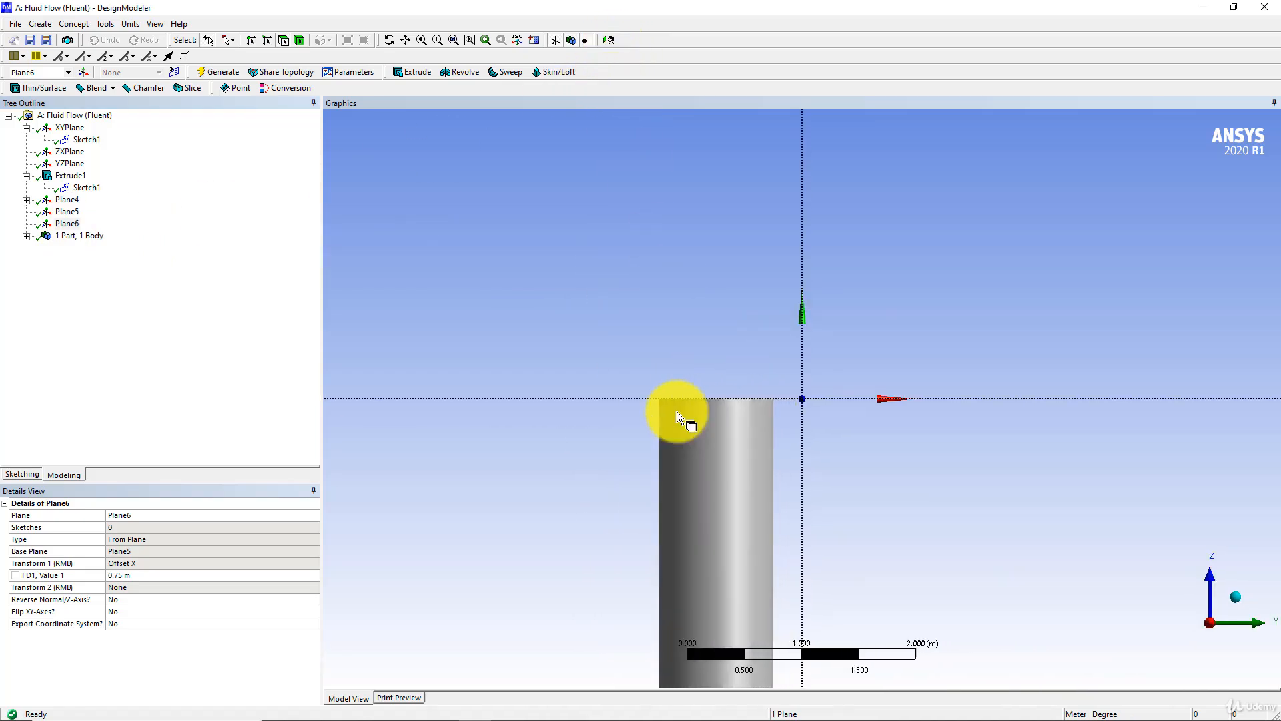
pyautogui.scroll(2, 677, 411)
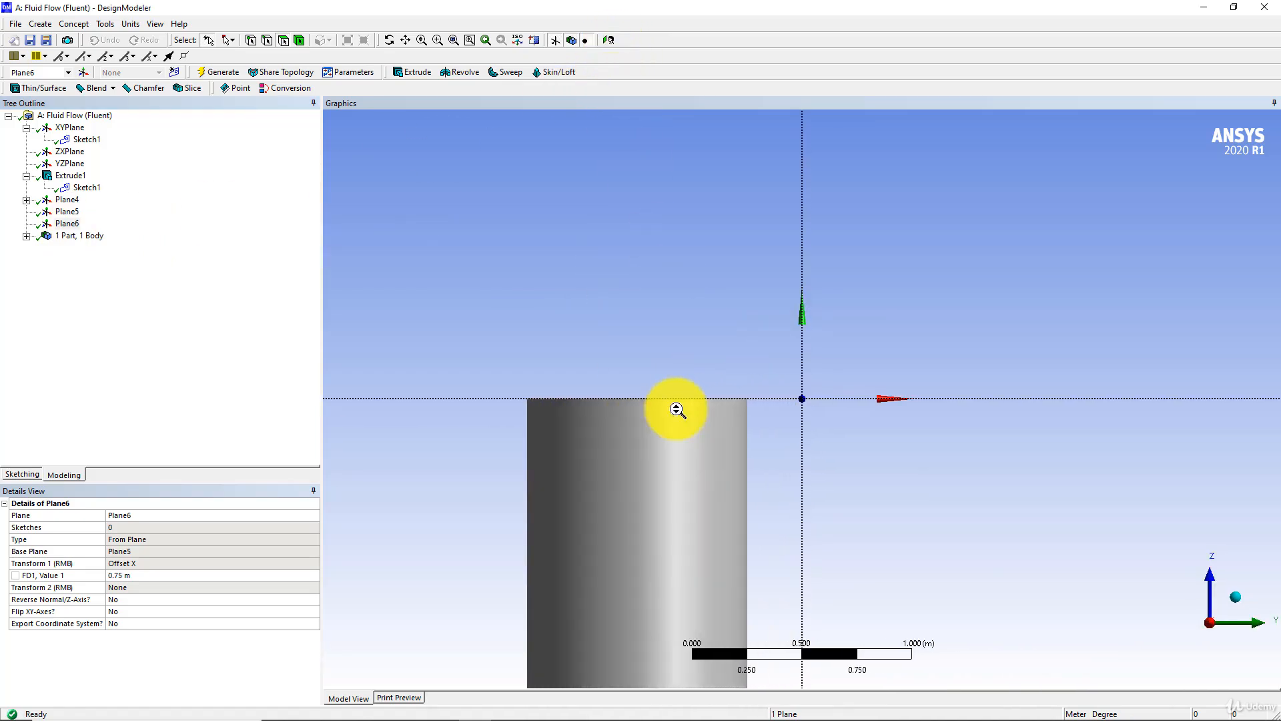
pyautogui.click(19, 475)
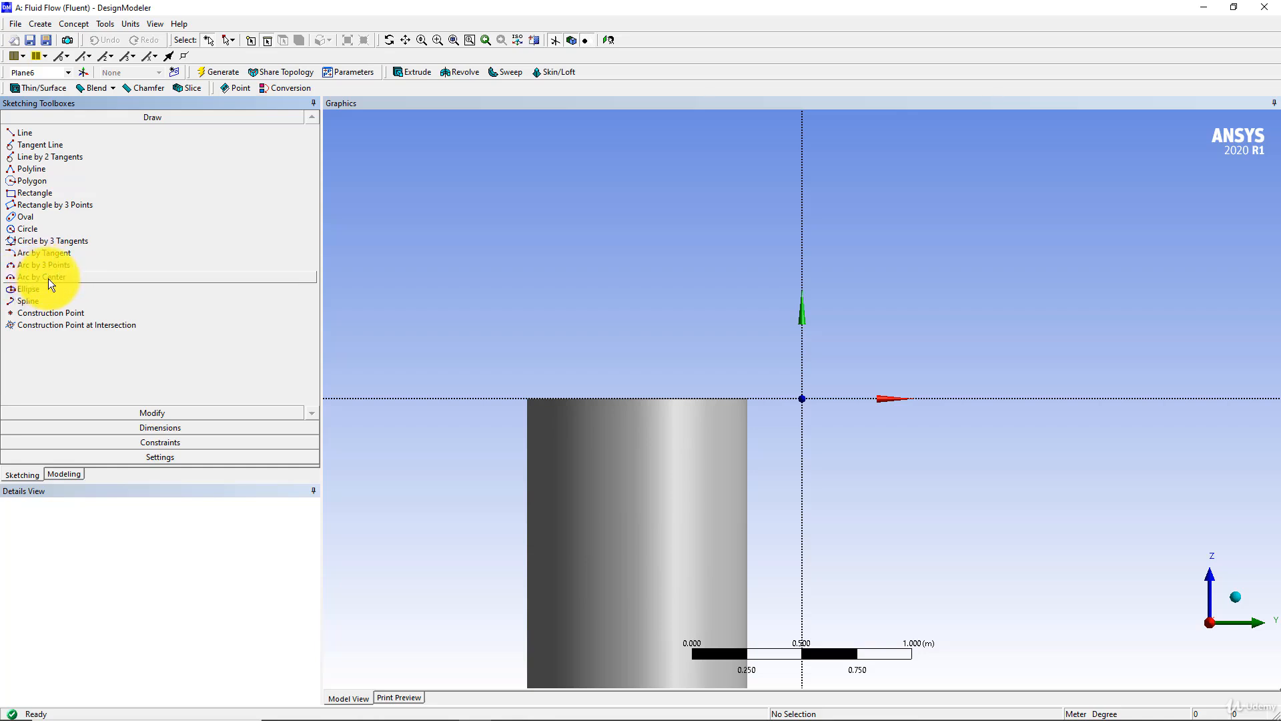
pyautogui.click(30, 276)
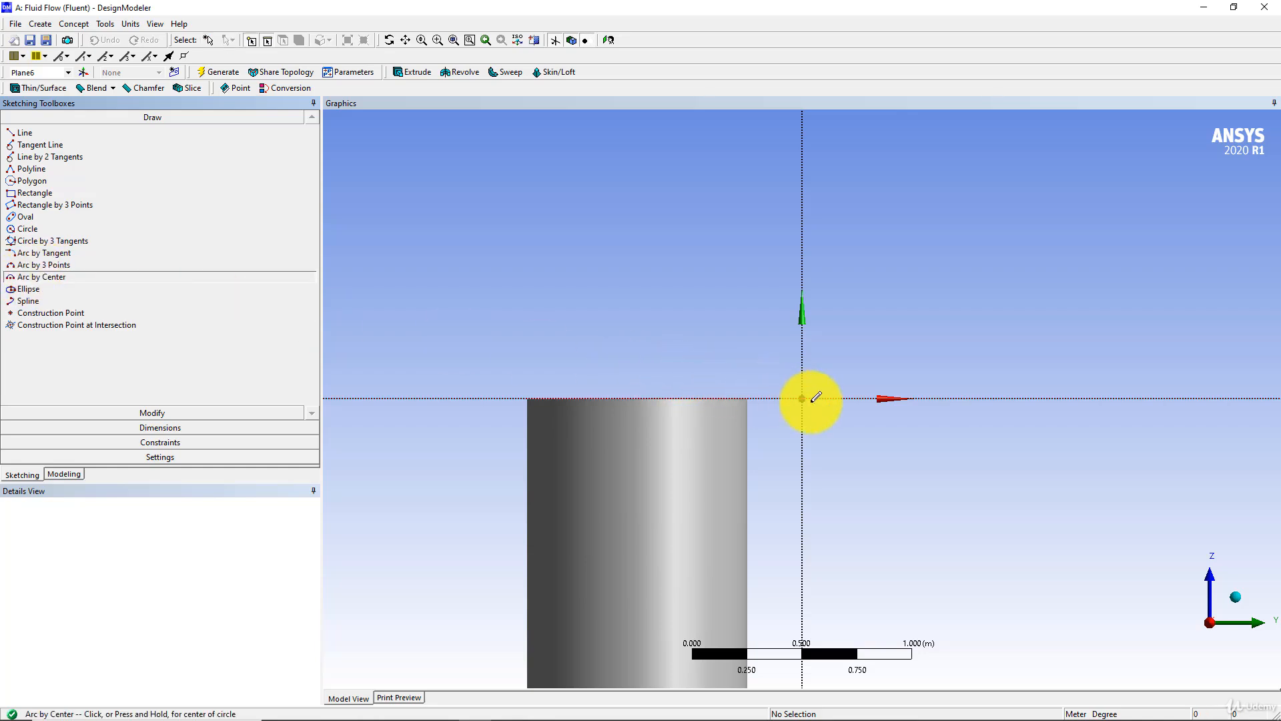
pyautogui.click(802, 399)
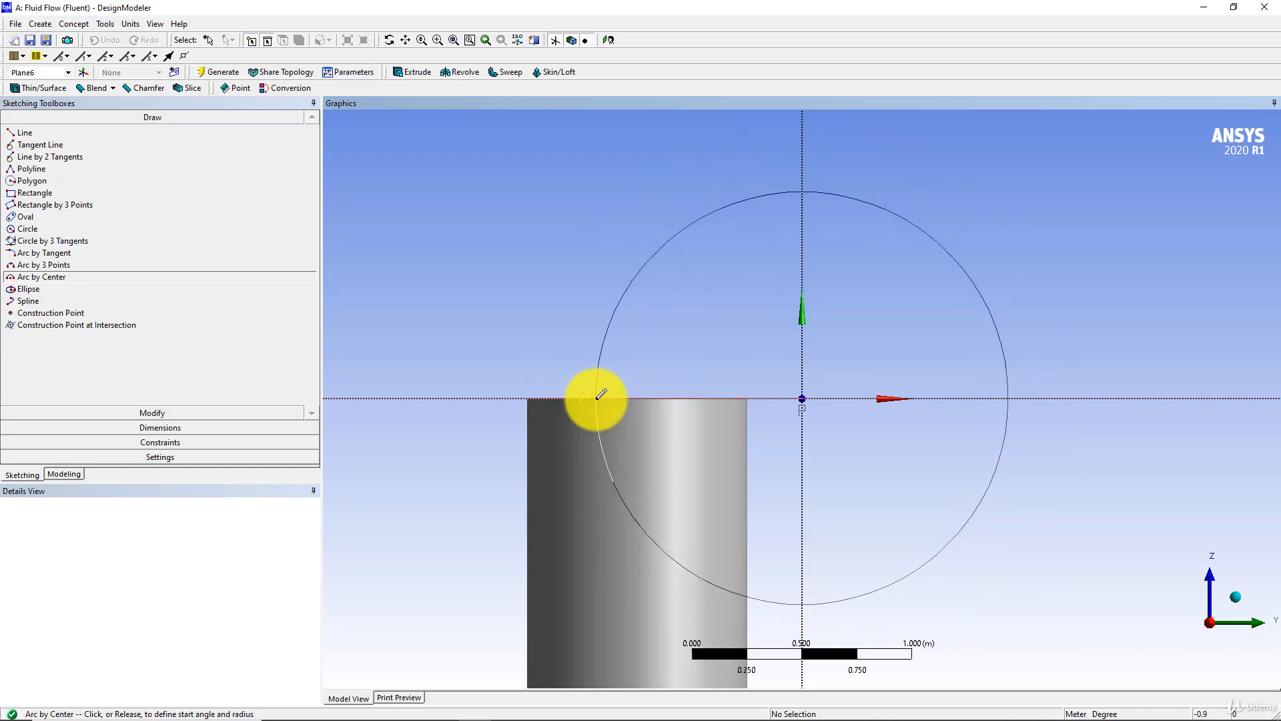
pyautogui.click(597, 398)
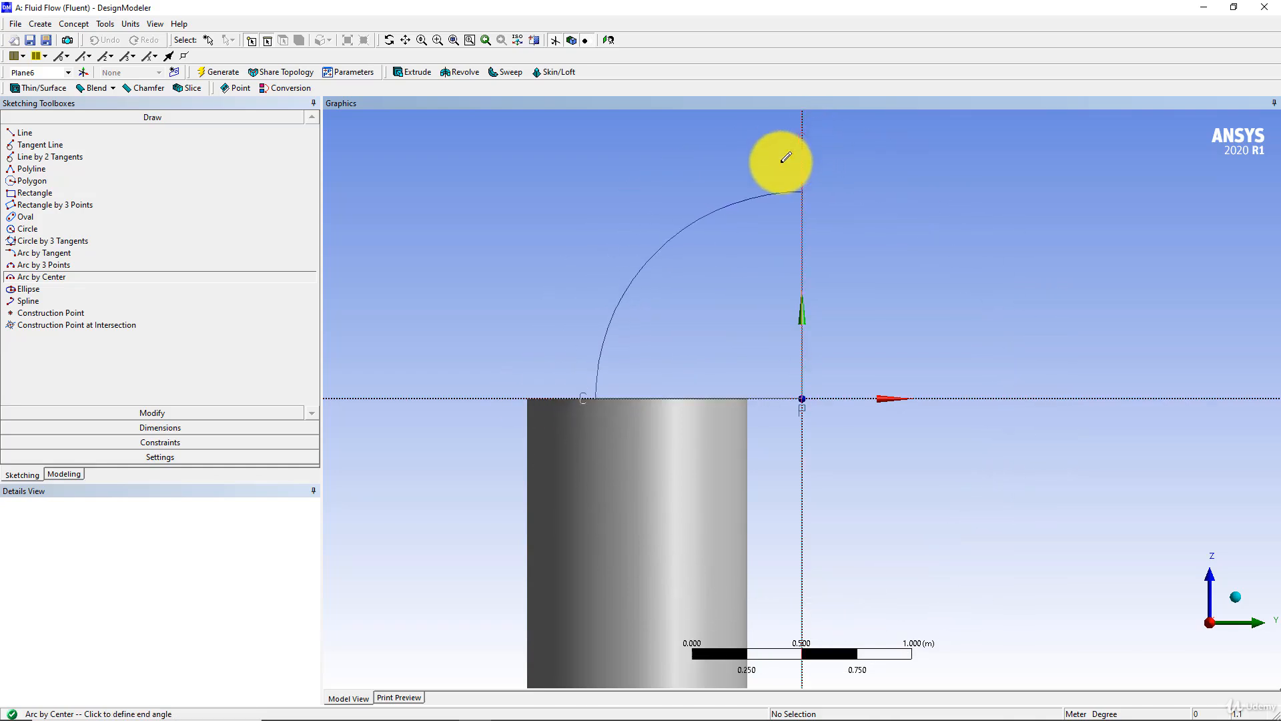
pyautogui.click(796, 153)
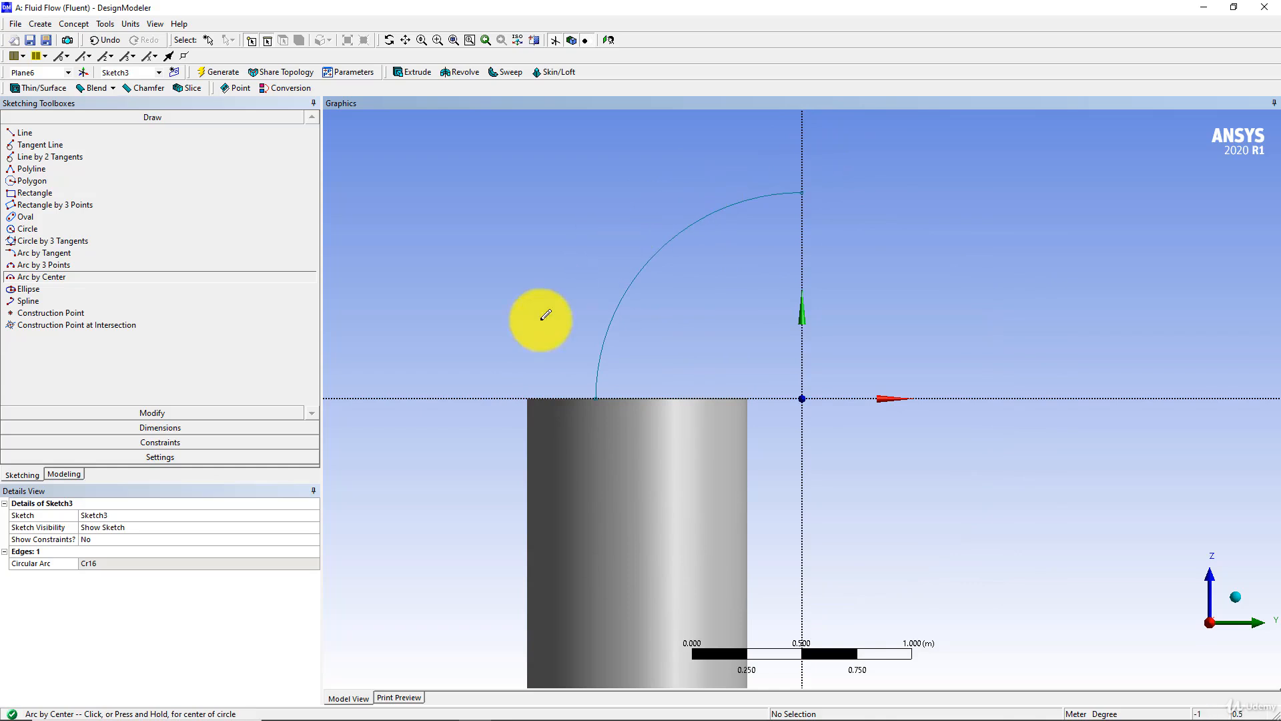
# Add a radius dimension to the quarter arc and set it to 0.75 m.
pyautogui.click(124, 427)
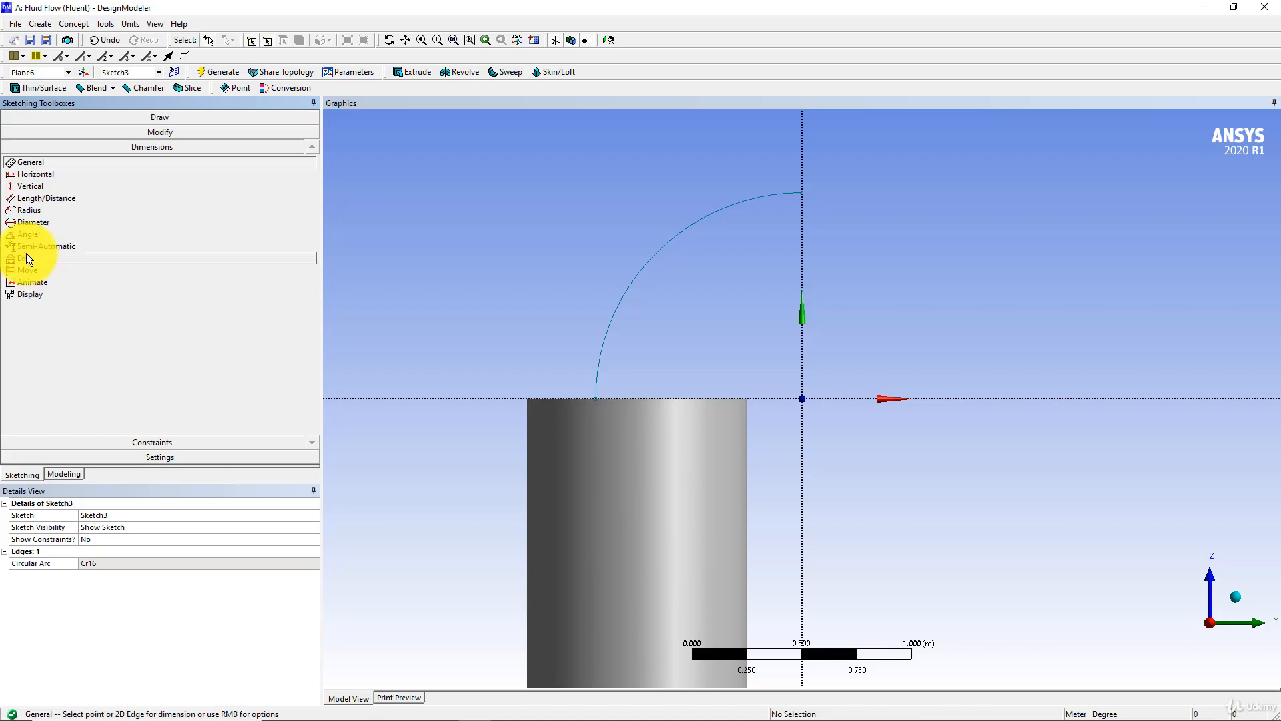
pyautogui.click(30, 210)
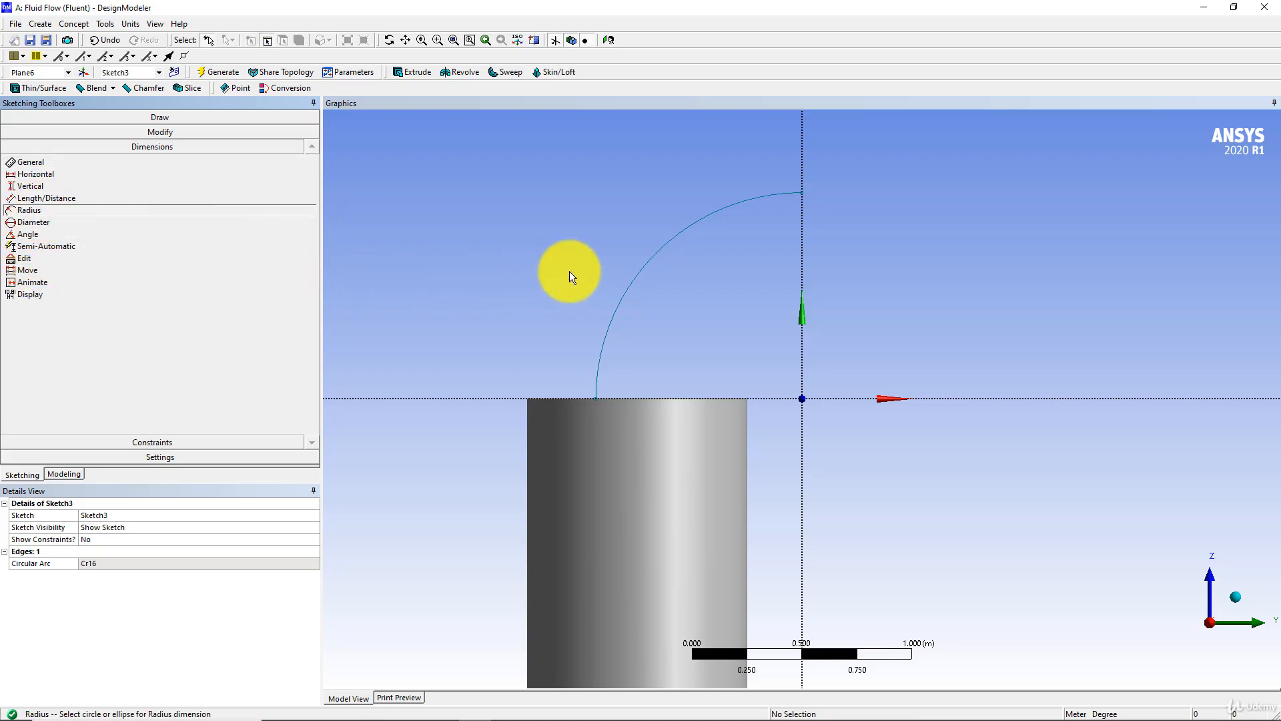
pyautogui.click(651, 260)
pyautogui.click(574, 212)
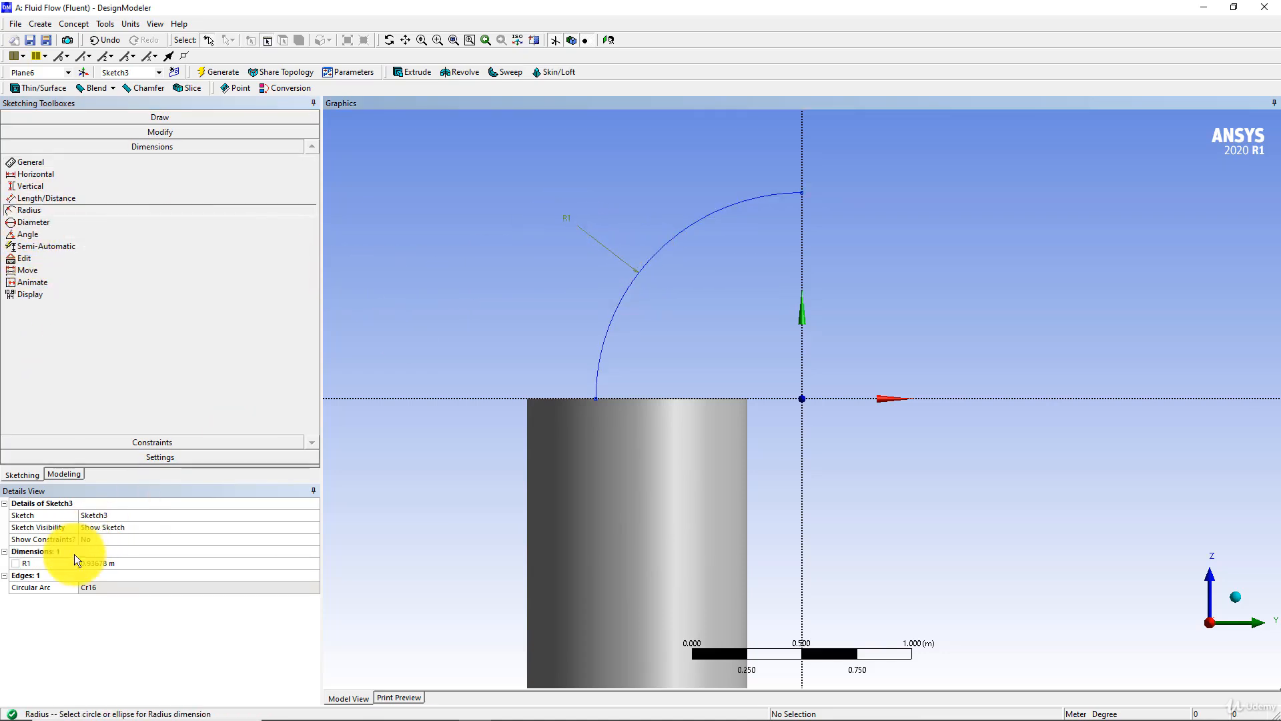
pyautogui.click(111, 563)
pyautogui.write('0.75')
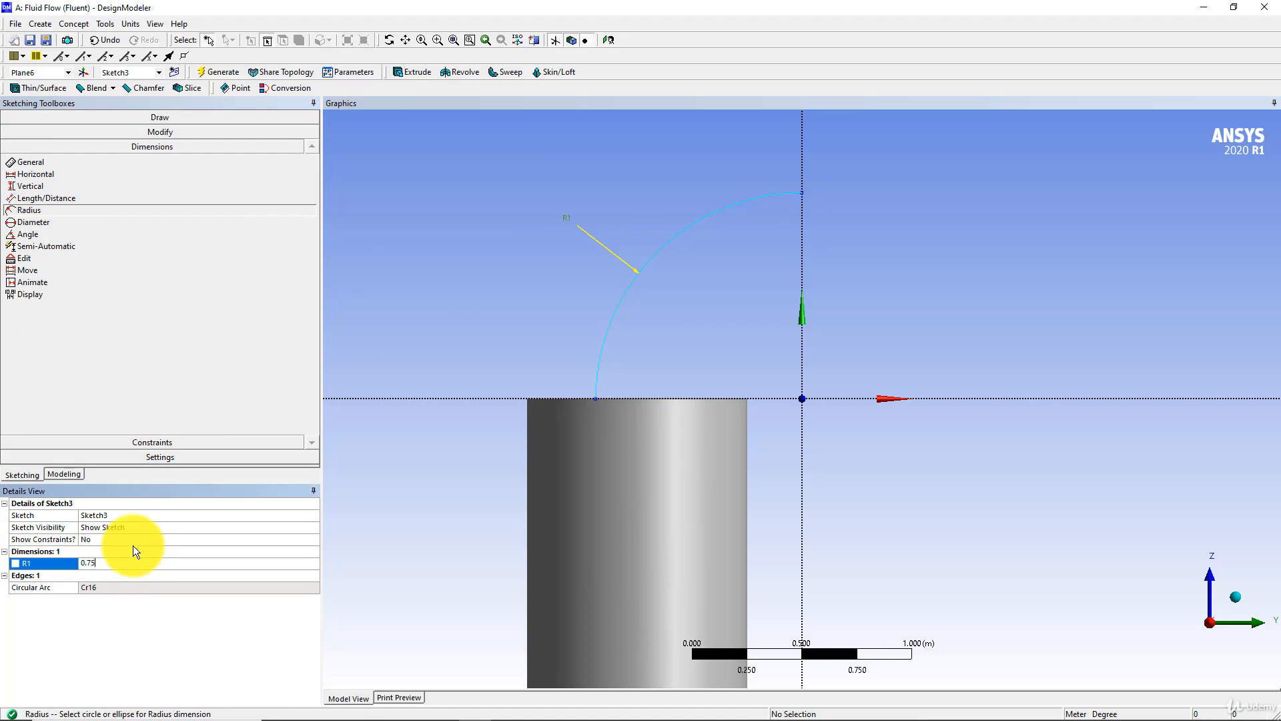
pyautogui.press('Return')
pyautogui.moveTo(527, 355); pyautogui.dragTo(619, 395, button='middle')
pyautogui.scroll(5, 644, 384)
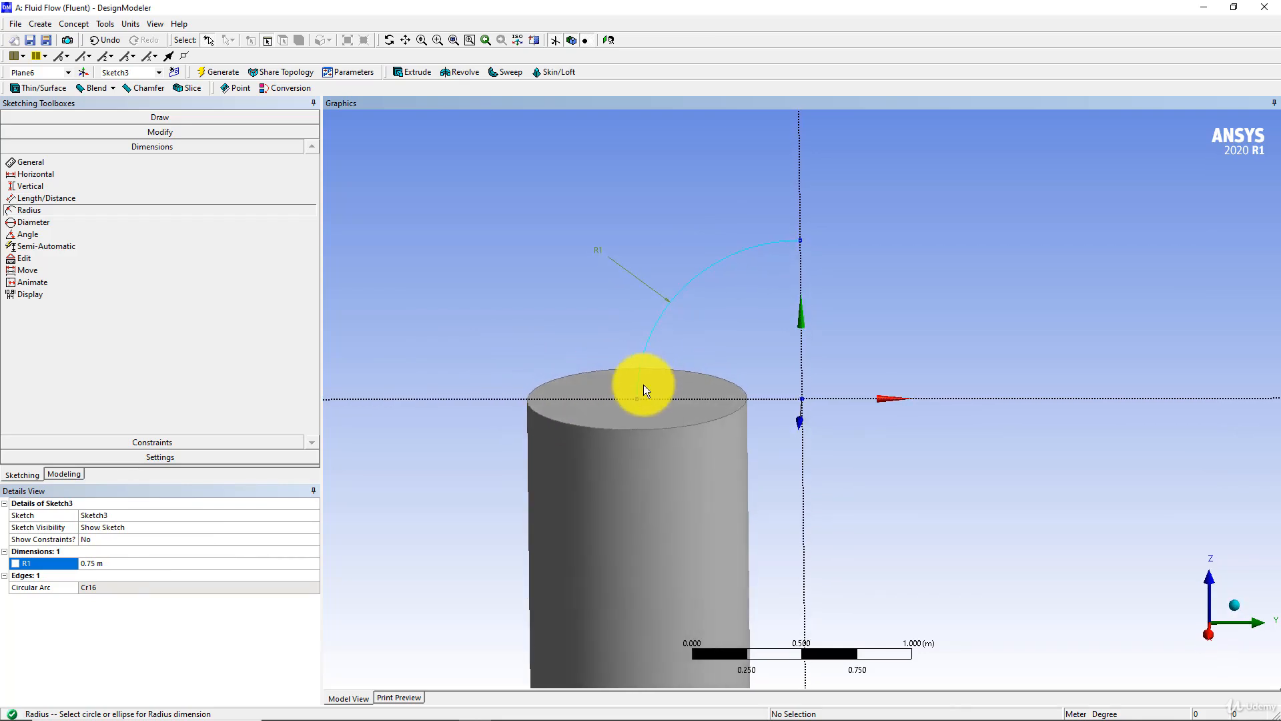
# Set the circle sketch on Plane4 and the arc sketch on Plane6 to Always Show Sketch.
pyautogui.click(63, 474)
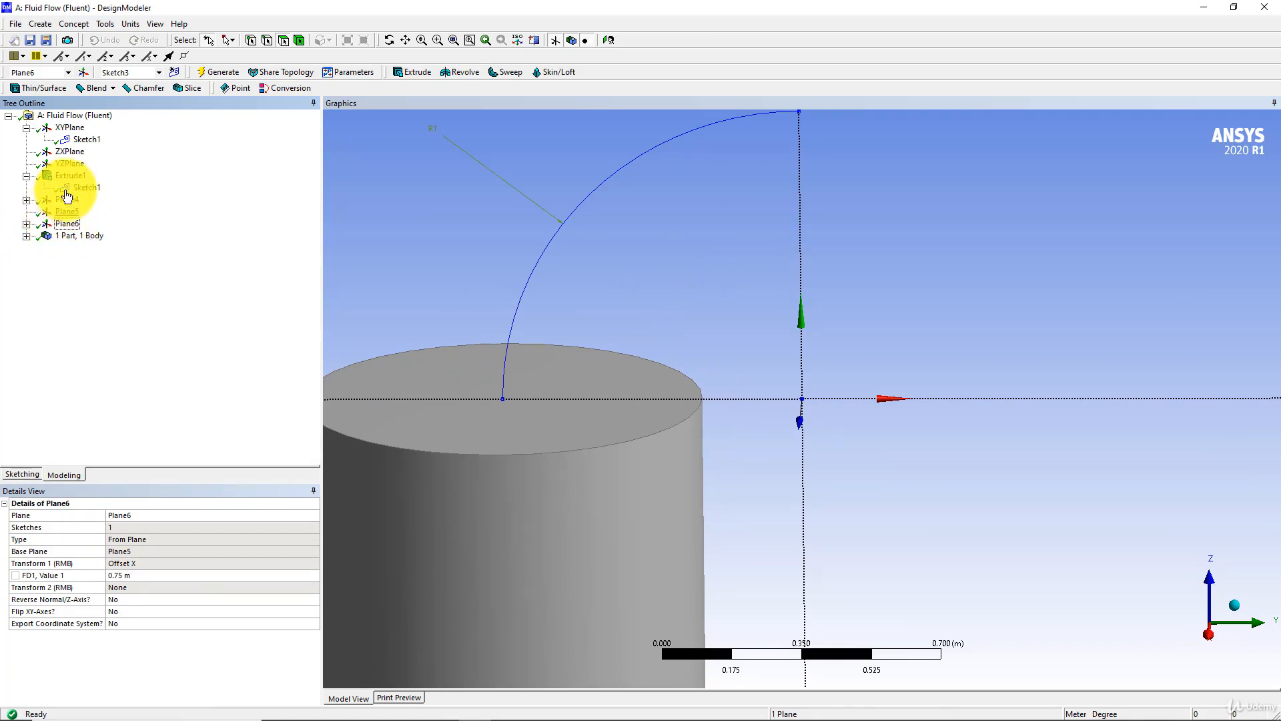
pyautogui.rightClick(91, 211)
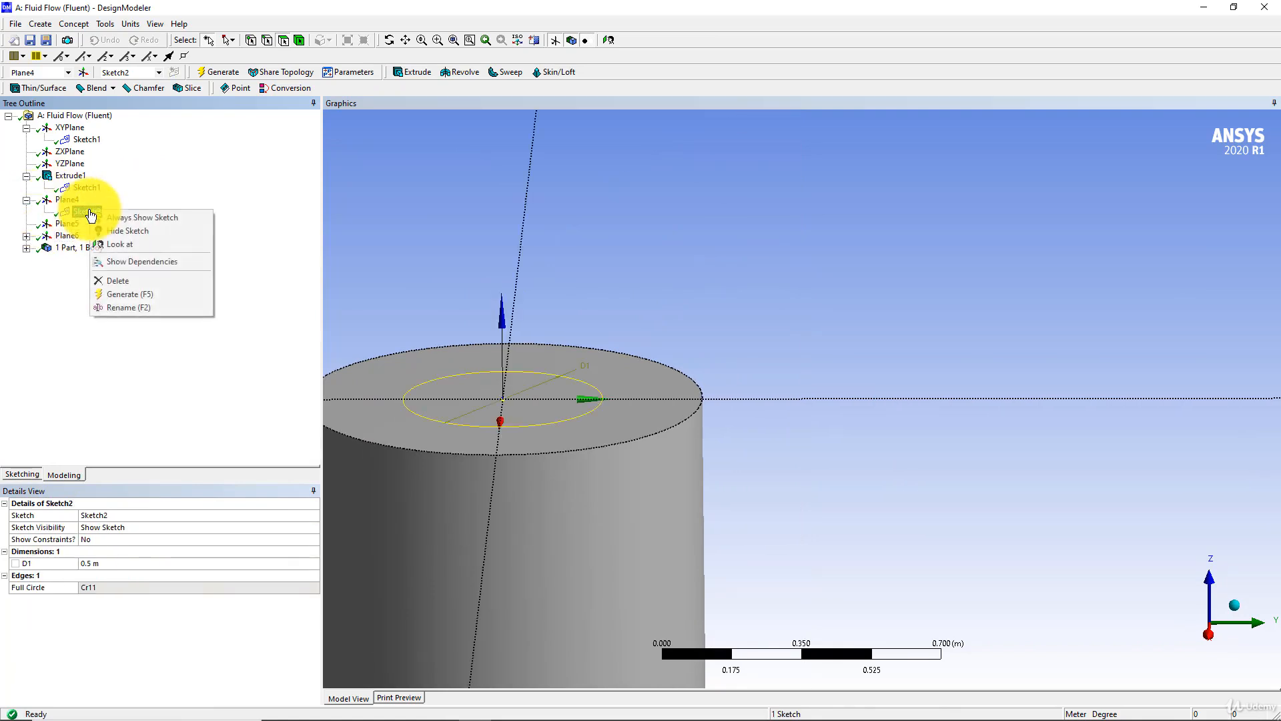
pyautogui.click(78, 216)
pyautogui.rightClick(84, 212)
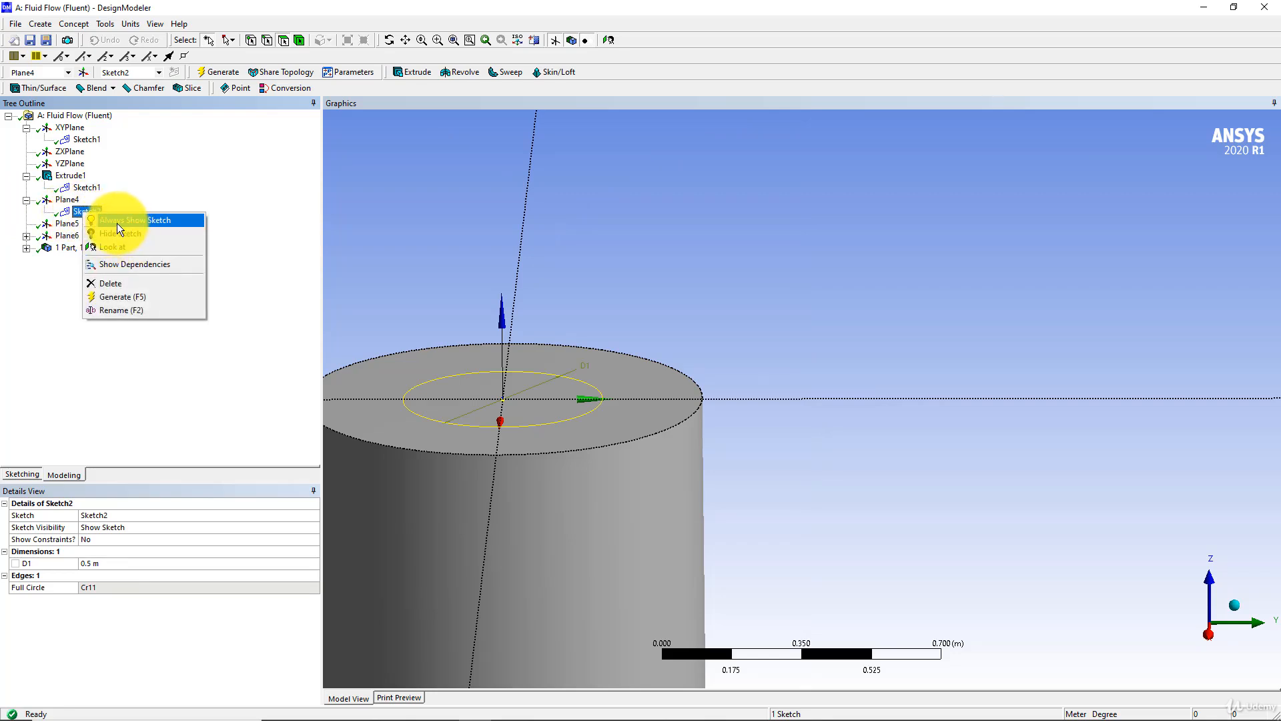
pyautogui.click(117, 221)
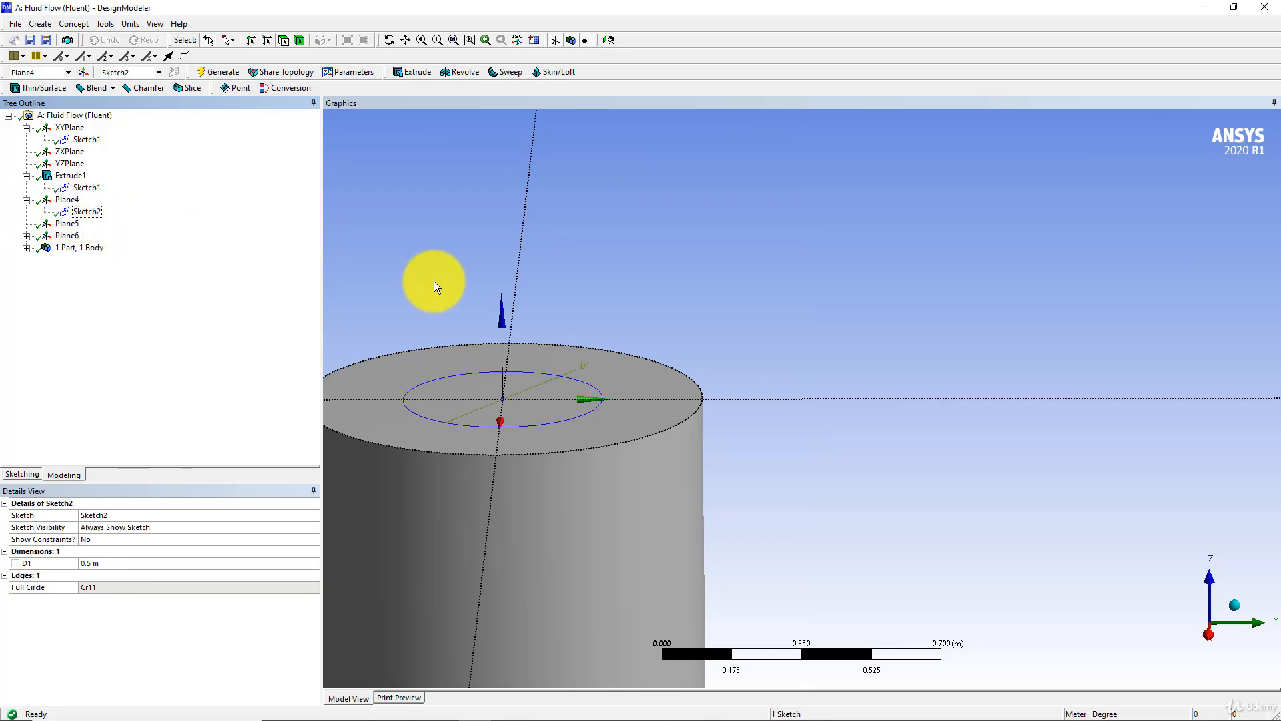
pyautogui.click(26, 236)
pyautogui.rightClick(87, 248)
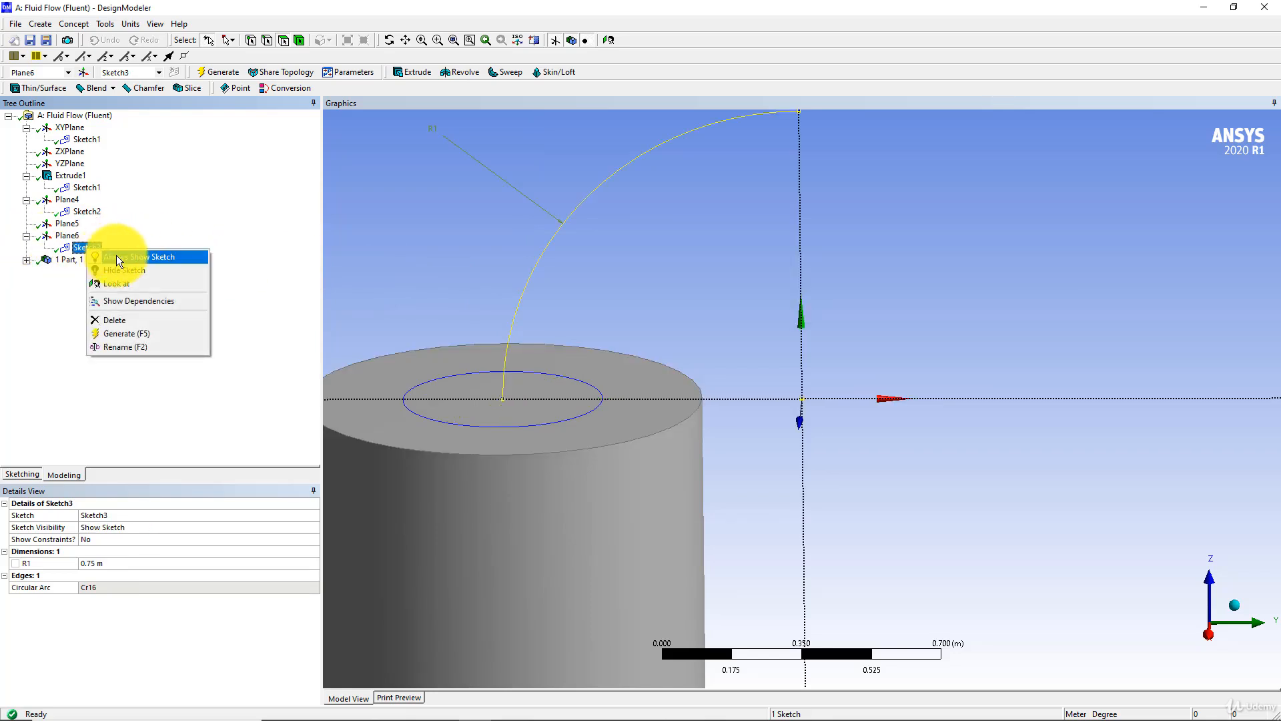
pyautogui.click(116, 255)
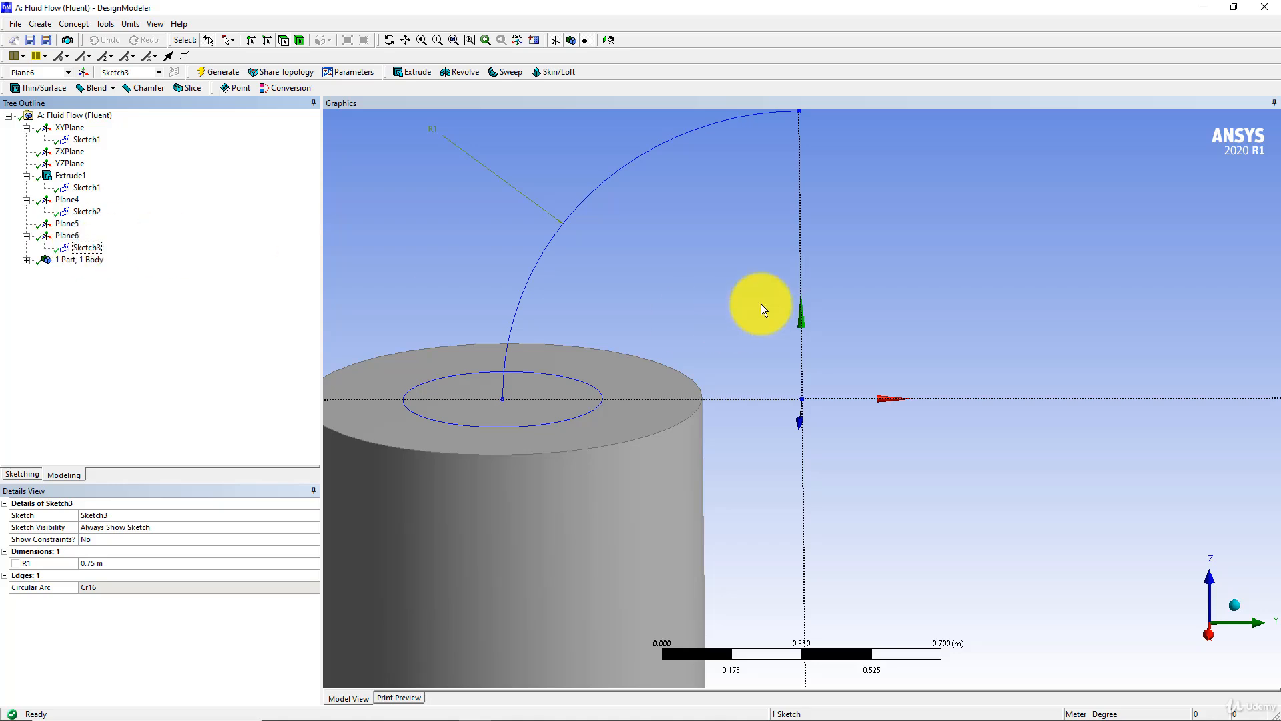
# Sweep the Sketch2 circle along the Sketch3 arc with Add Material and generate the elbow.
pyautogui.scroll(-5, 758, 309)
pyautogui.keyDown('ctrl'); pyautogui.moveTo(712, 298); pyautogui.dragTo(569, 311, button='middle'); pyautogui.keyUp('ctrl')
pyautogui.scroll(3, 458, 320)
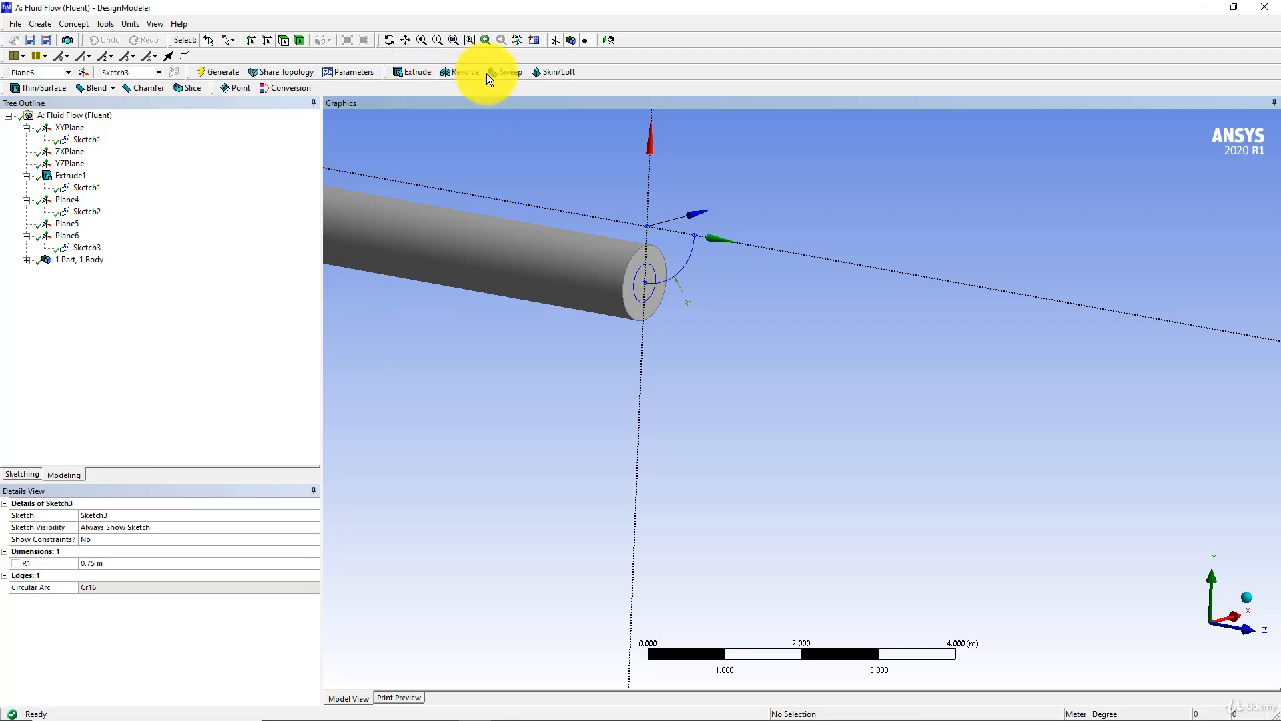
pyautogui.click(511, 72)
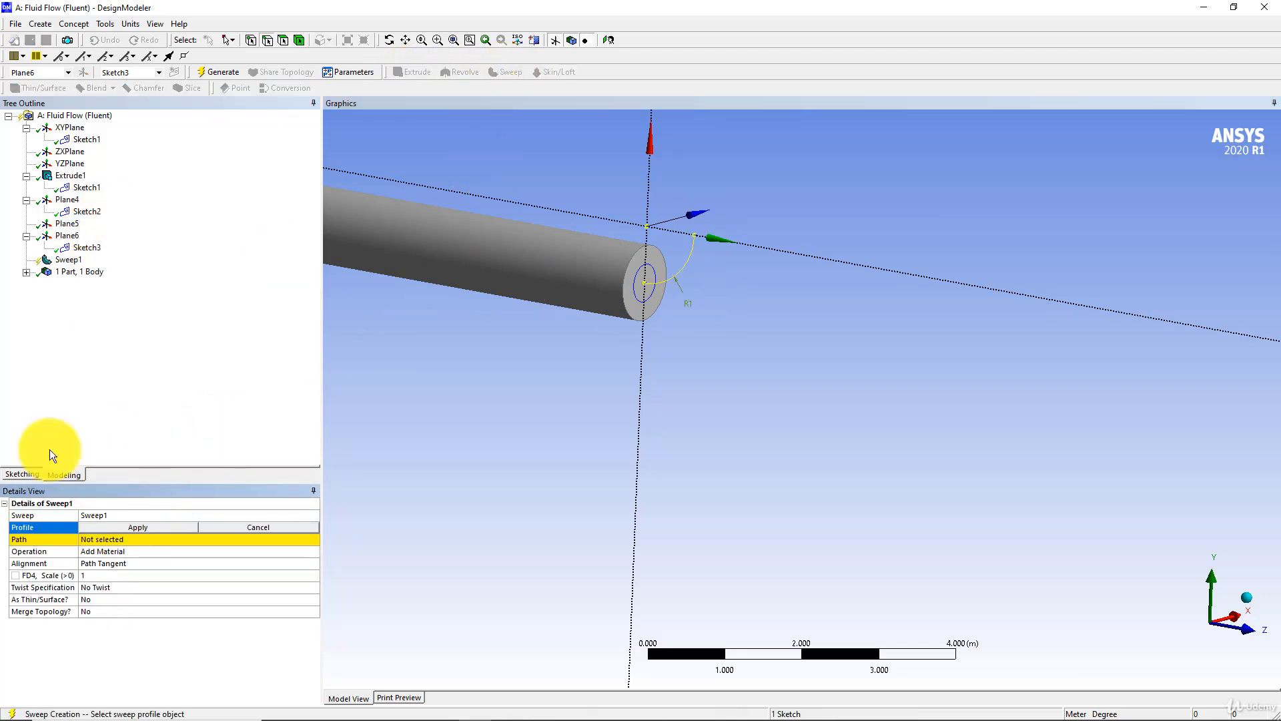
pyautogui.click(87, 212)
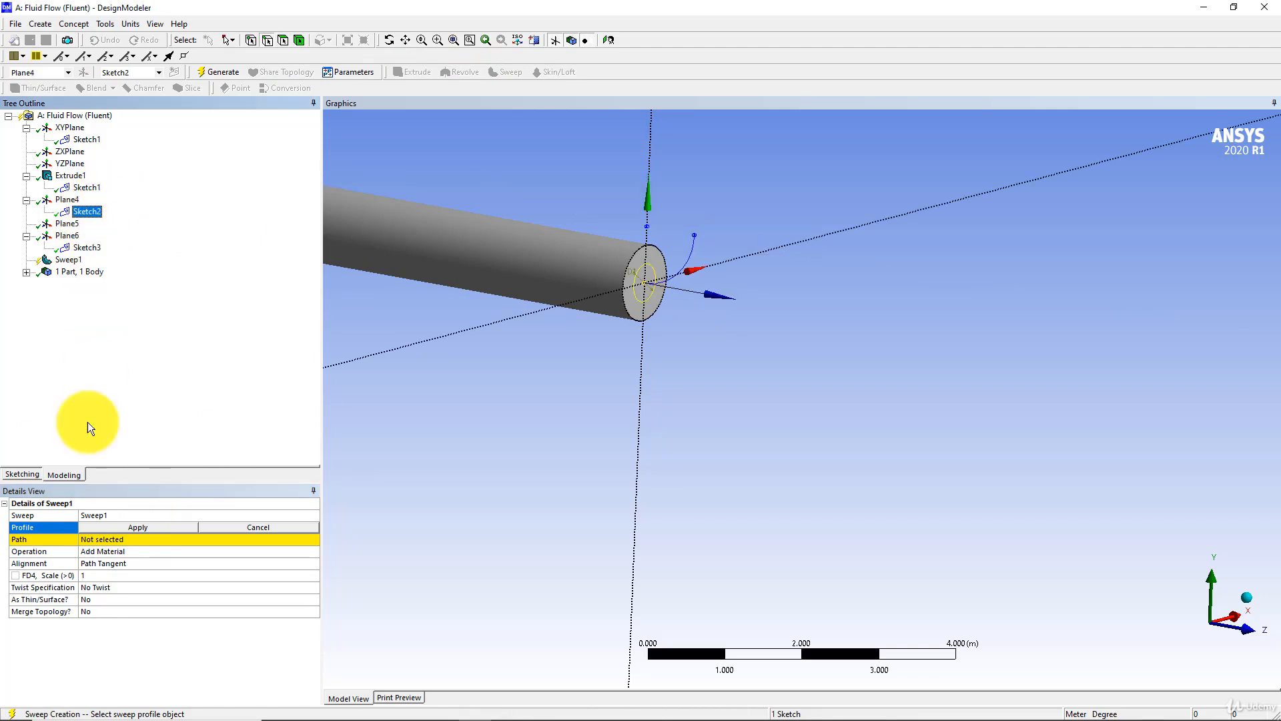
pyautogui.click(113, 527)
pyautogui.click(87, 249)
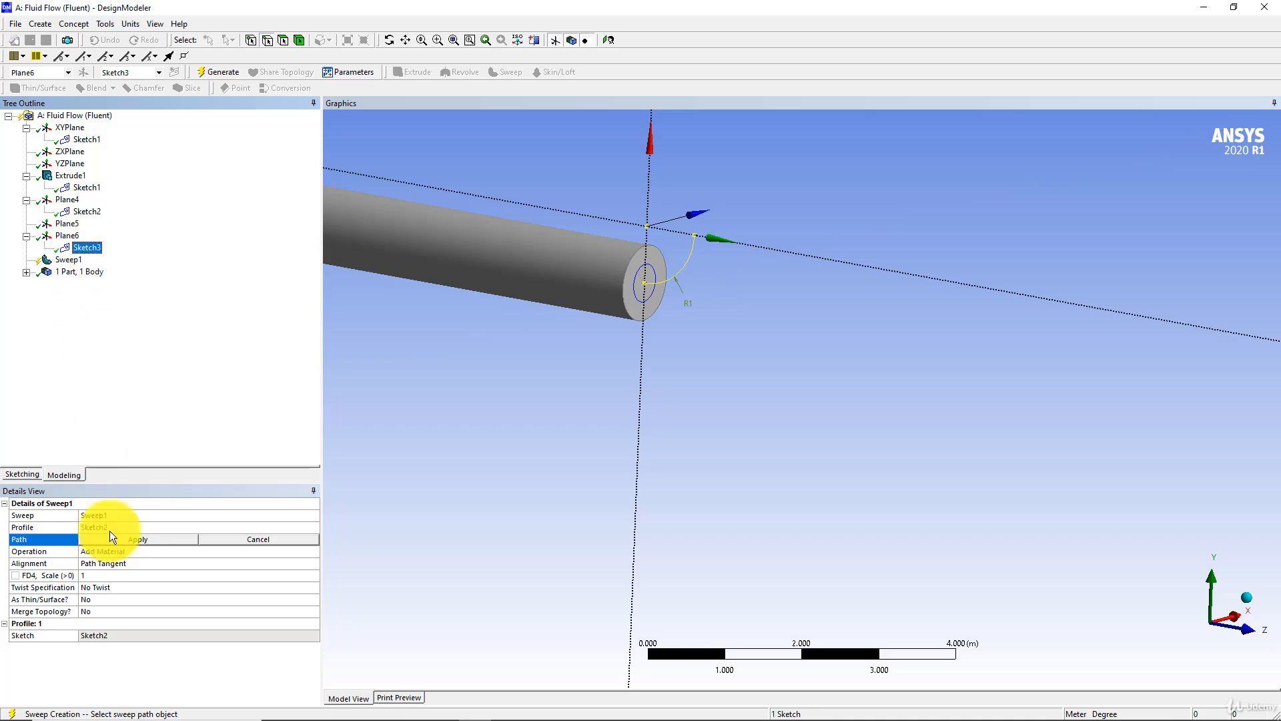
pyautogui.click(140, 540)
pyautogui.click(222, 72)
pyautogui.moveTo(465, 331); pyautogui.dragTo(477, 368, button='middle')
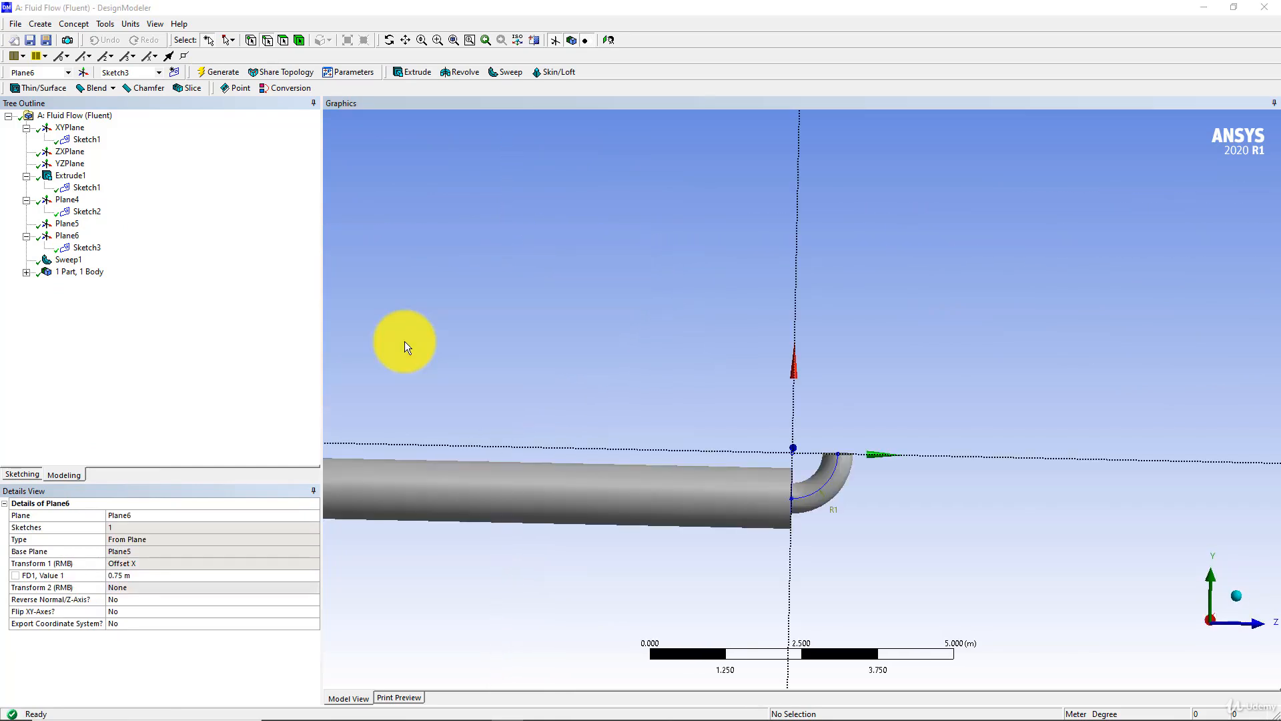
# Set the X offset of Plane6 to 10 m and regenerate the swept elbow.
pyautogui.click(73, 238)
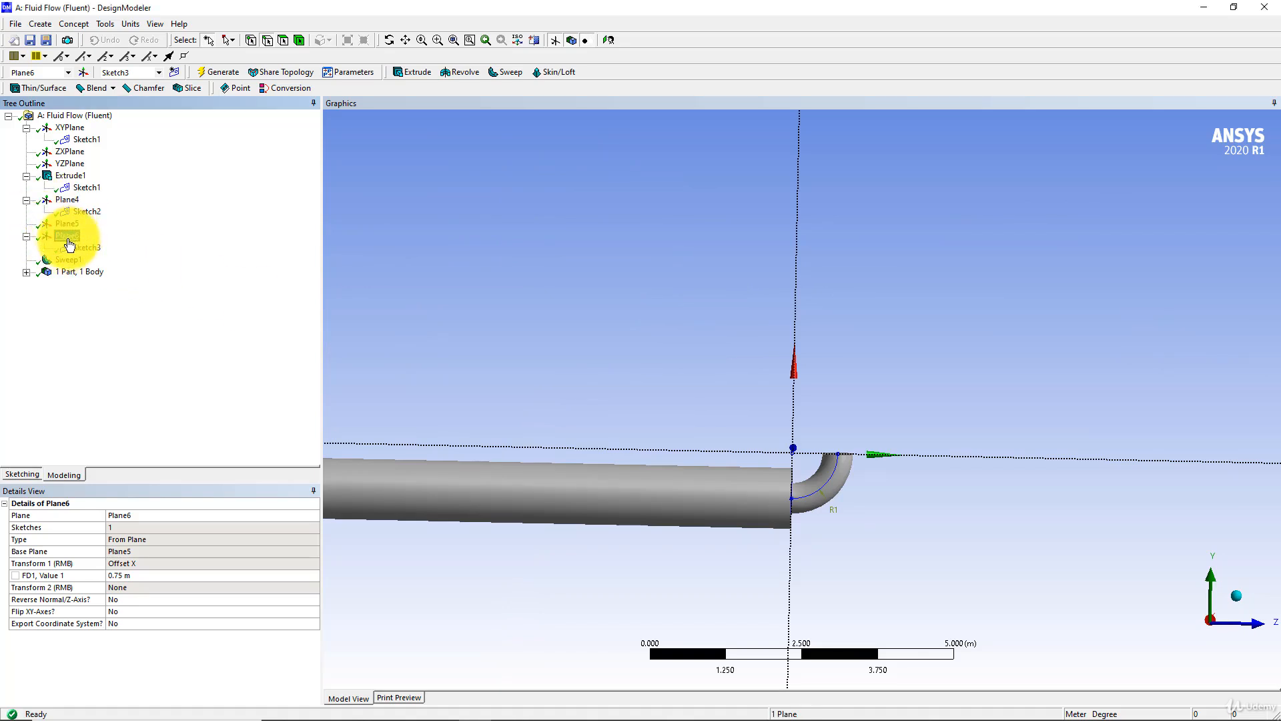
pyautogui.click(147, 576)
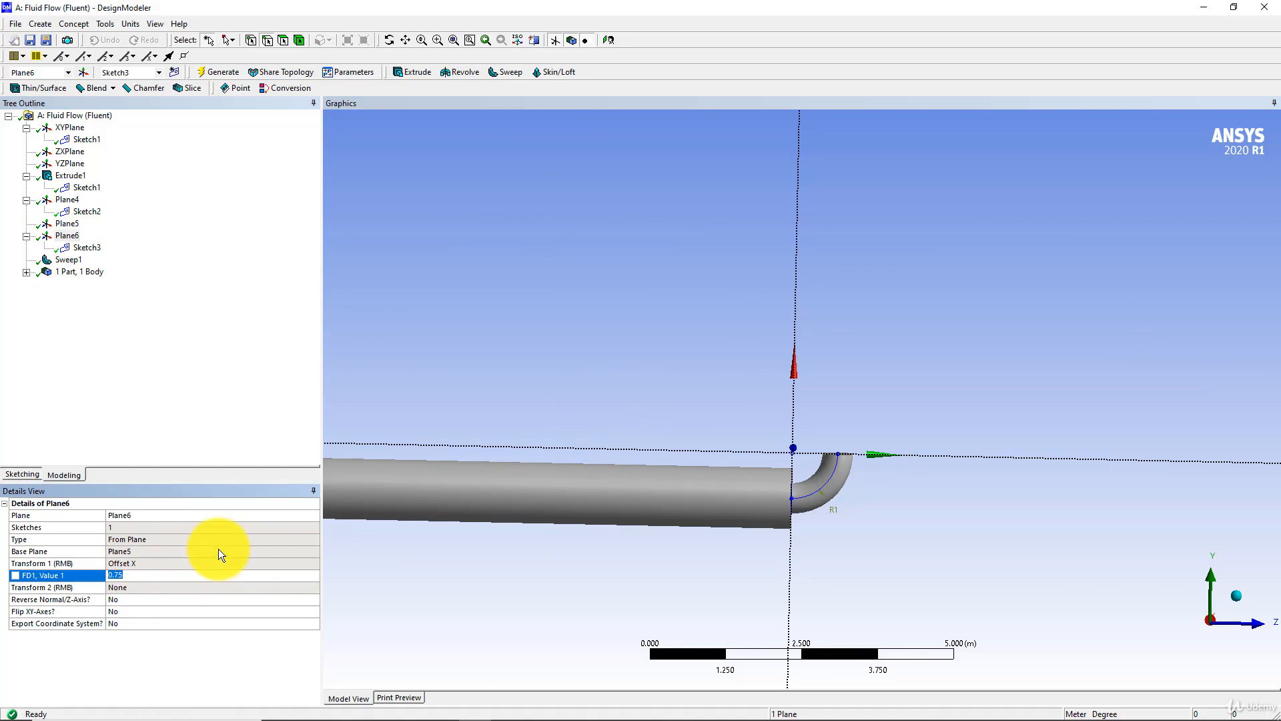
pyautogui.click(204, 73)
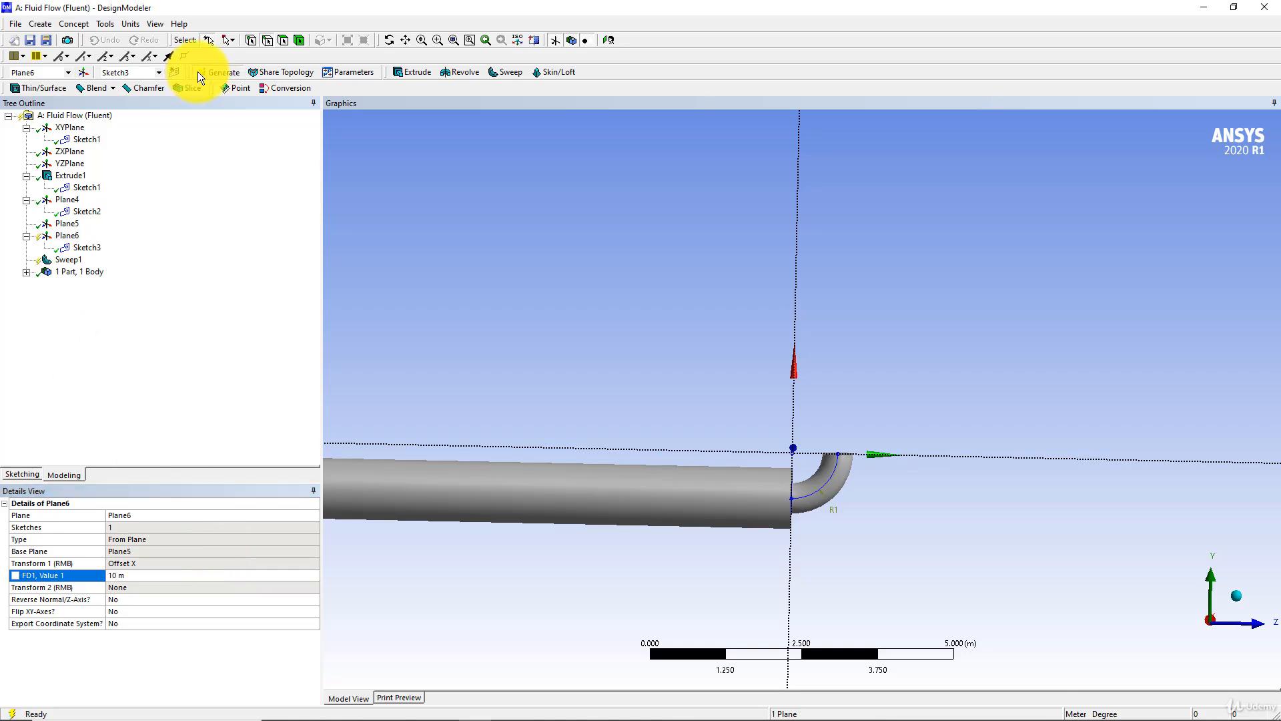
pyautogui.scroll(-3, 624, 333)
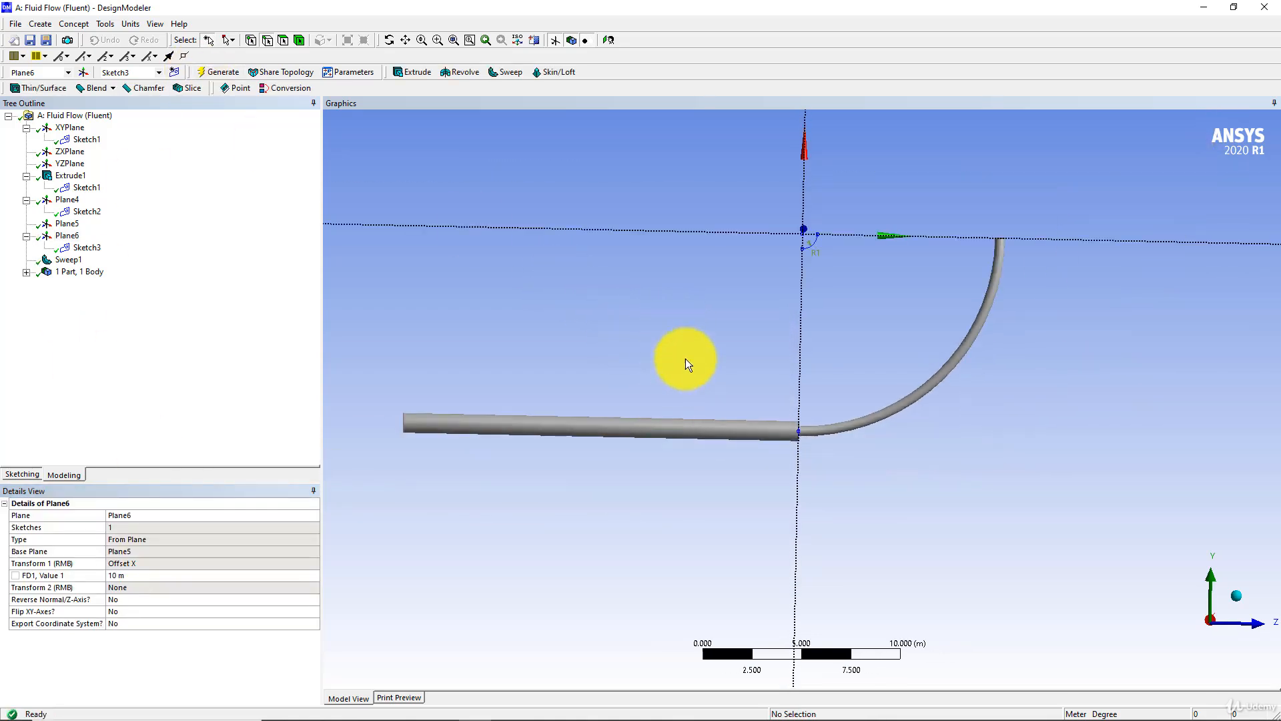
pyautogui.scroll(-3, 686, 358)
# Switch to the PowerPoint presentation, view its title slide on sudden double contractions, and return to DesignModeler.
pyautogui.click(371, 709)
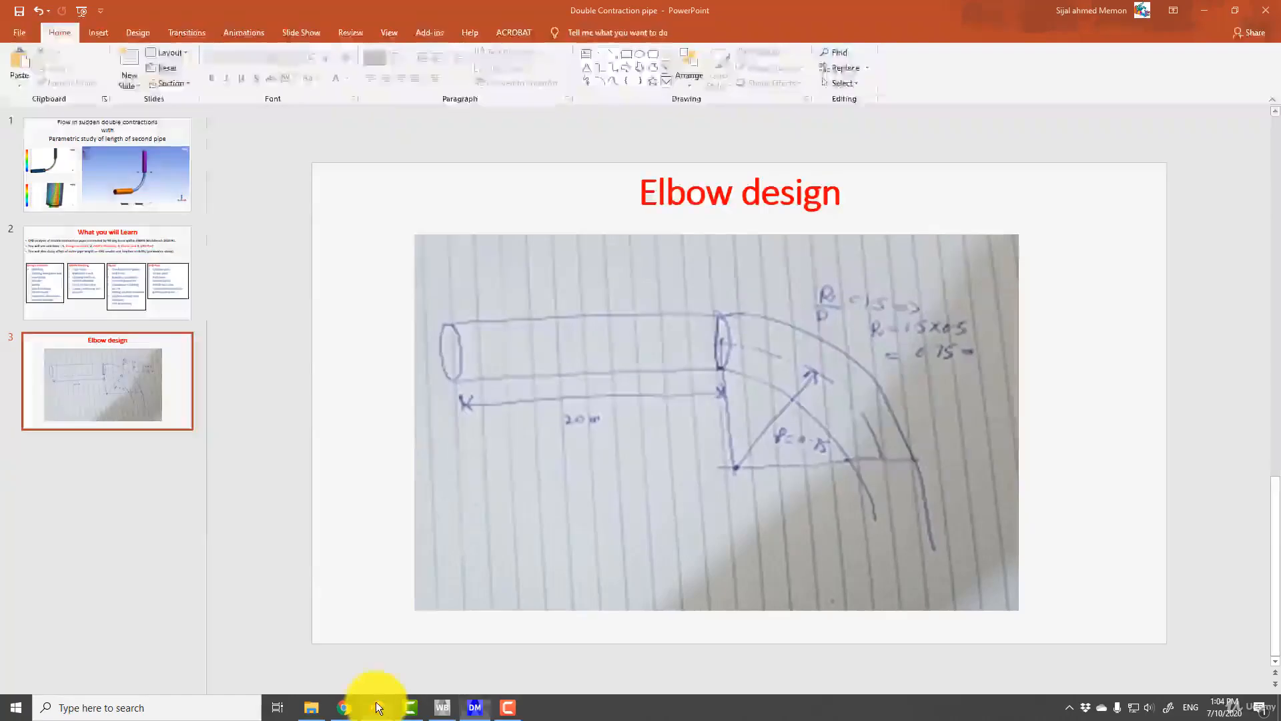
pyautogui.scroll(1, 210, 290)
pyautogui.click(134, 198)
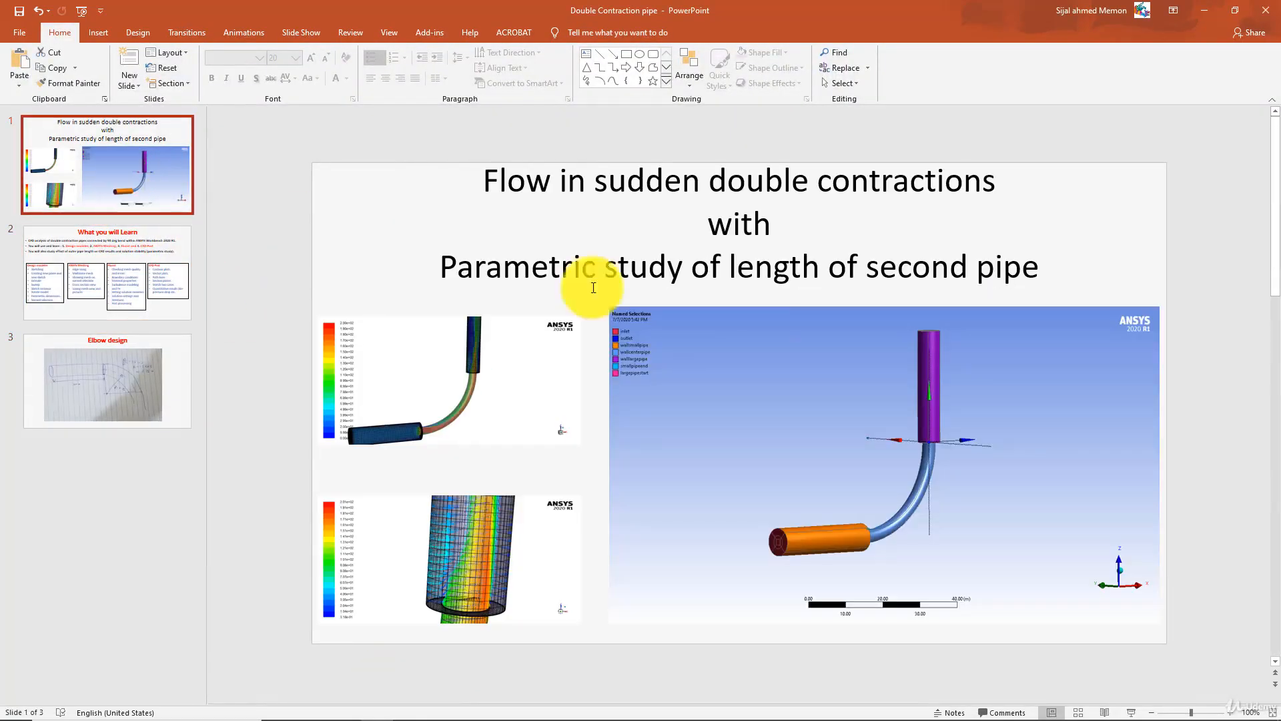
pyautogui.click(1205, 12)
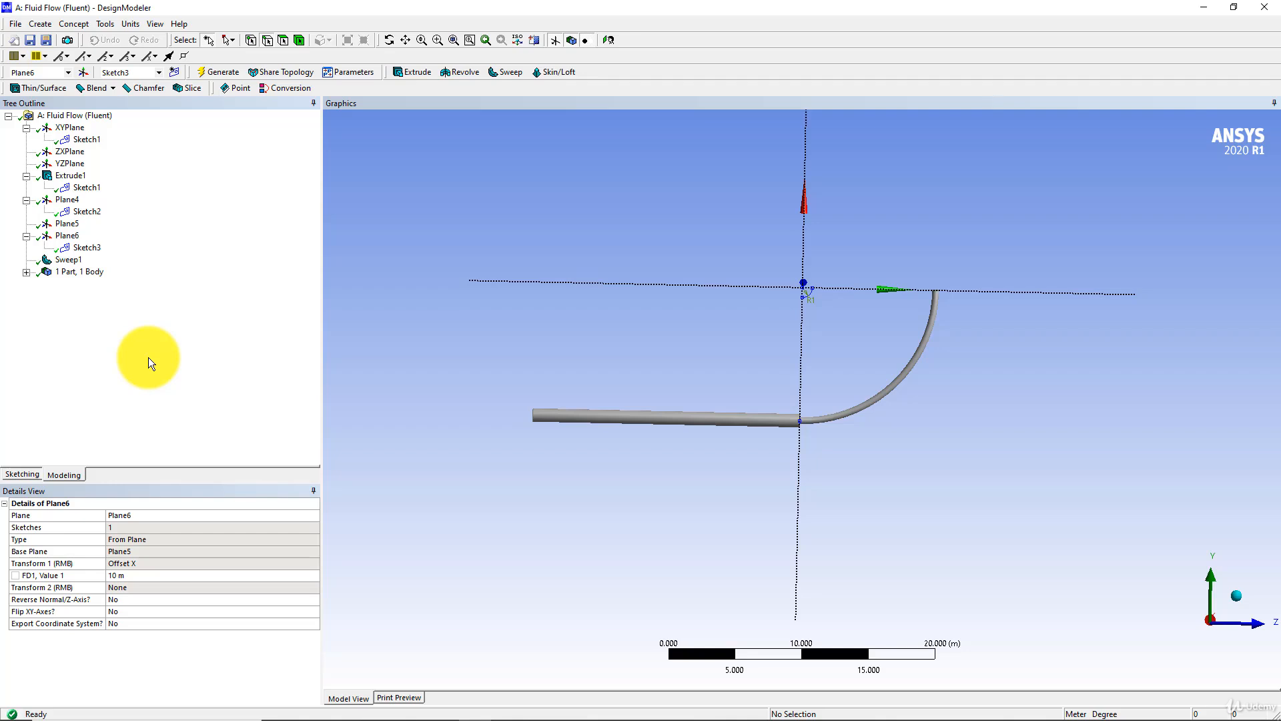
# Set the X offset of Plane6 back to 0.75 m and regenerate the elbow.
pyautogui.click(134, 576)
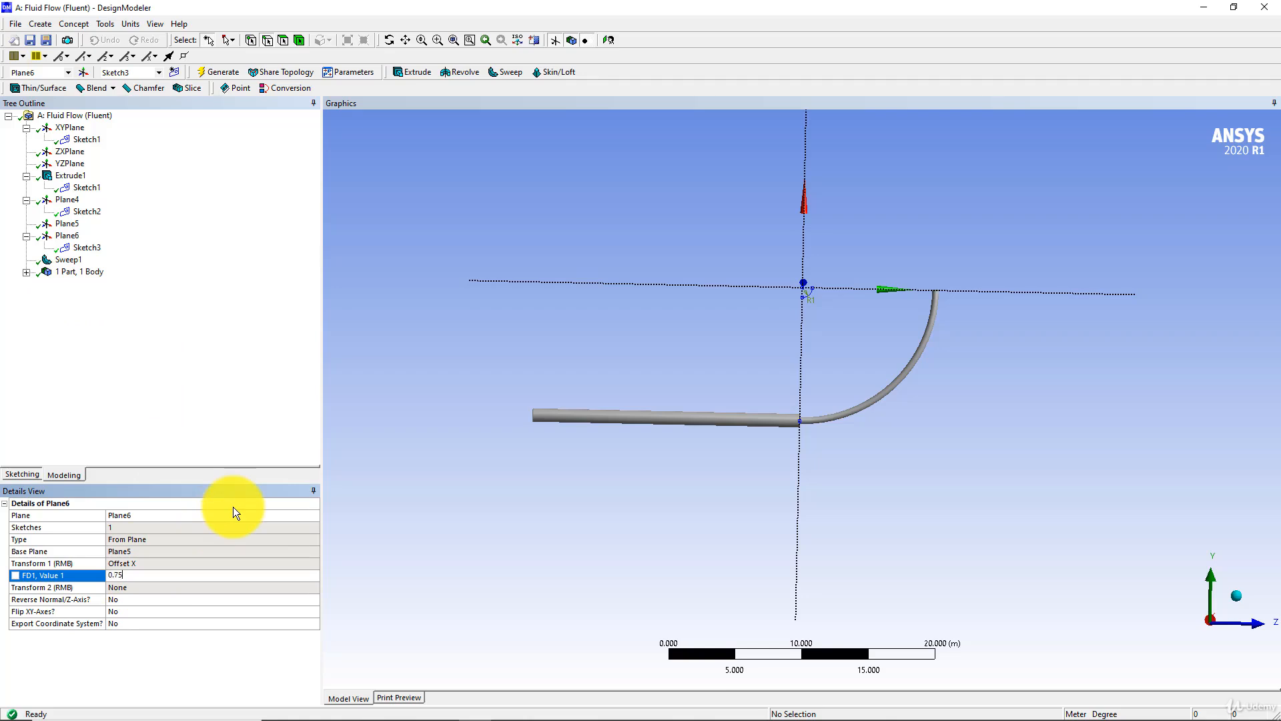
pyautogui.press('Return')
pyautogui.click(217, 72)
# Create a From Face plane on the elbow's circular end face and generate it.
pyautogui.scroll(10, 700, 380)
pyautogui.moveTo(618, 337); pyautogui.dragTo(699, 391, button='middle')
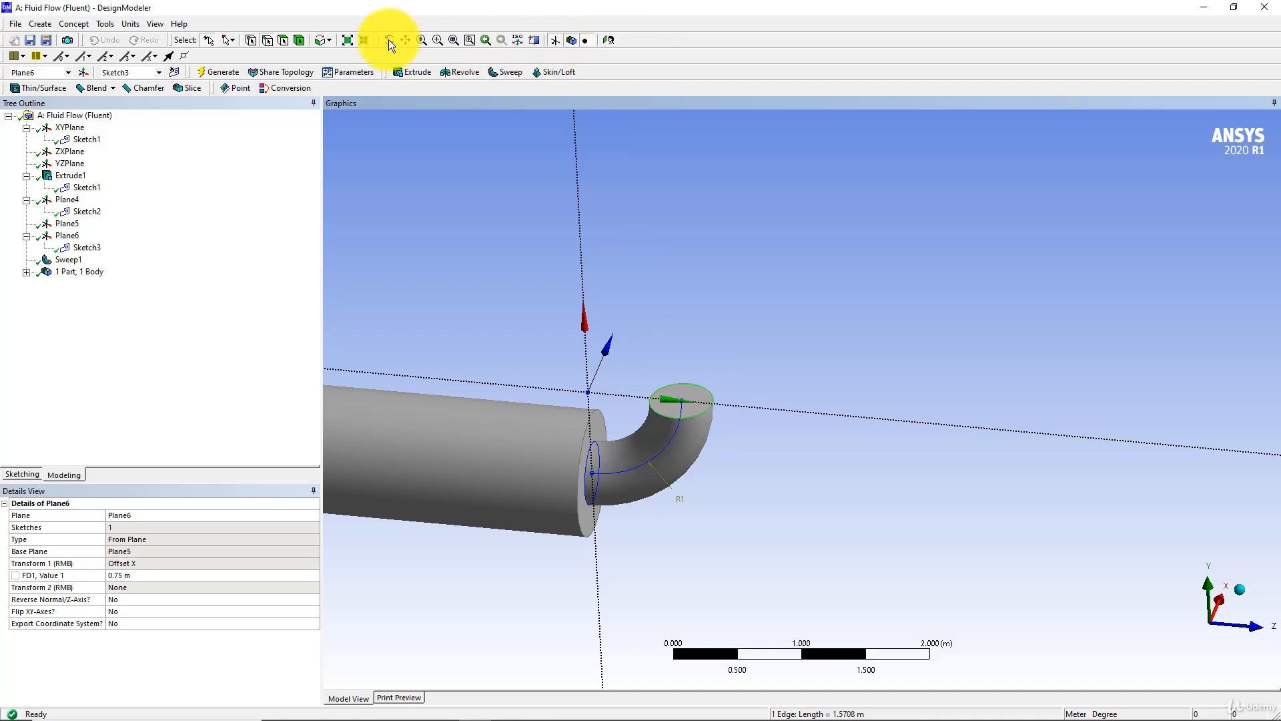
pyautogui.click(690, 411)
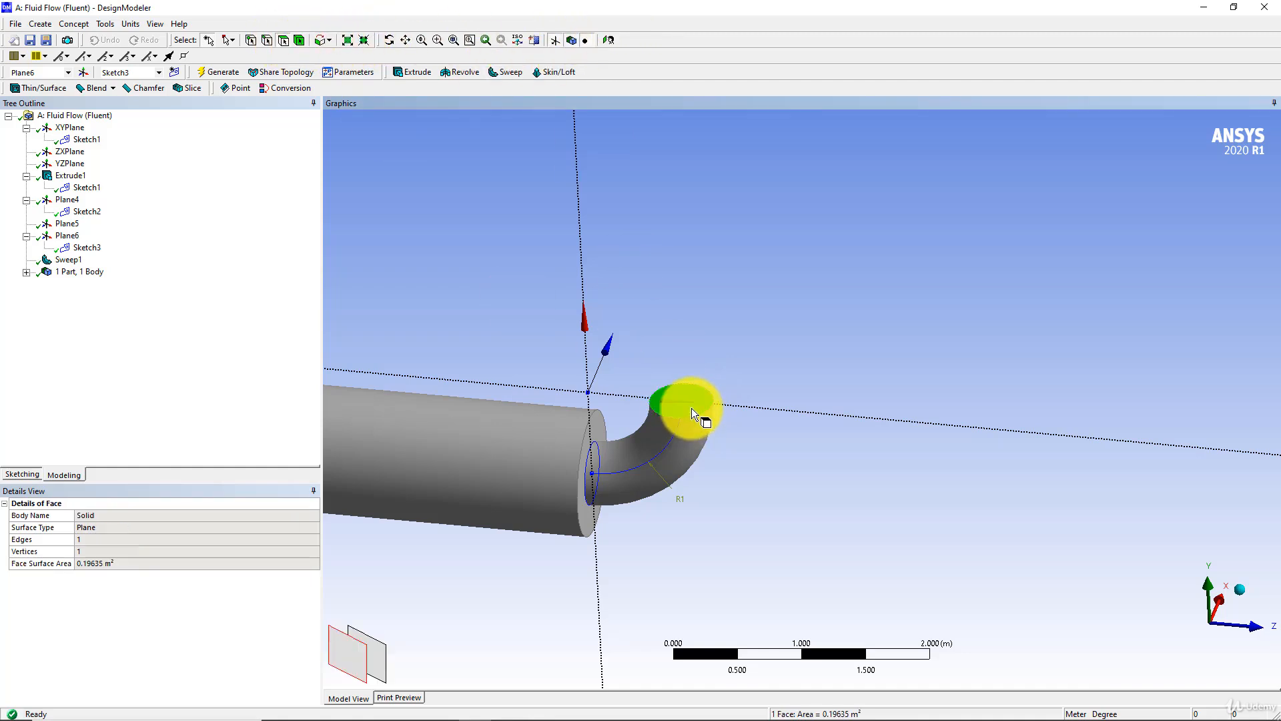
pyautogui.click(84, 72)
pyautogui.moveTo(592, 400); pyautogui.dragTo(589, 358, button='middle')
pyautogui.keyDown('ctrl'); pyautogui.moveTo(585, 411); pyautogui.dragTo(750, 427, button='middle'); pyautogui.keyUp('ctrl')
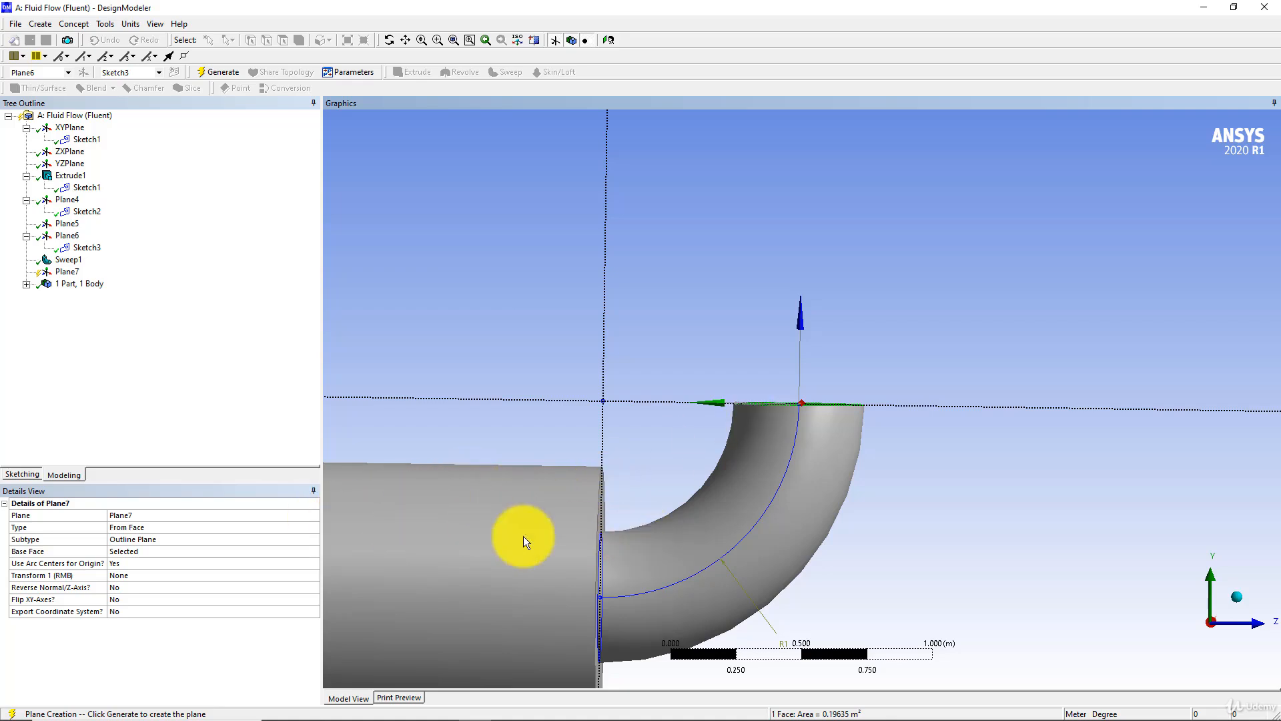
pyautogui.moveTo(624, 482); pyautogui.dragTo(550, 506, button='middle')
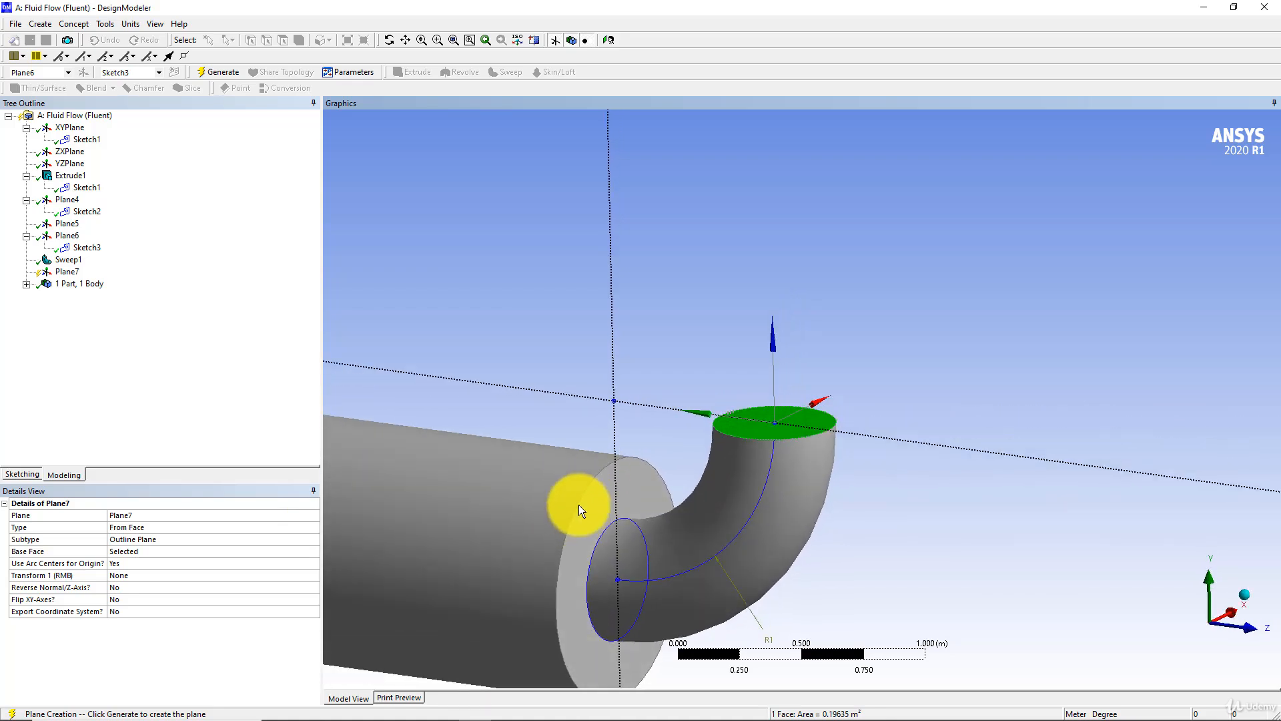
pyautogui.scroll(-3, 593, 487)
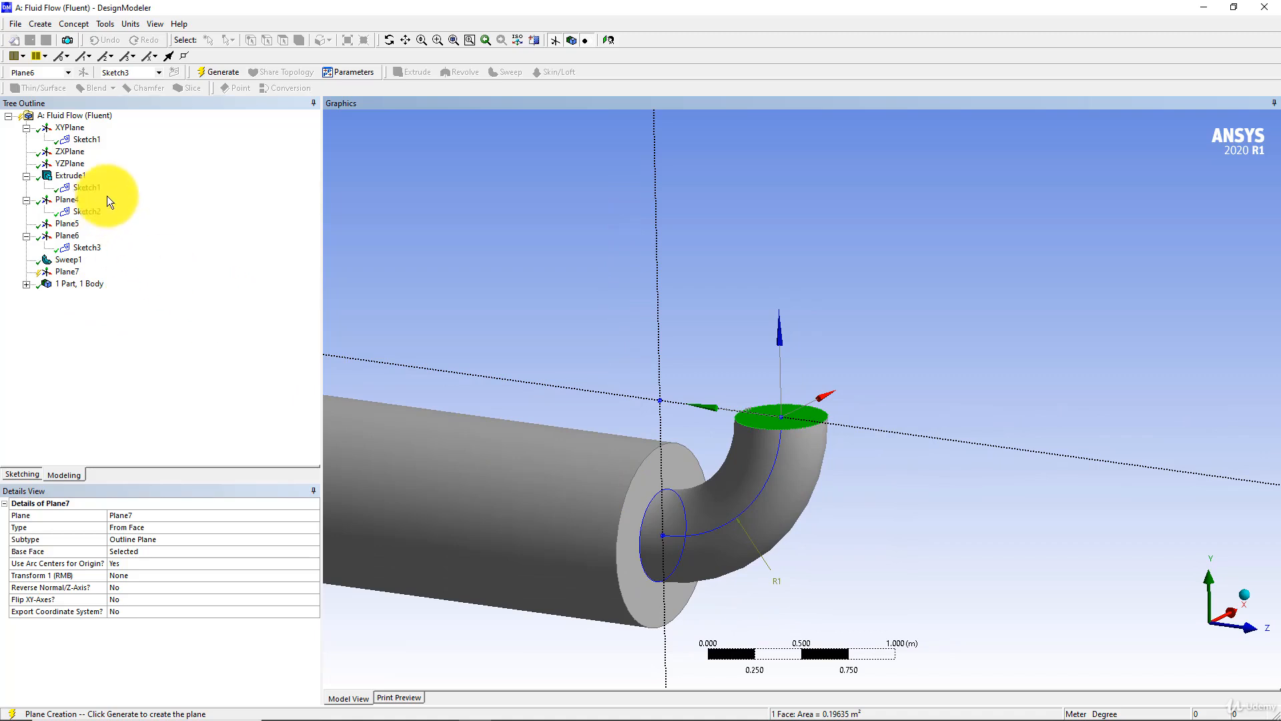
pyautogui.click(218, 74)
# Look at Plane7 face-on and sketch a circle about 1.03 m in diameter centred on its origin.
pyautogui.moveTo(358, 321); pyautogui.dragTo(409, 358, button='middle')
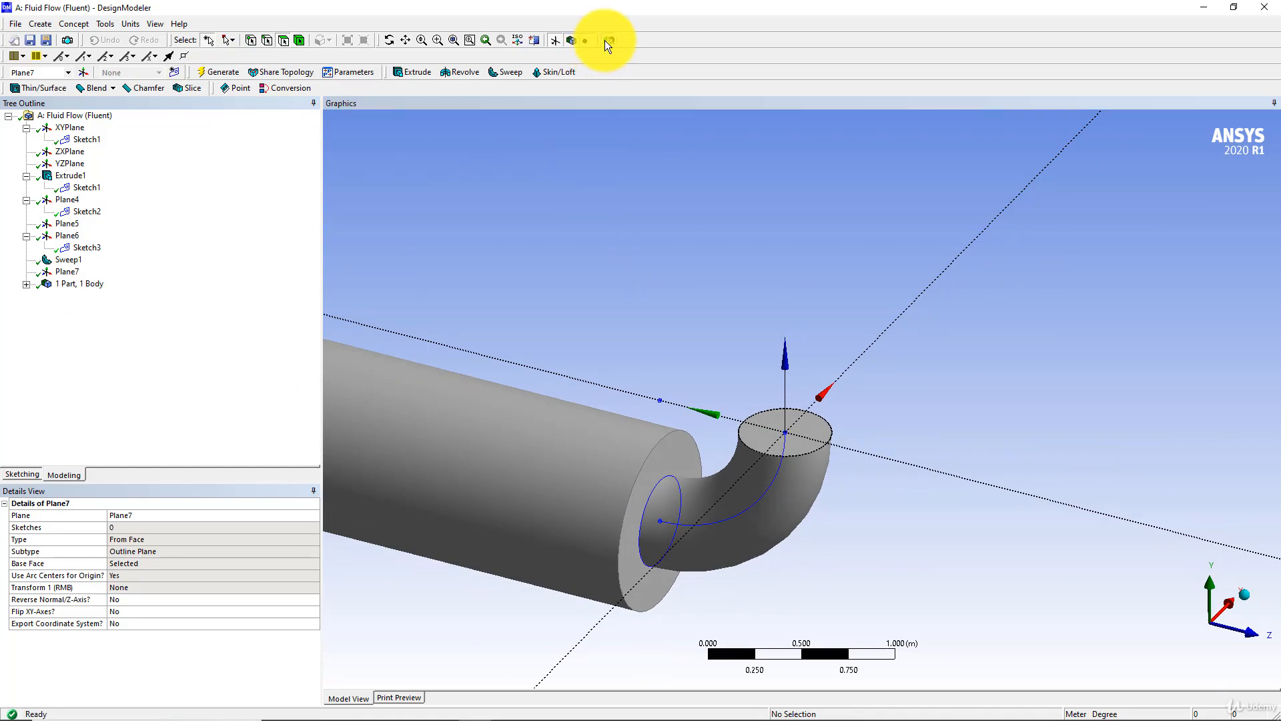
pyautogui.click(554, 40)
pyautogui.scroll(5, 655, 476)
pyautogui.keyDown('ctrl'); pyautogui.moveTo(655, 477); pyautogui.dragTo(599, 102, button='middle'); pyautogui.keyUp('ctrl')
pyautogui.scroll(7, 554, 403)
pyautogui.scroll(3, 505, 462)
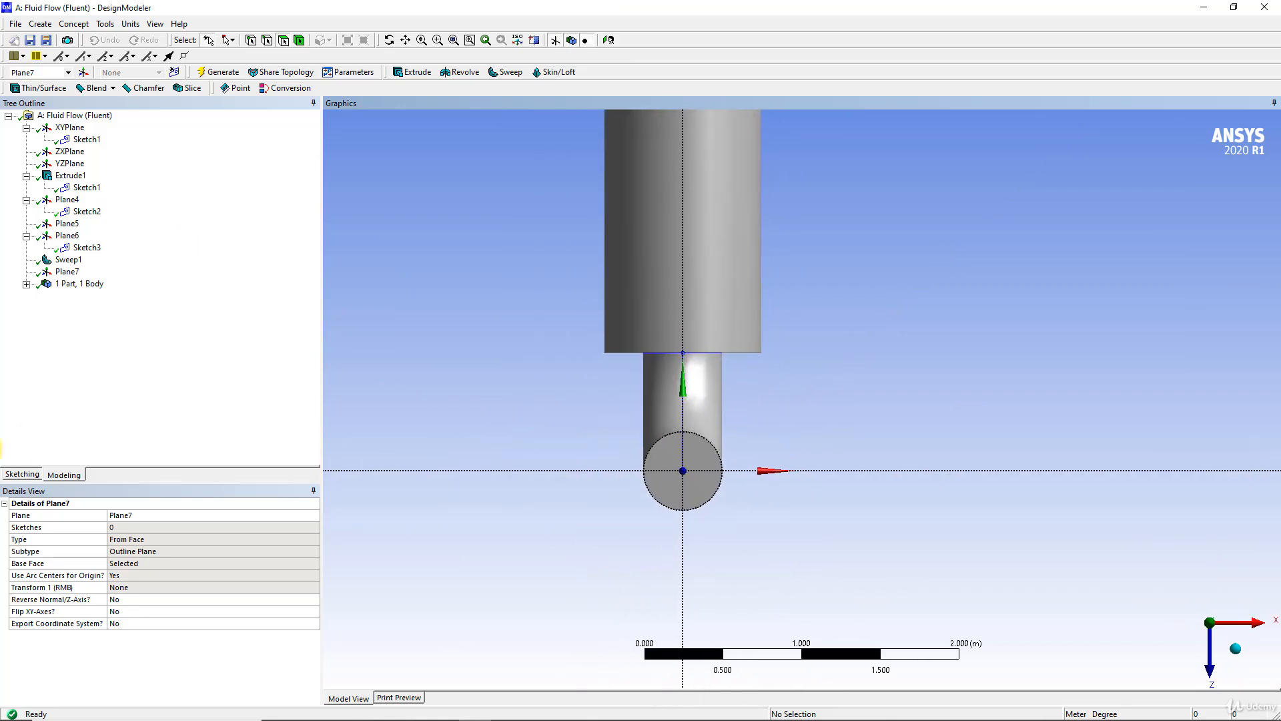
pyautogui.click(29, 478)
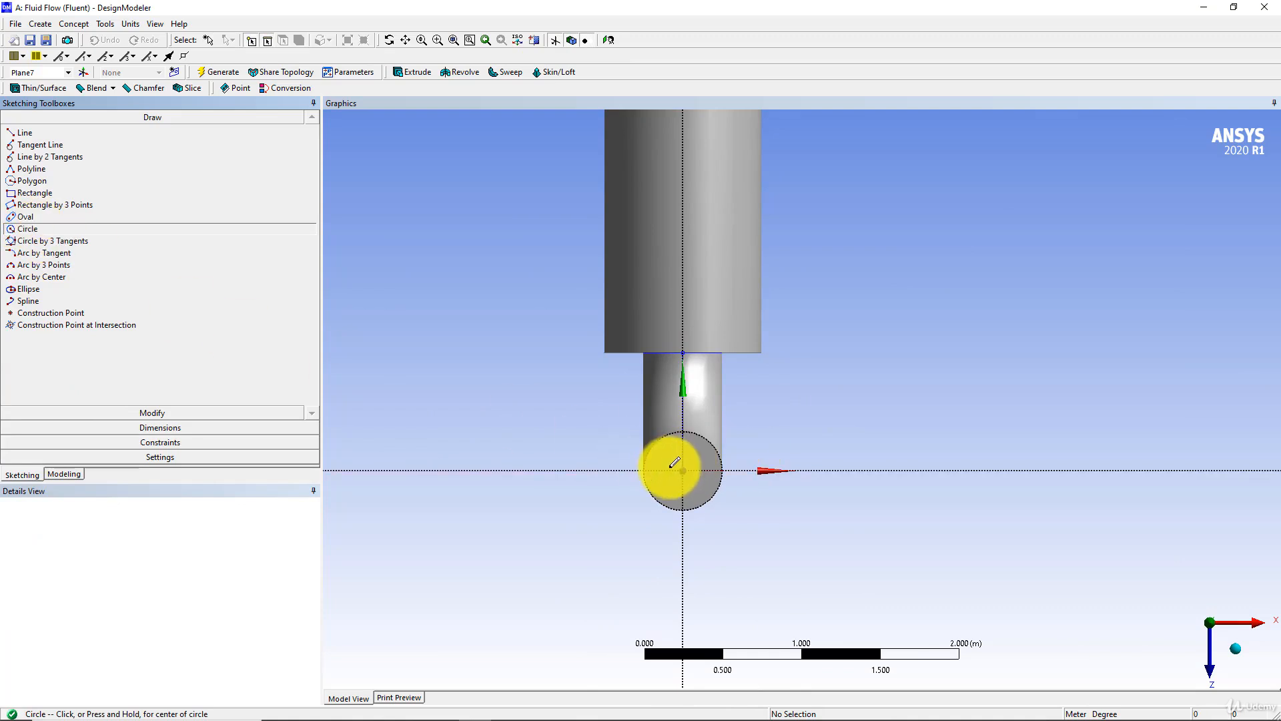
pyautogui.click(683, 470)
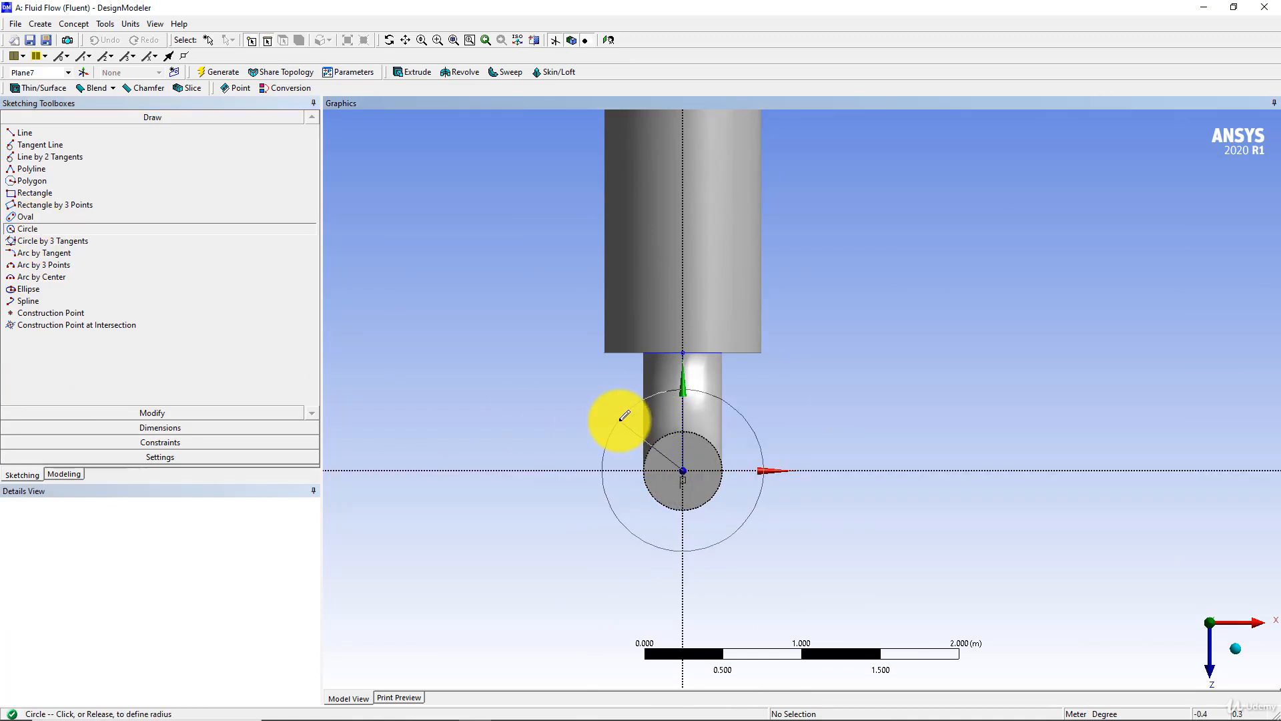
pyautogui.click(625, 415)
# Add a diameter dimension to the new circle on Plane7 and set it to 1 m.
pyautogui.click(177, 428)
pyautogui.click(32, 222)
pyautogui.click(609, 435)
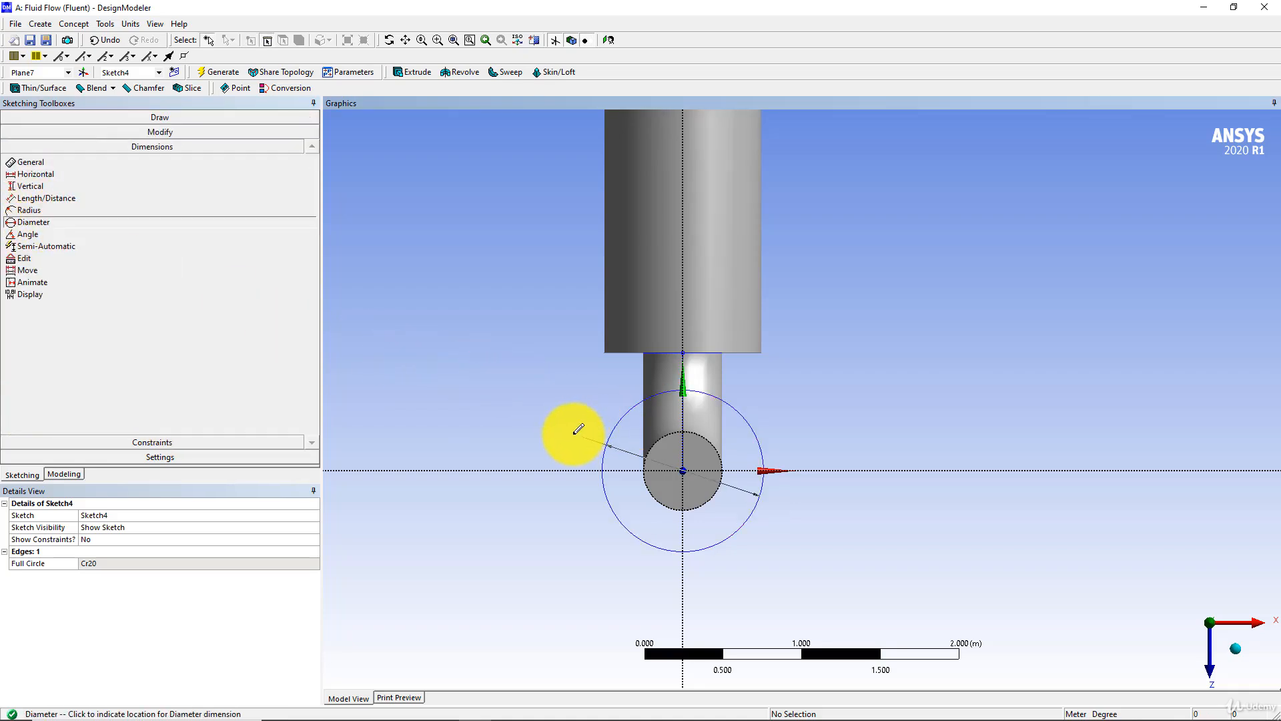
pyautogui.click(563, 425)
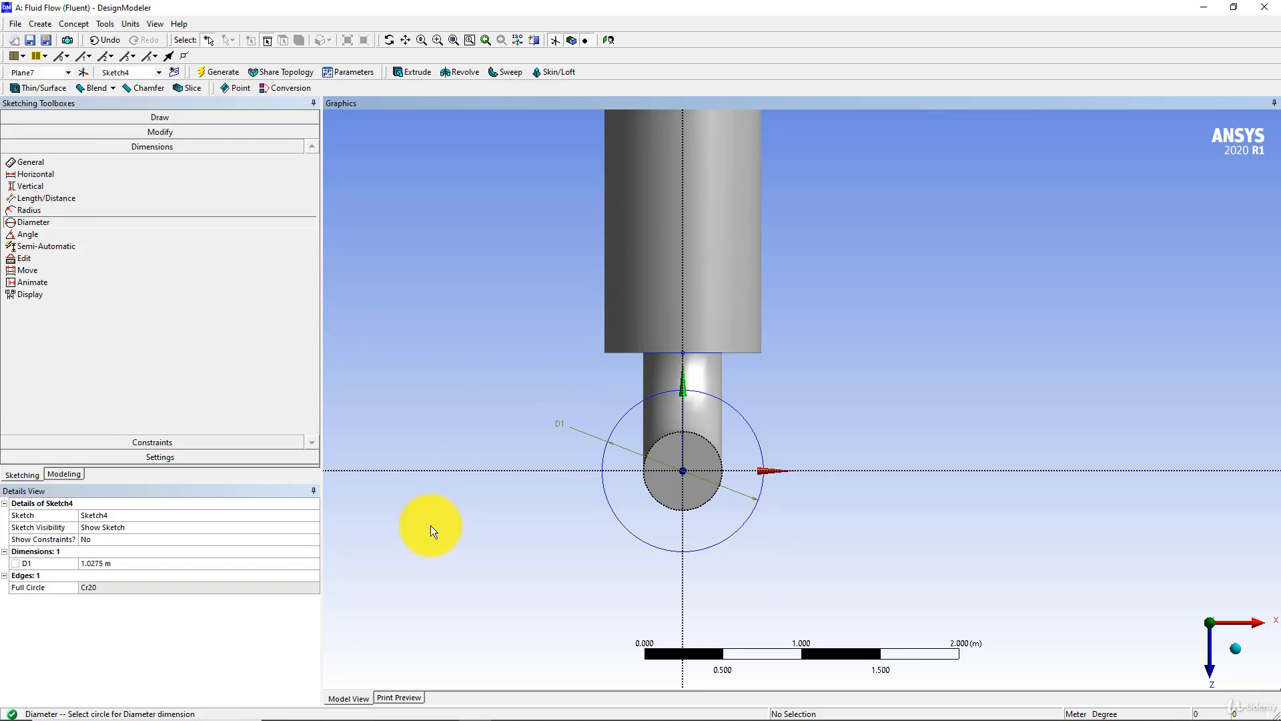
pyautogui.click(124, 563)
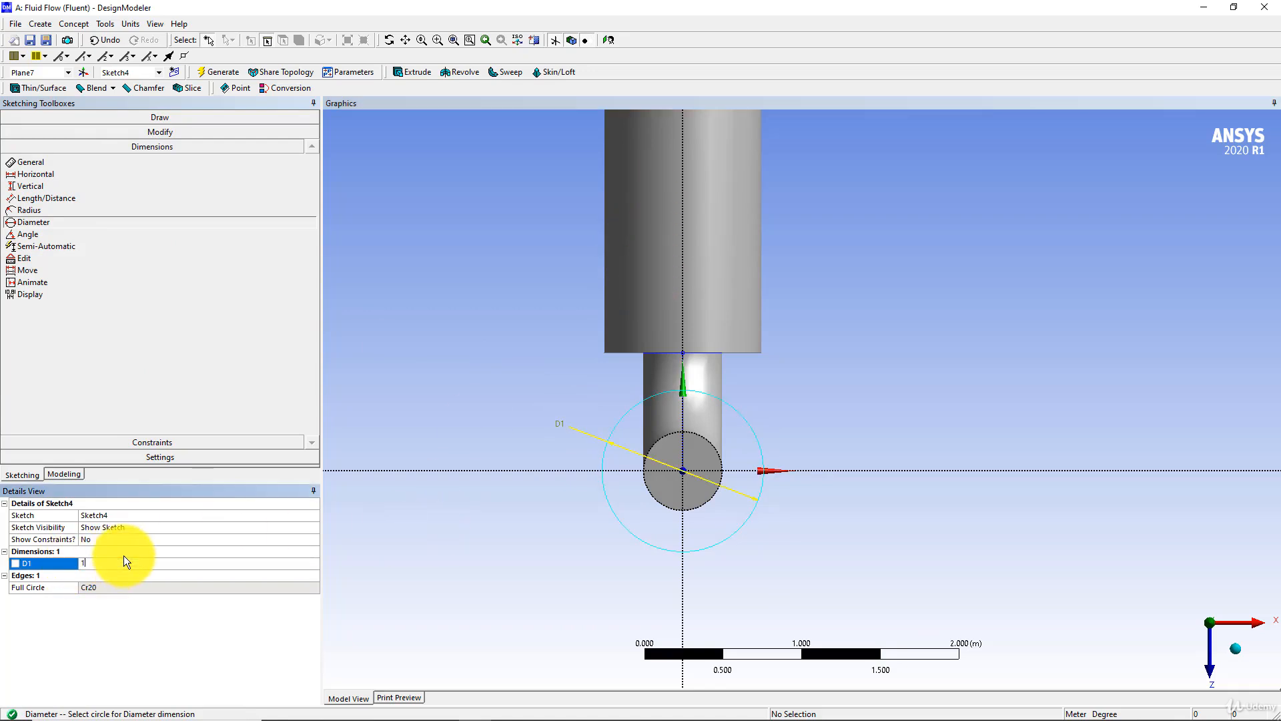
pyautogui.press('Return')
# Extrude the Plane7 circle sketch 20 m in the normal direction with Add Material and generate the second pipe.
pyautogui.click(403, 72)
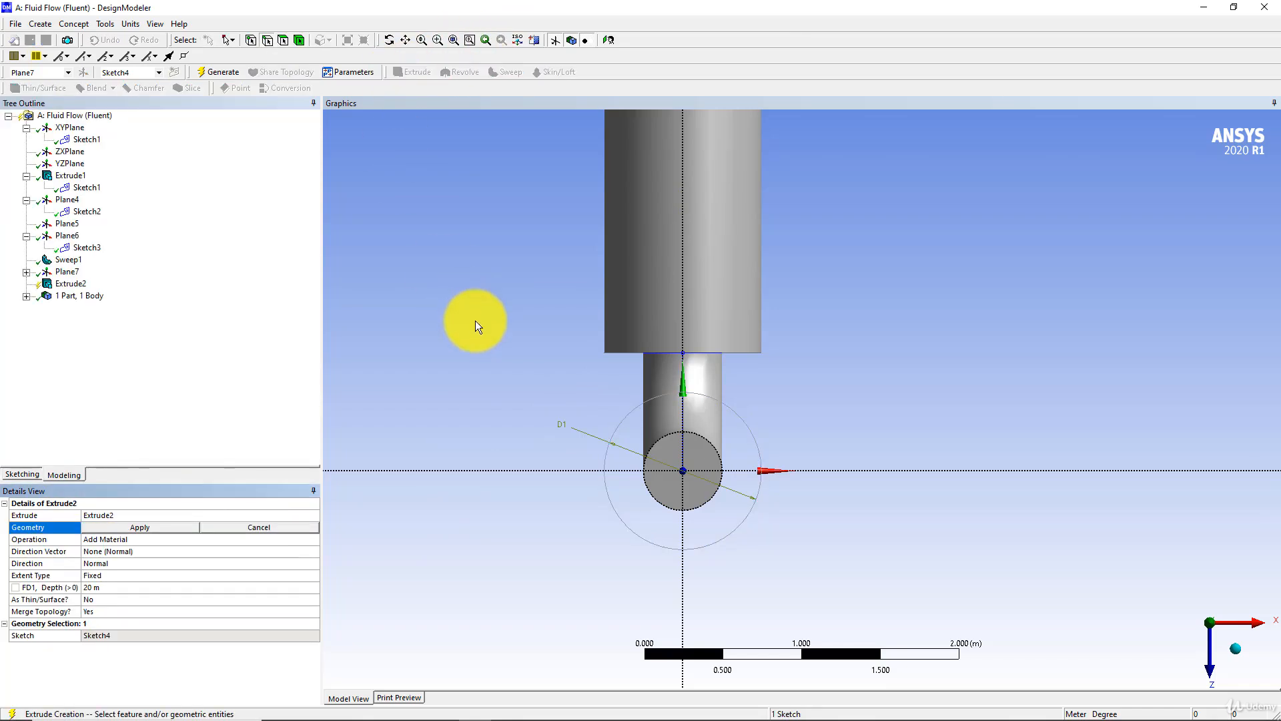
pyautogui.scroll(-2, 480, 327)
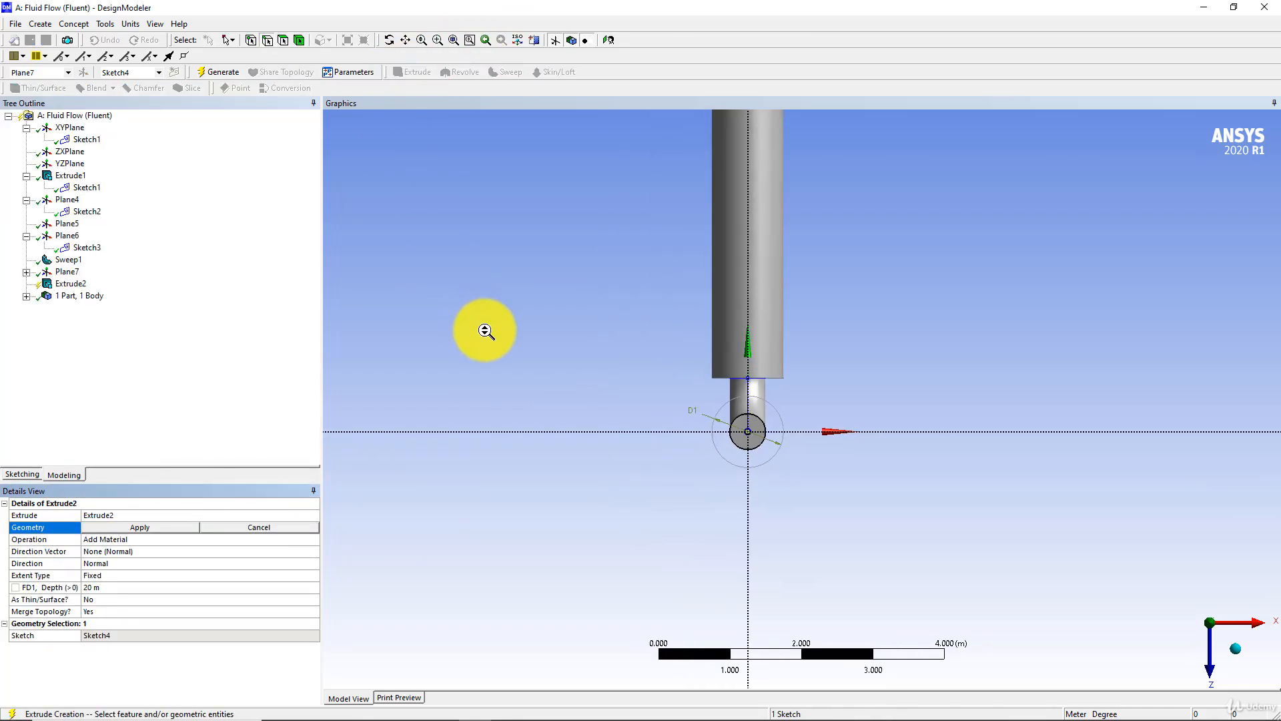
pyautogui.click(27, 273)
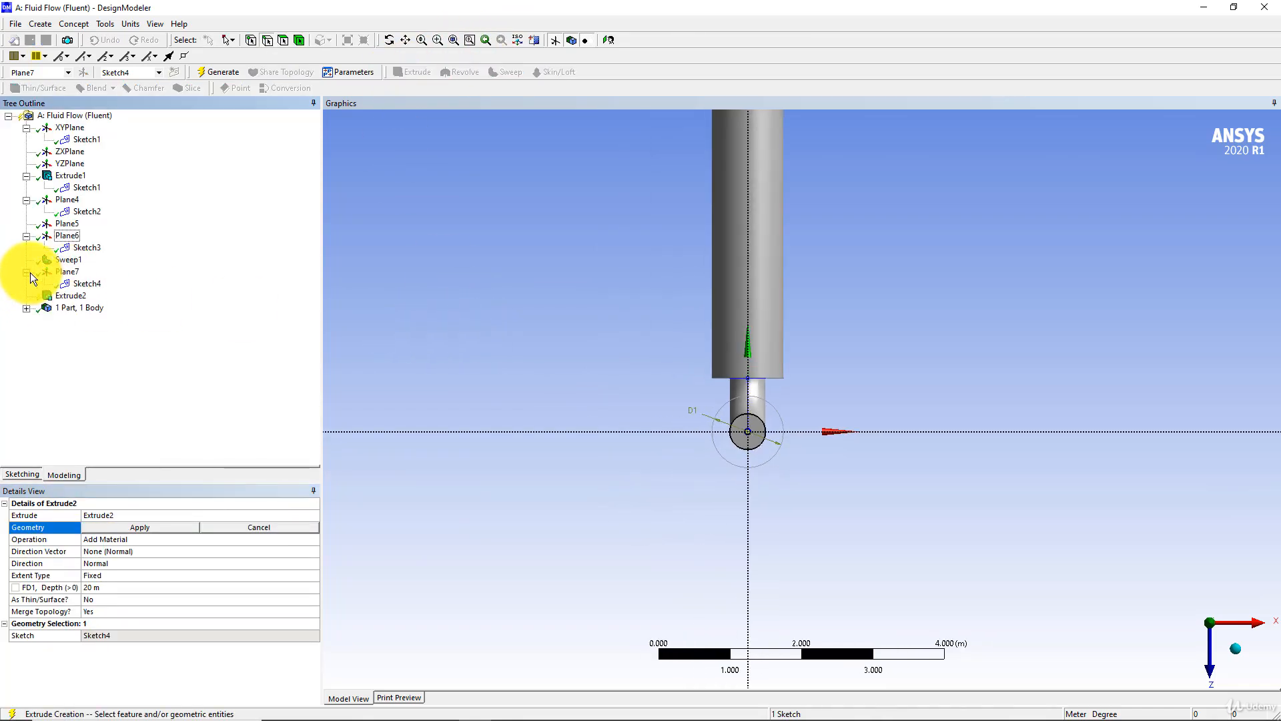
pyautogui.click(161, 528)
pyautogui.moveTo(603, 331); pyautogui.dragTo(153, 485, button='middle')
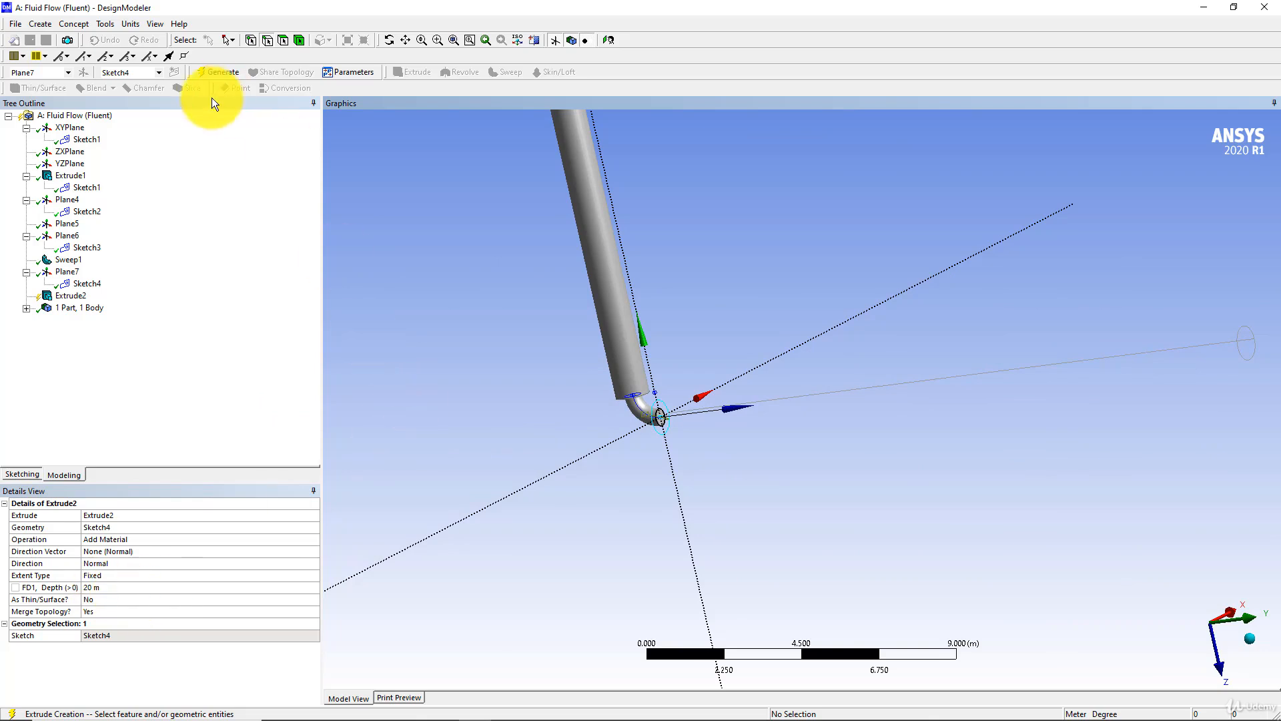
pyautogui.click(225, 74)
# Set the X offset of Plane6 to 10 m and regenerate the pipe with both straight sections.
pyautogui.scroll(-5, 438, 299)
pyautogui.moveTo(693, 309); pyautogui.dragTo(428, 379, button='middle')
pyautogui.scroll(3, 869, 408)
pyautogui.scroll(7, 601, 383)
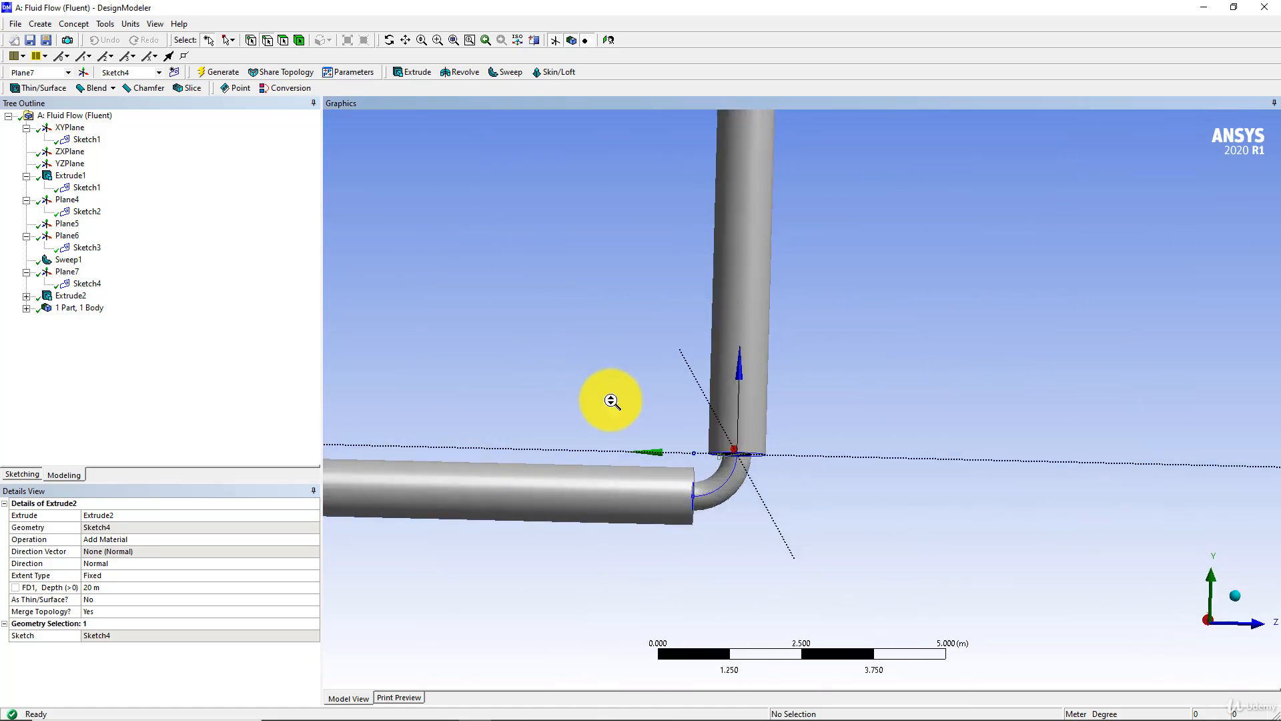
pyautogui.scroll(4, 610, 401)
pyautogui.keyDown('ctrl'); pyautogui.moveTo(561, 432); pyautogui.dragTo(829, 338, button='middle'); pyautogui.keyUp('ctrl')
pyautogui.scroll(-5, 709, 319)
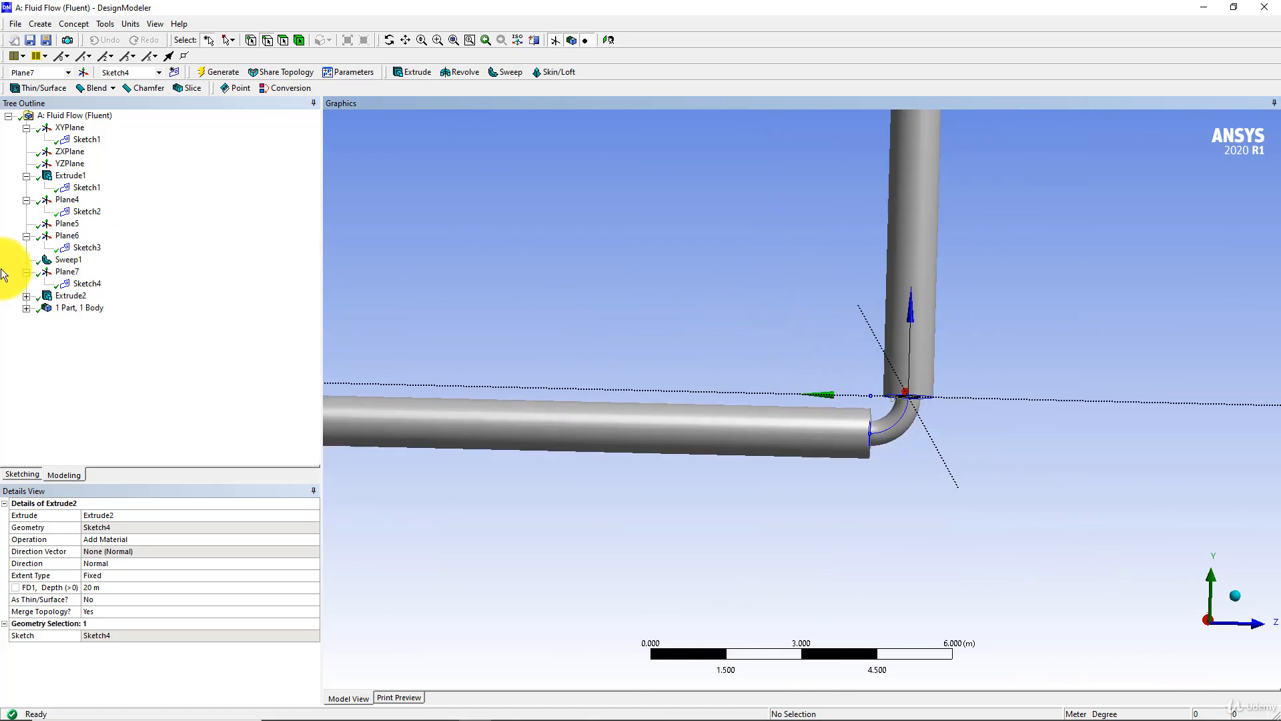
pyautogui.click(70, 237)
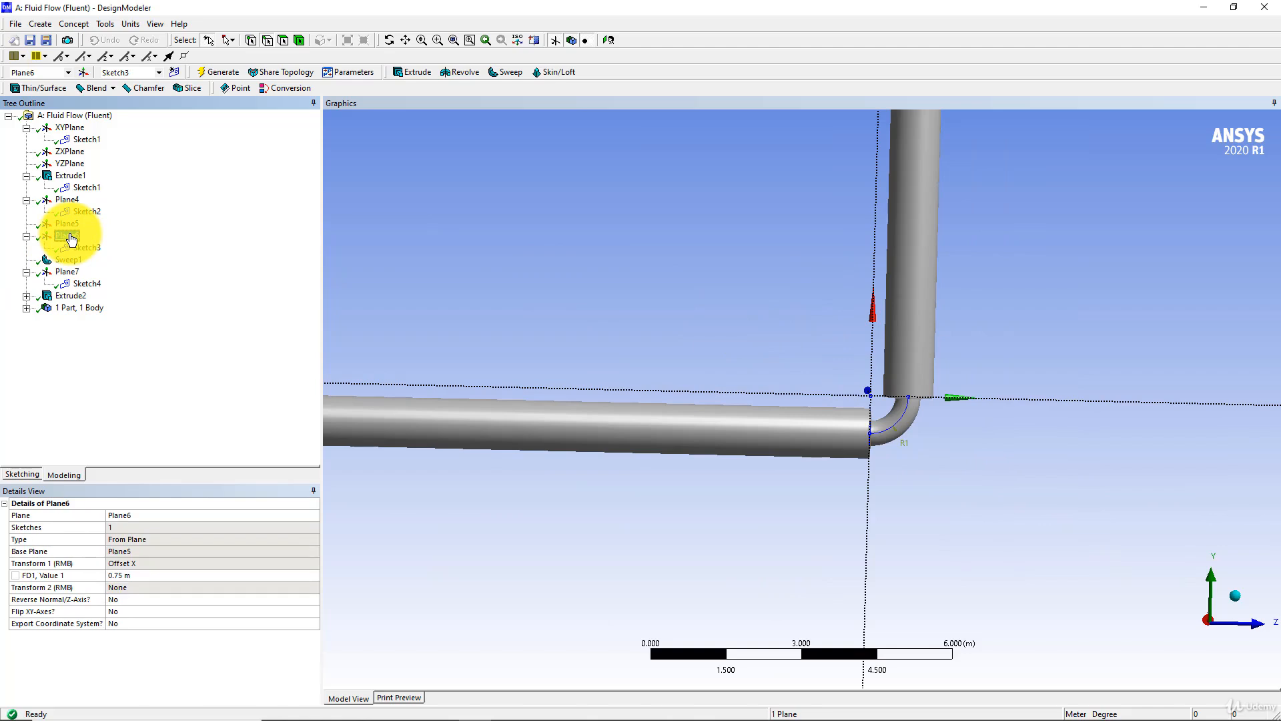
pyautogui.scroll(-1, 542, 275)
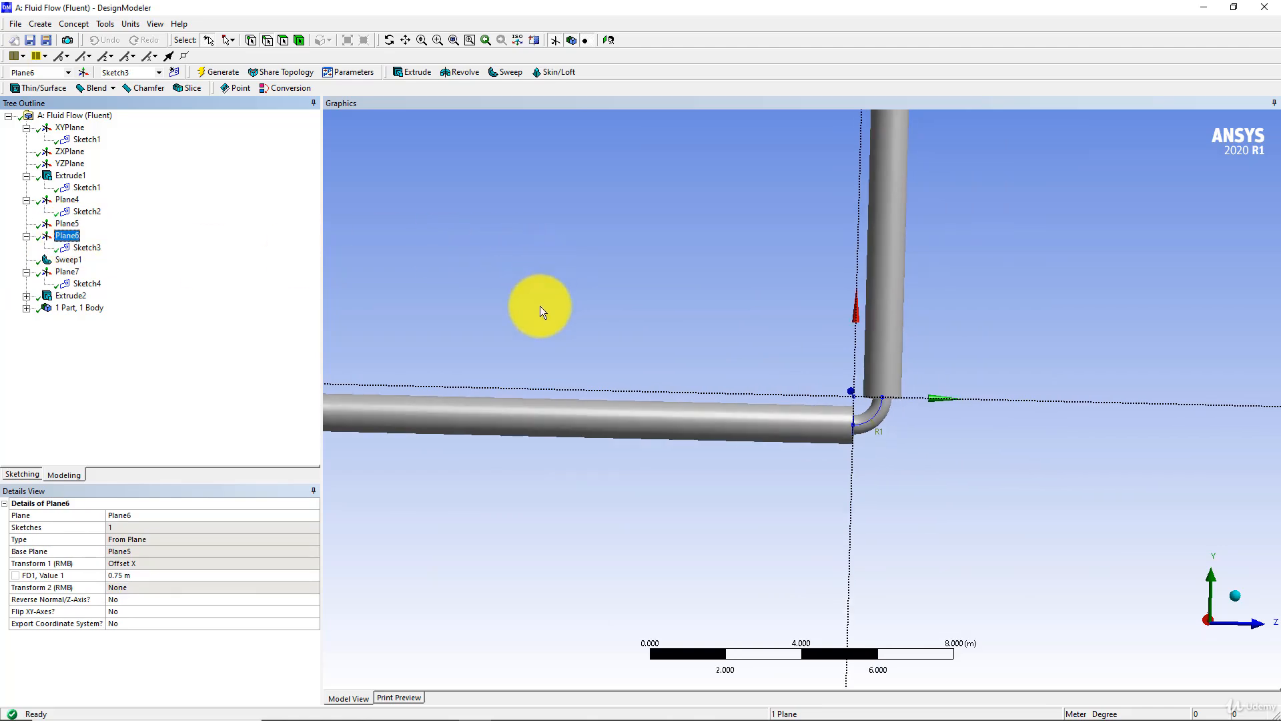
pyautogui.click(128, 576)
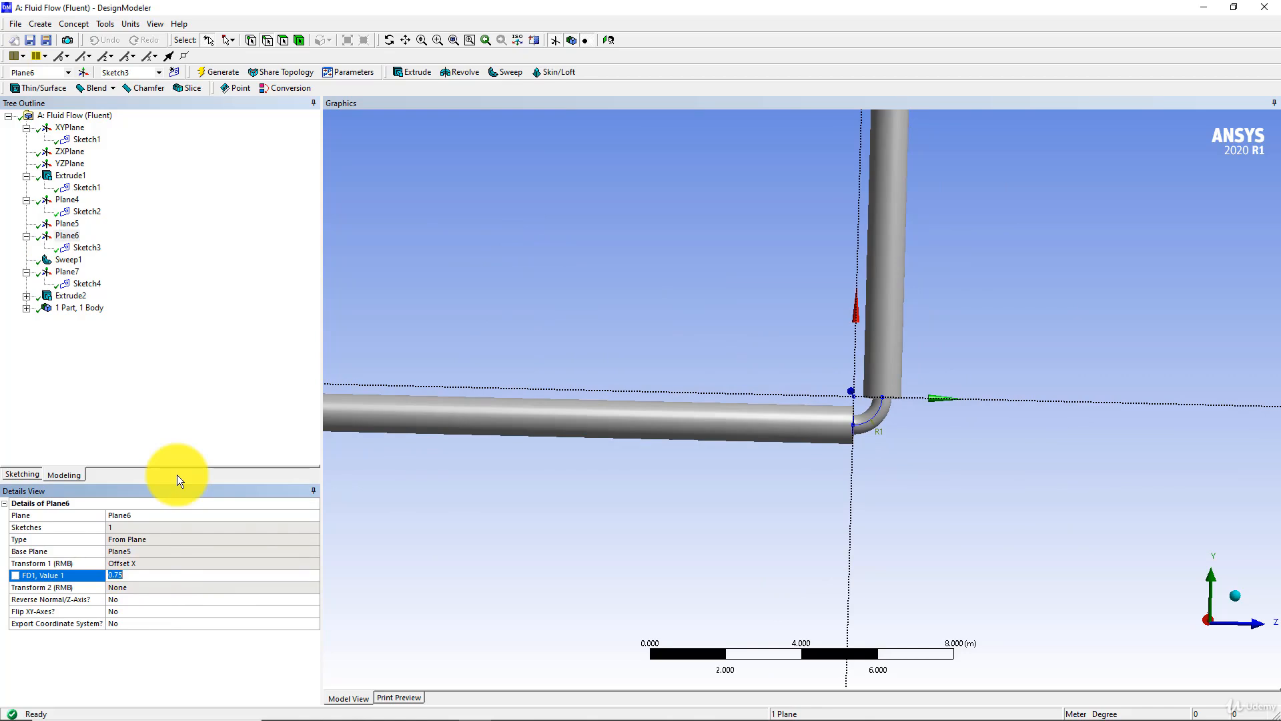
pyautogui.click(216, 71)
# Select the XYPlane and examine the two straight pipes and the enlarged elbow between them.
pyautogui.scroll(-5, 708, 358)
pyautogui.keyDown('ctrl'); pyautogui.moveTo(729, 347); pyautogui.dragTo(682, 427, button='middle'); pyautogui.keyUp('ctrl')
pyautogui.moveTo(683, 428)
pyautogui.mouseDown(button='middle')
pyautogui.moveTo(701, 463)
pyautogui.moveTo(675, 420)
pyautogui.moveTo(381, 352)
pyautogui.moveTo(475, 358)
pyautogui.moveTo(487, 287)
pyautogui.moveTo(540, 379)
pyautogui.mouseUp(button='middle')
pyautogui.click(70, 131)
pyautogui.scroll(6, 539, 379)
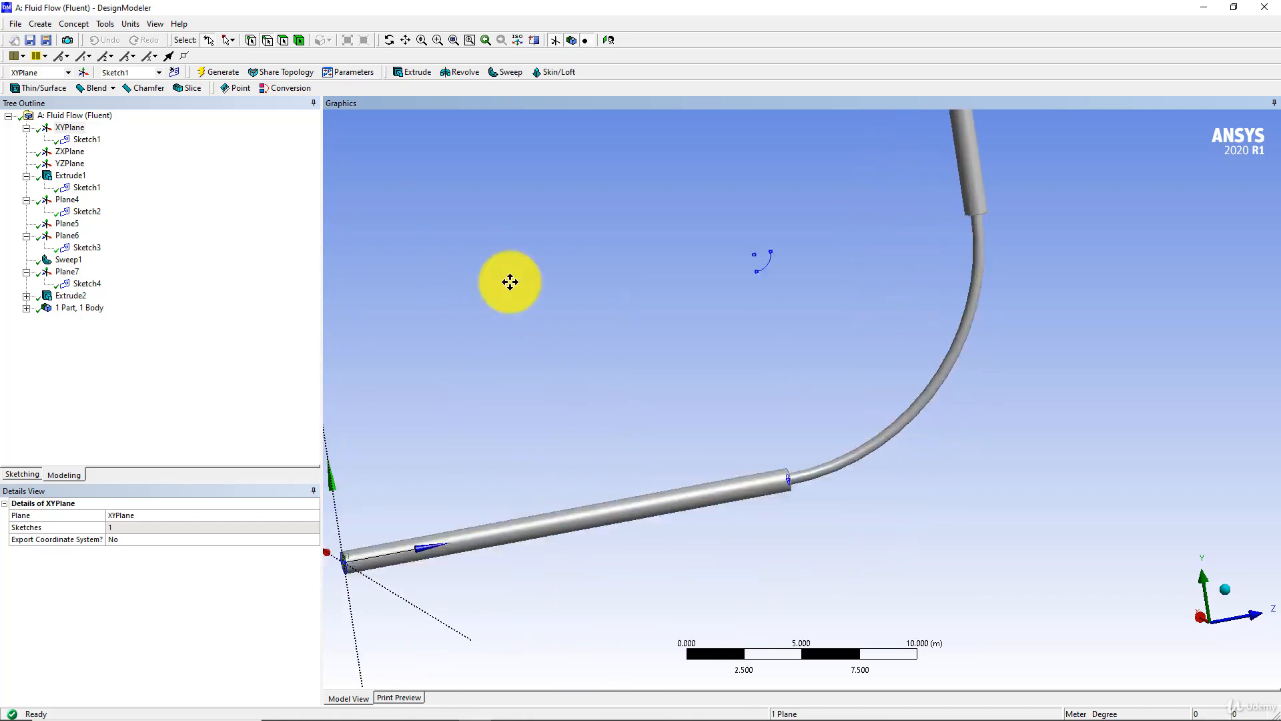
pyautogui.scroll(-7, 479, 368)
pyautogui.moveTo(532, 363); pyautogui.dragTo(562, 411, button='middle')
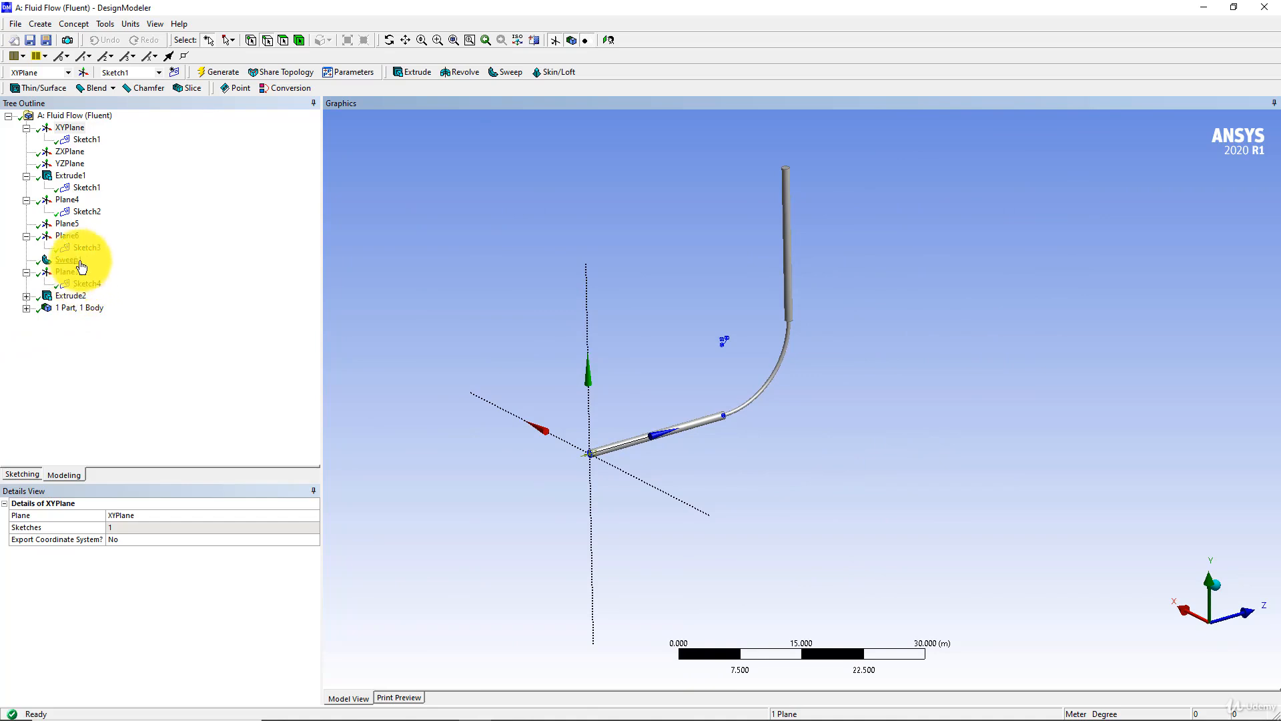
# Set the X offset of Plane6 back to 0.75 m and regenerate the complete double contraction pipe.
pyautogui.click(69, 237)
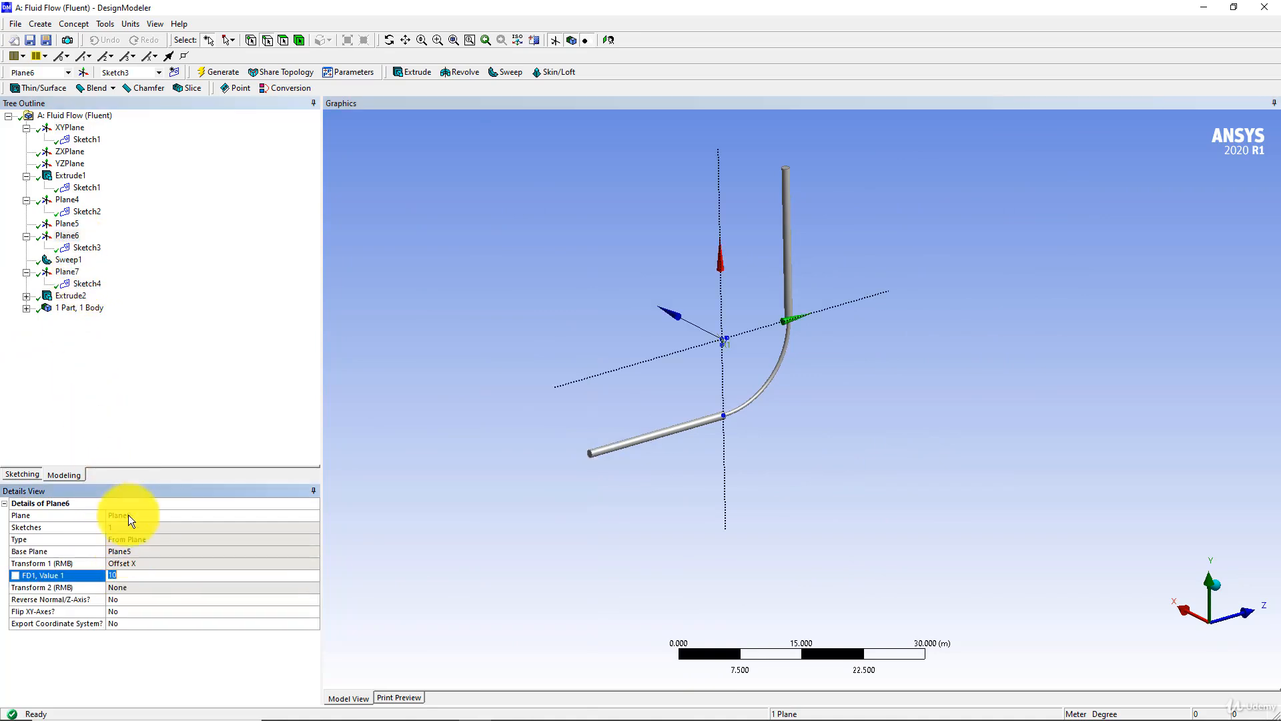
pyautogui.write('0.75')
pyautogui.press('Return')
pyautogui.click(208, 70)
pyautogui.scroll(5, 664, 321)
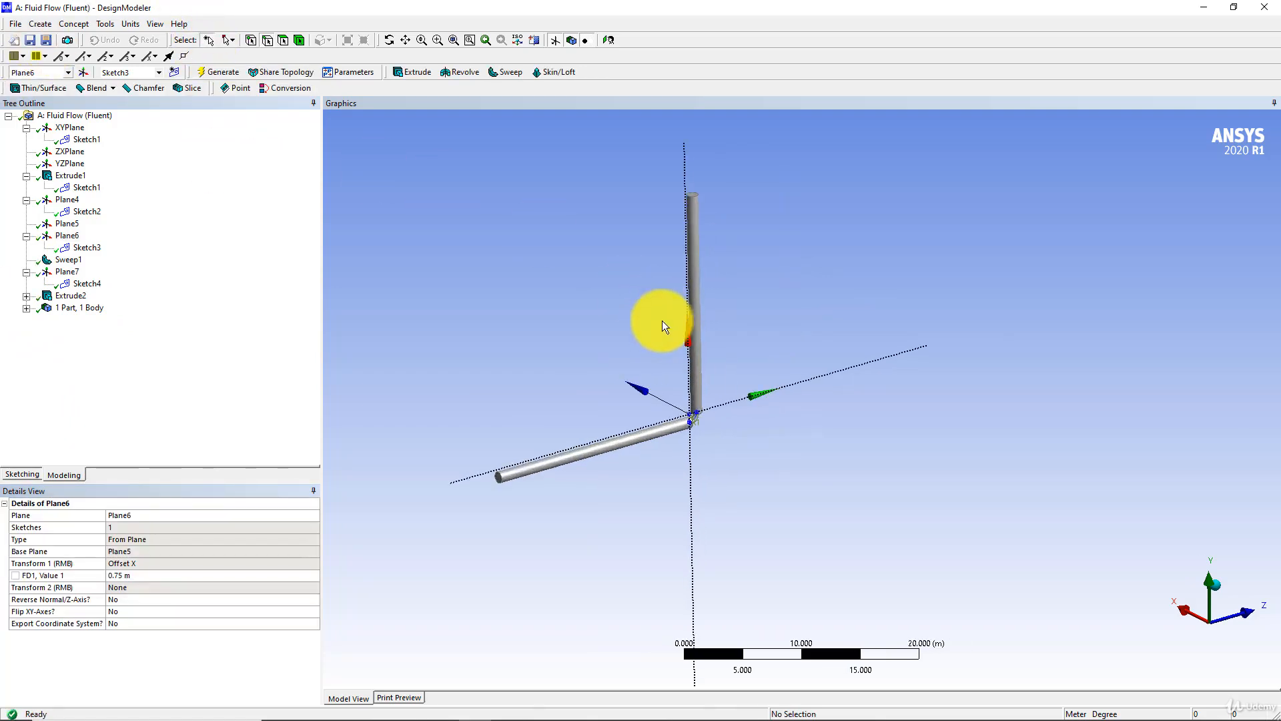
pyautogui.keyDown('ctrl'); pyautogui.moveTo(670, 354); pyautogui.dragTo(1049, 364, button='middle'); pyautogui.keyUp('ctrl')
pyautogui.moveTo(874, 382); pyautogui.dragTo(463, 332, button='middle')
pyautogui.scroll(5, 833, 394)
pyautogui.scroll(5, 552, 350)
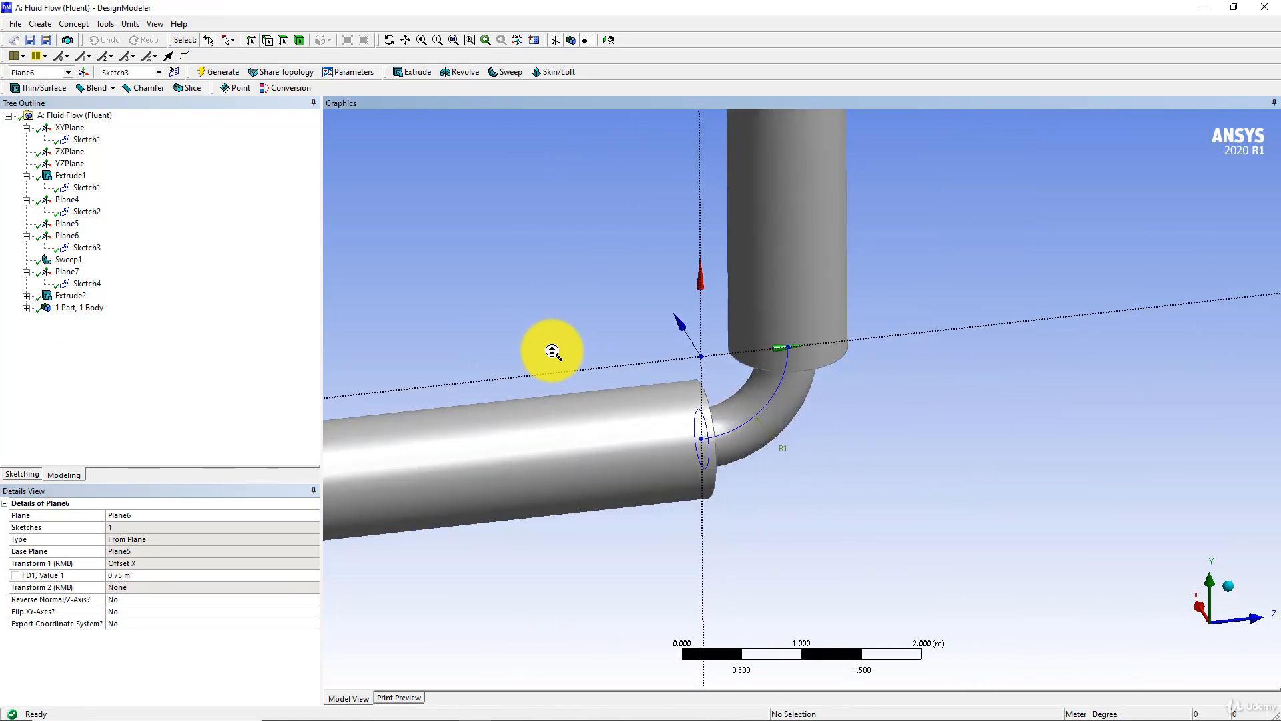